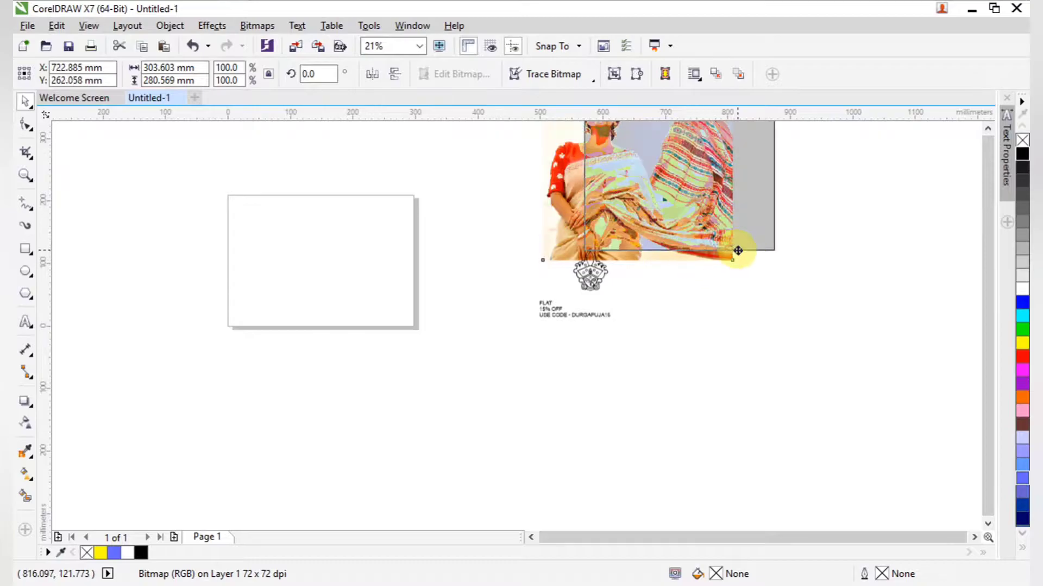
# Step: Draw a horizontal banner rectangle about 285 by 154 mm across the middle of the page
pyautogui.click(728, 347)
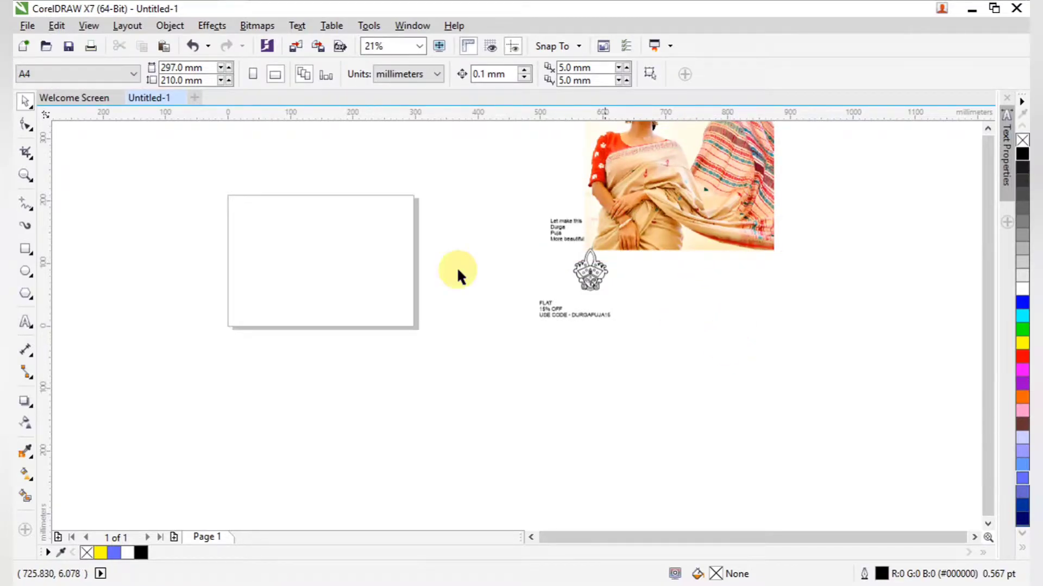
pyautogui.click(27, 249)
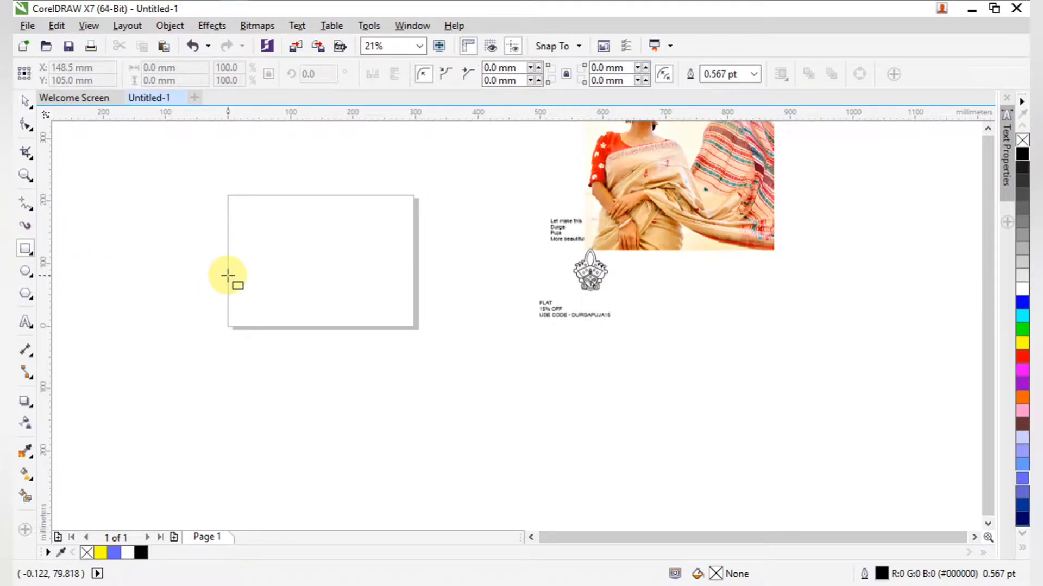
pyautogui.moveTo(231, 217); pyautogui.dragTo(410, 308)
pyautogui.click(111, 186)
# Step: Move the saree photo to the empty area just left of the page
pyautogui.press('F2')
pyautogui.moveTo(168, 167); pyautogui.dragTo(677, 373)
pyautogui.scroll(-1, 744, 312)
pyautogui.press('F2')
pyautogui.moveTo(394, 200); pyautogui.dragTo(1020, 462)
pyautogui.scroll(-1, 848, 294)
pyautogui.moveTo(765, 252); pyautogui.dragTo(424, 307)
pyautogui.scroll(2, 575, 326)
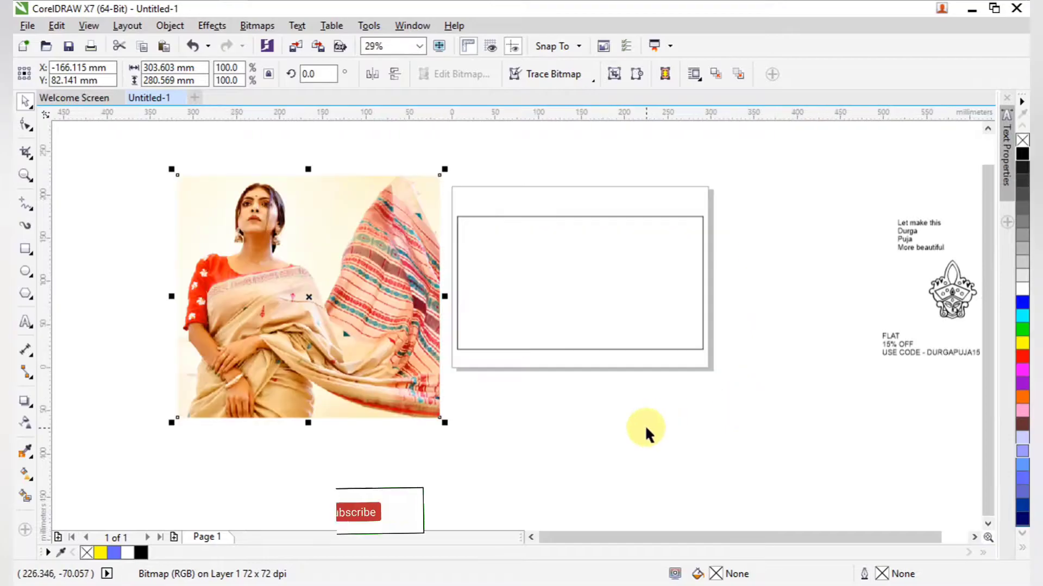
# Step: Sample the cream colour #FFFBE8 from the photo's background and fill the banner rectangle with it
pyautogui.click(646, 428)
pyautogui.press('F2')
pyautogui.moveTo(158, 166); pyautogui.dragTo(814, 472)
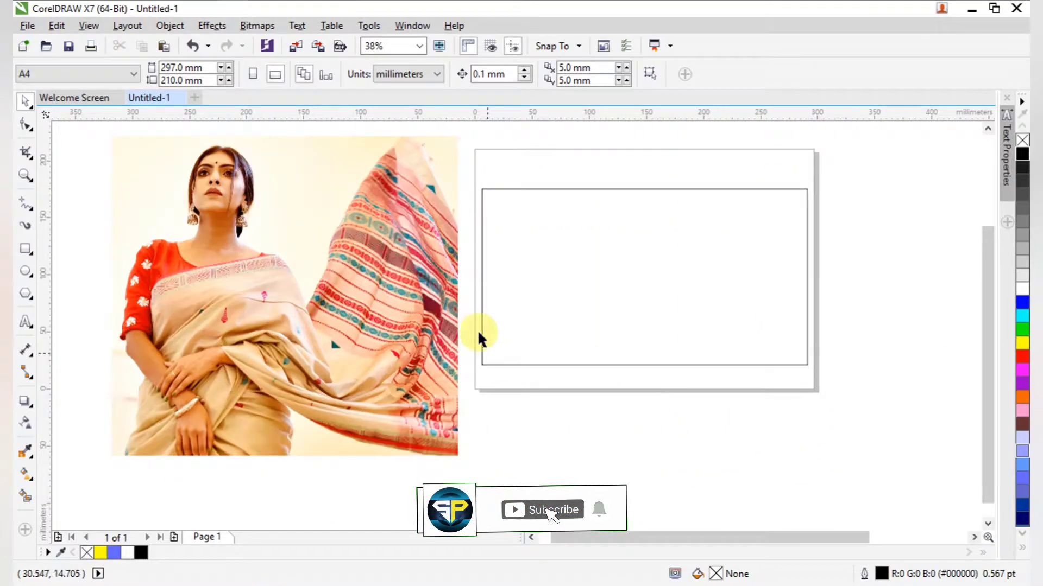
pyautogui.click(532, 189)
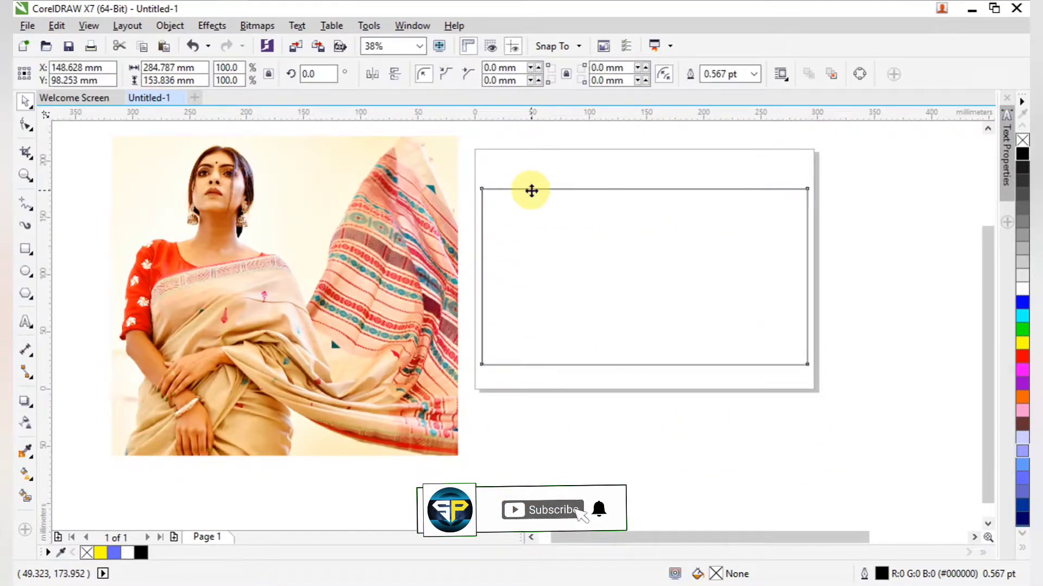
pyautogui.click(61, 552)
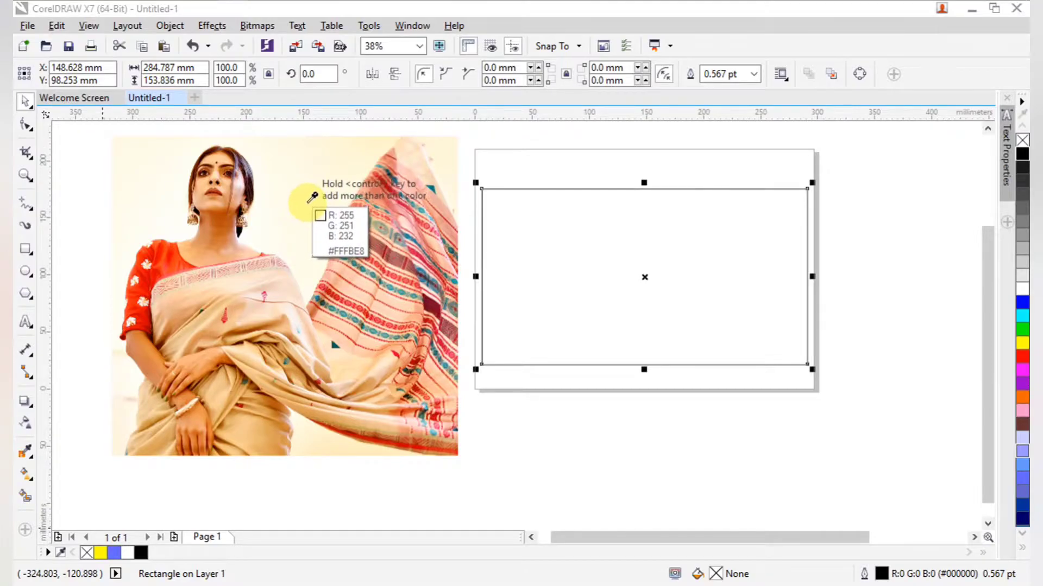
pyautogui.click(312, 197)
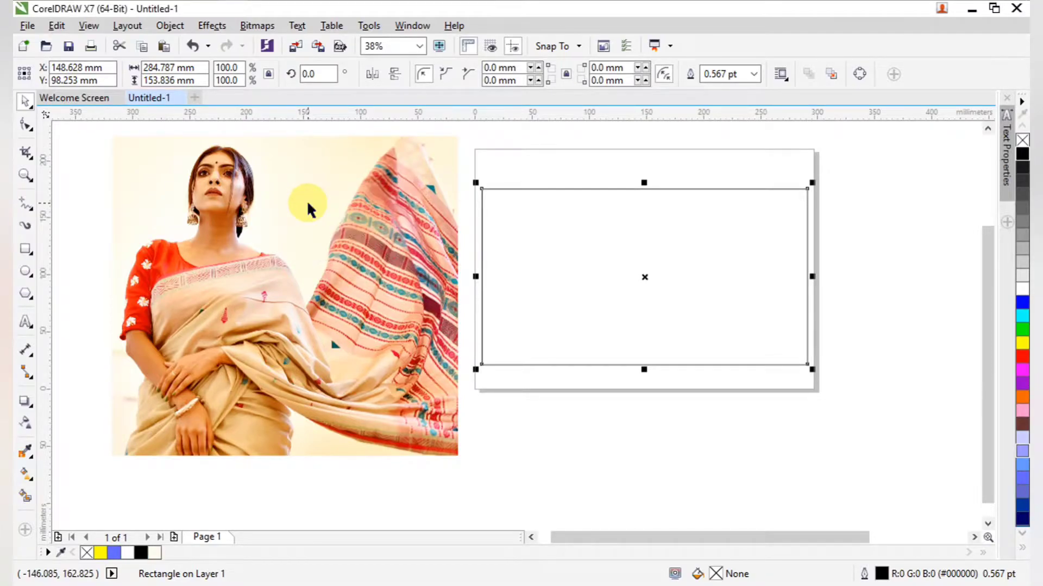
pyautogui.click(155, 553)
pyautogui.click(548, 440)
pyautogui.click(686, 300)
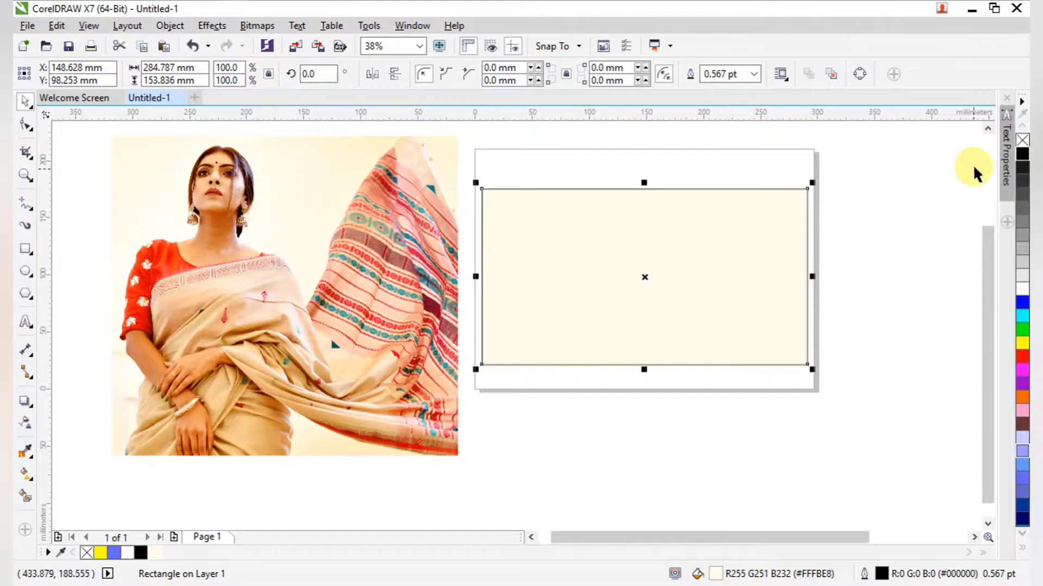
# Step: PowerClip the saree photo inside the cream banner rectangle
pyautogui.click(180, 321)
pyautogui.rightClick(182, 321)
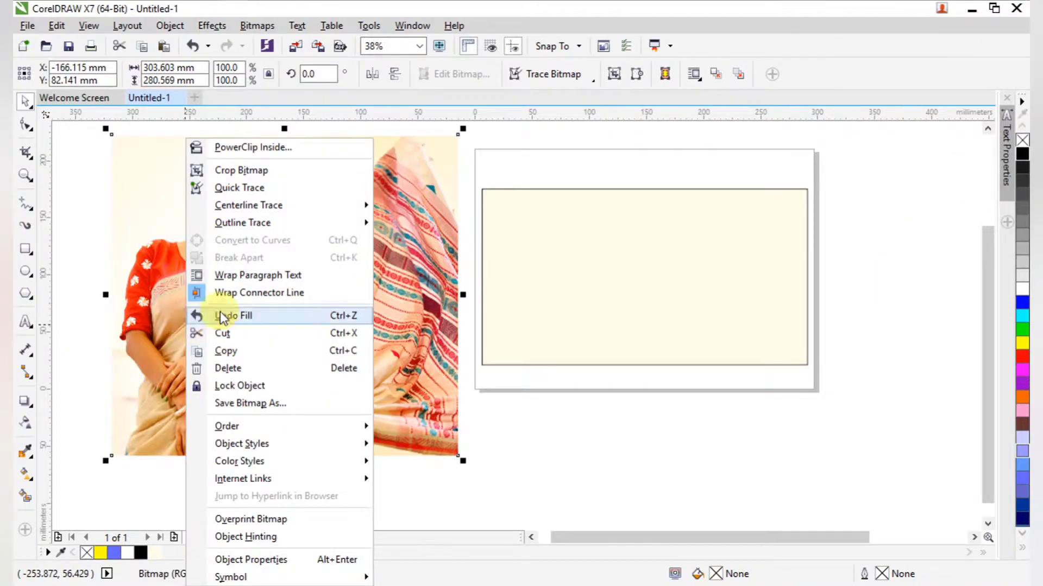
pyautogui.click(234, 148)
pyautogui.click(643, 248)
# Step: Open the banner's PowerClip contents for editing and scale the photo down
pyautogui.doubleClick(642, 292)
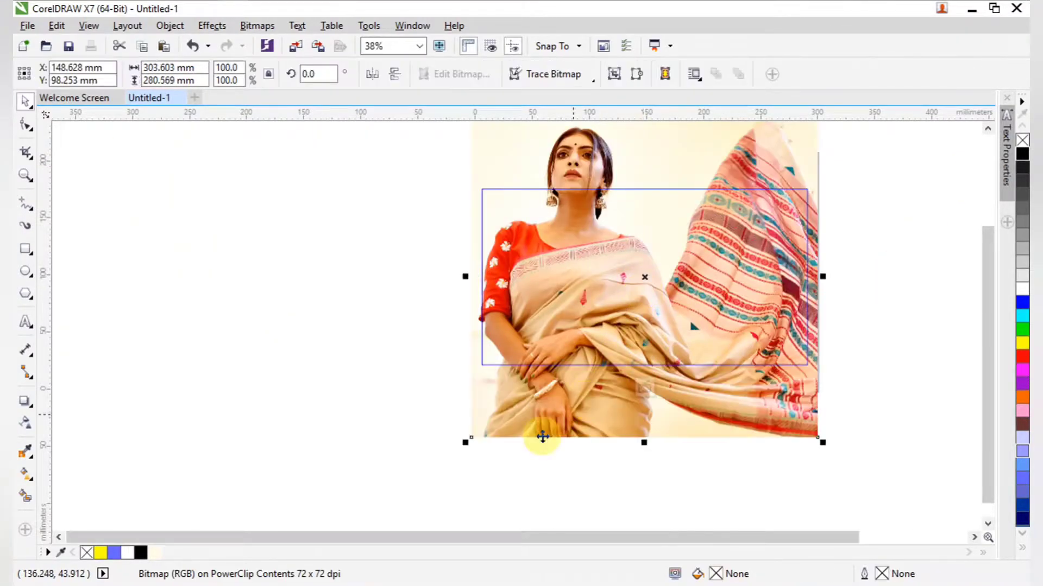
pyautogui.moveTo(465, 445); pyautogui.dragTo(580, 337)
pyautogui.scroll(-2, 647, 326)
pyautogui.press('F2')
pyautogui.moveTo(515, 193); pyautogui.dragTo(746, 374)
pyautogui.press('F2')
pyautogui.moveTo(425, 247); pyautogui.dragTo(689, 445)
# Step: Reposition and resize the photo so the woman and saree fill the banner's right part, and finish editing the PowerClip
pyautogui.moveTo(671, 386); pyautogui.dragTo(665, 438)
pyautogui.scroll(-2, 646, 415)
pyautogui.moveTo(425, 302); pyautogui.dragTo(755, 483)
pyautogui.press('F2')
pyautogui.moveTo(468, 286); pyautogui.dragTo(708, 460)
pyautogui.moveTo(422, 293); pyautogui.dragTo(479, 350)
pyautogui.scroll(1, 630, 422)
pyautogui.moveTo(630, 423); pyautogui.dragTo(602, 370)
pyautogui.moveTo(389, 451); pyautogui.dragTo(366, 479)
pyautogui.moveTo(482, 440); pyautogui.dragTo(520, 428)
pyautogui.keyDown('ctrl'); pyautogui.click(739, 426); pyautogui.keyUp('ctrl')
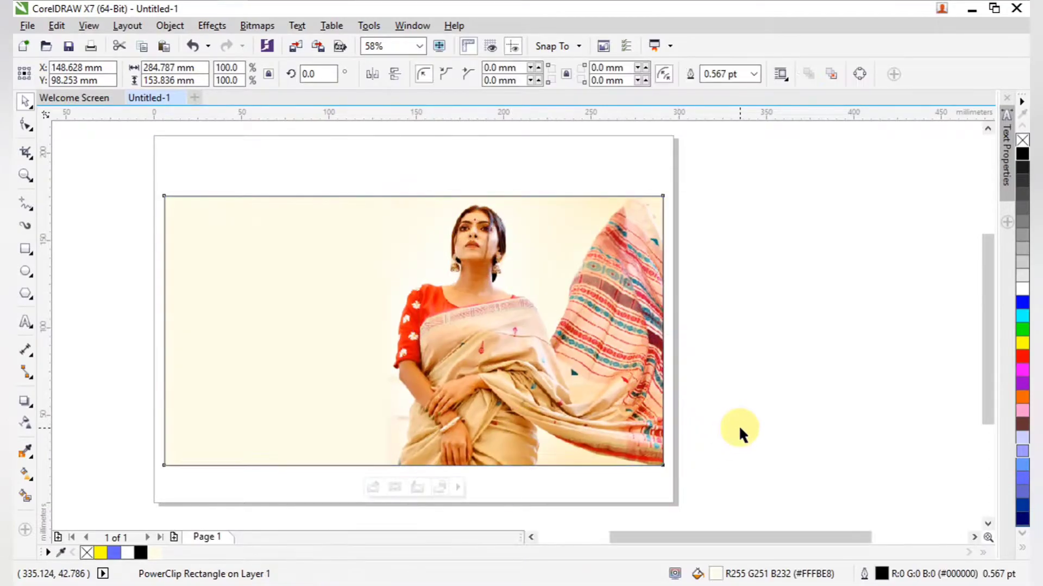
# Step: Draw a tall rectangle about 79 by 165 mm over the empty left part of the banner, extending past its upper and lower edges
pyautogui.click(738, 426)
pyautogui.scroll(-1, 430, 377)
pyautogui.press('F2')
pyautogui.moveTo(233, 233); pyautogui.dragTo(746, 456)
pyautogui.press('F2')
pyautogui.moveTo(83, 170); pyautogui.dragTo(684, 527)
pyautogui.moveTo(82, 140); pyautogui.dragTo(663, 467)
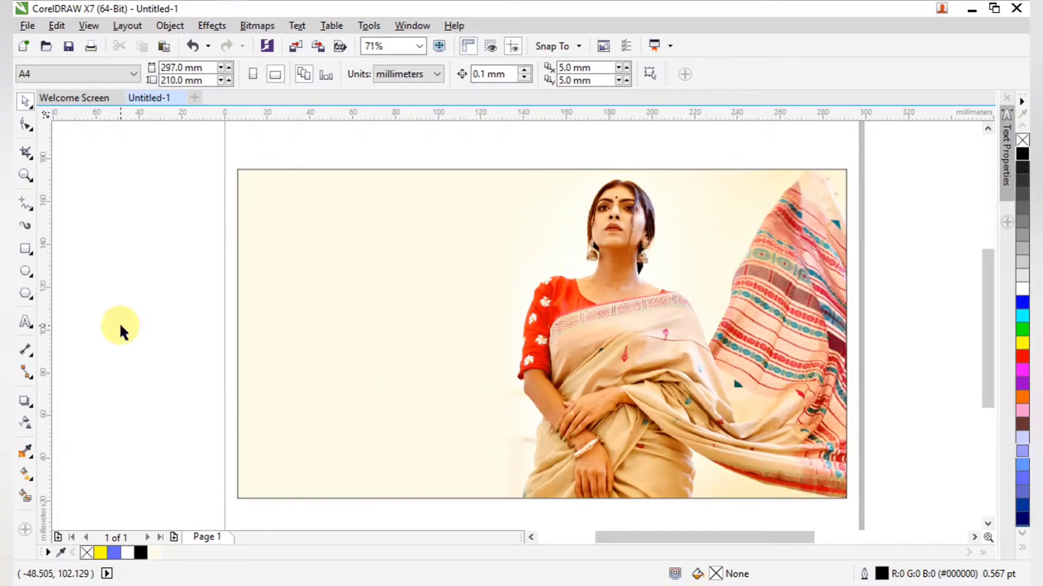
pyautogui.click(26, 251)
pyautogui.moveTo(275, 150); pyautogui.dragTo(444, 503)
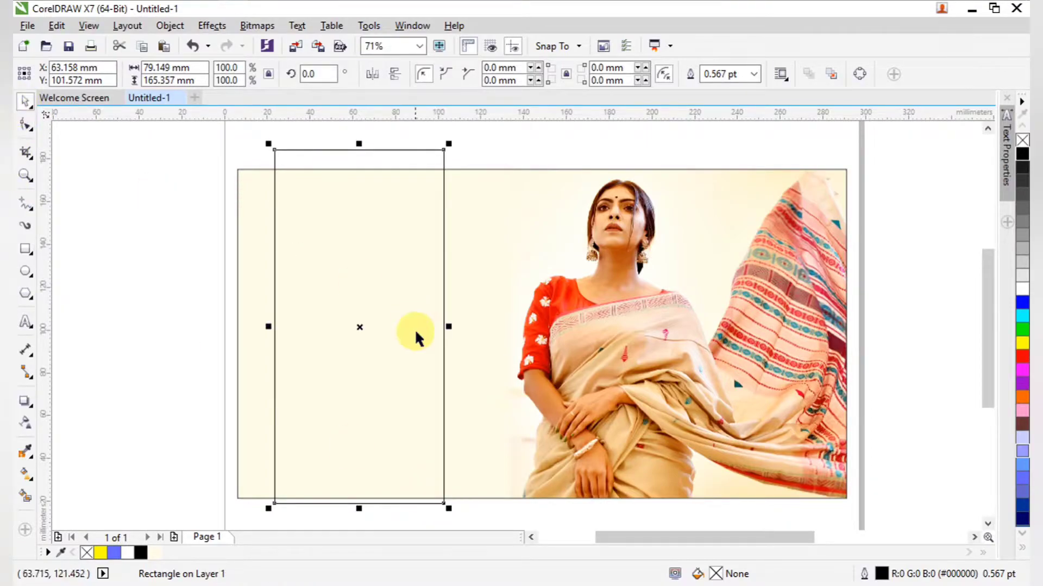
pyautogui.moveTo(362, 327); pyautogui.dragTo(398, 337)
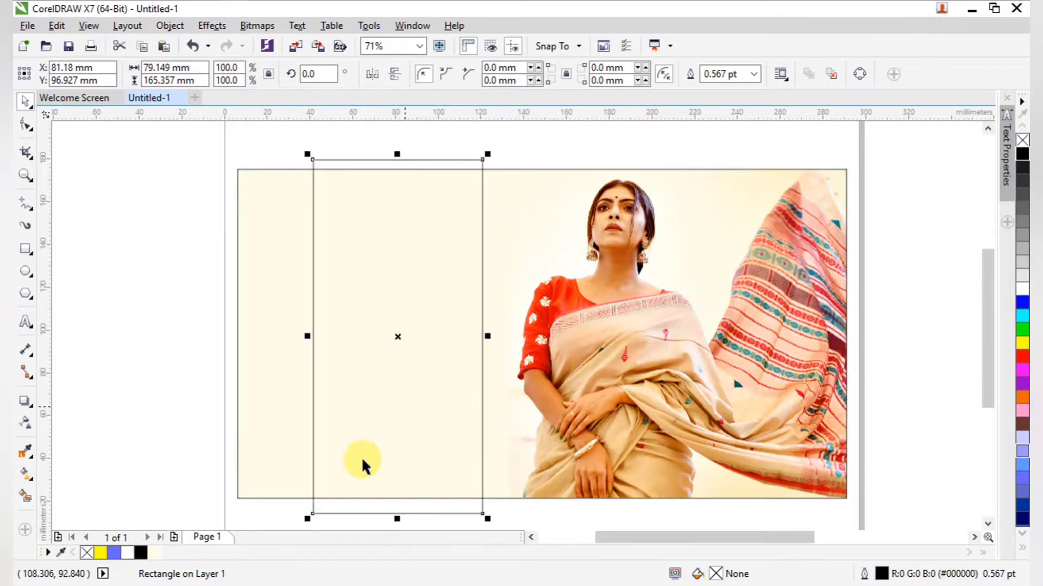
# Step: Give the tall rectangle a red fill without an outline and convert it to an elliptical fountain fill
pyautogui.click(1021, 358)
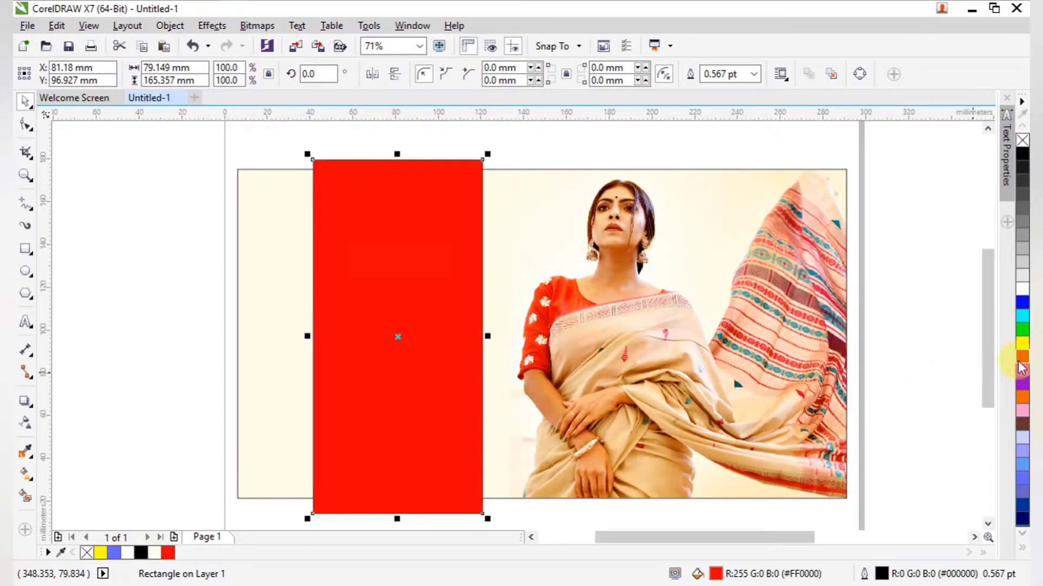
pyautogui.rightClick(1022, 140)
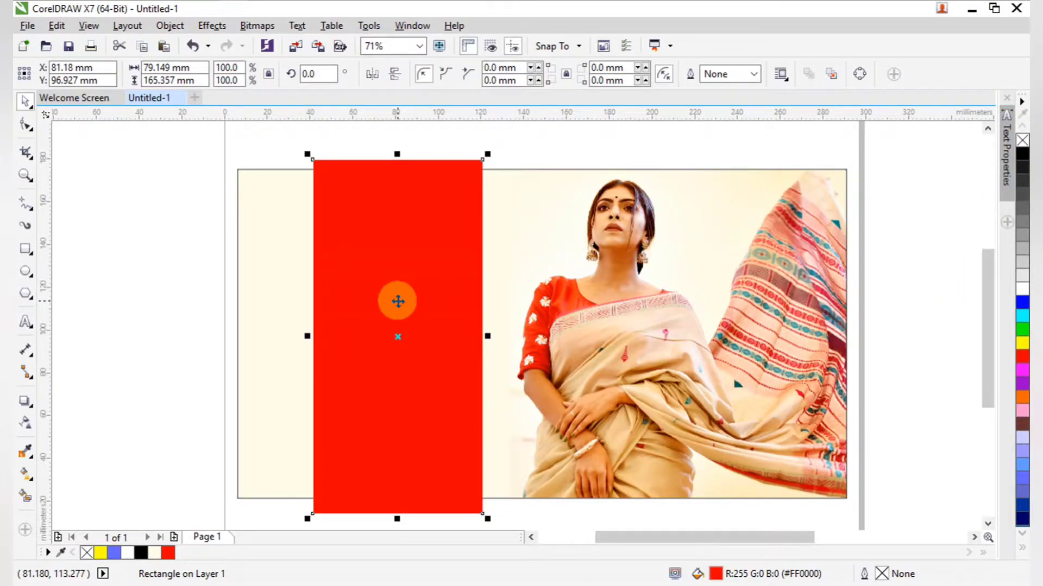
pyautogui.press('g')
pyautogui.click(69, 74)
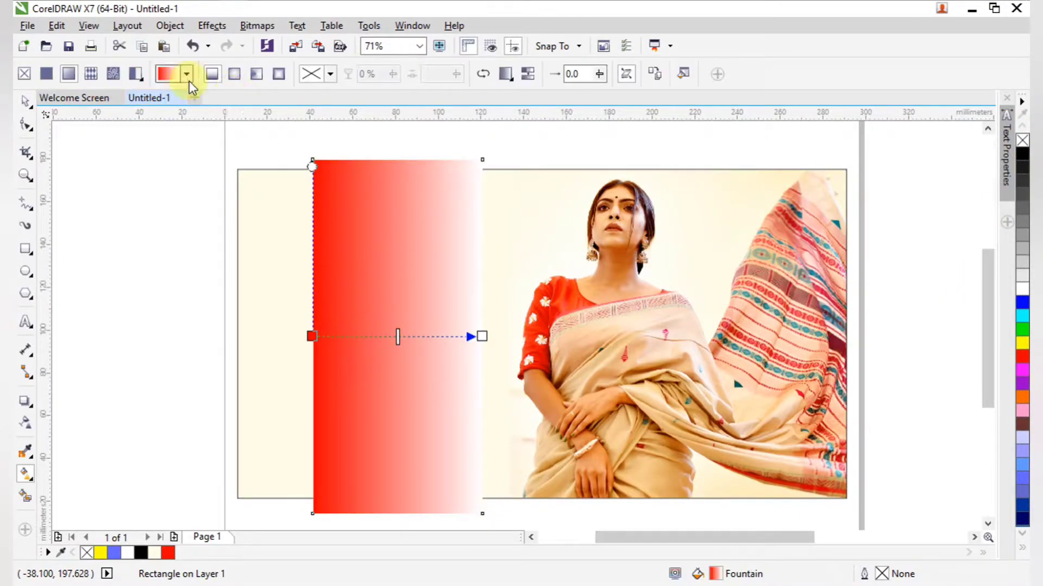
pyautogui.click(232, 79)
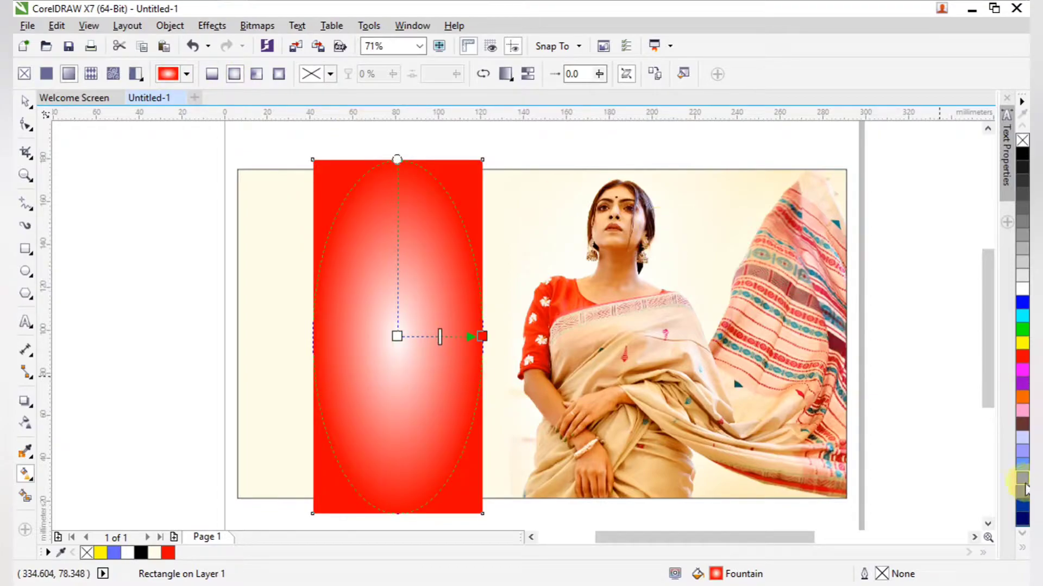
# Step: Change the fountain fill's centre colour from white to a slightly lighter red than the edges
pyautogui.click(1021, 551)
pyautogui.moveTo(970, 346); pyautogui.dragTo(398, 338)
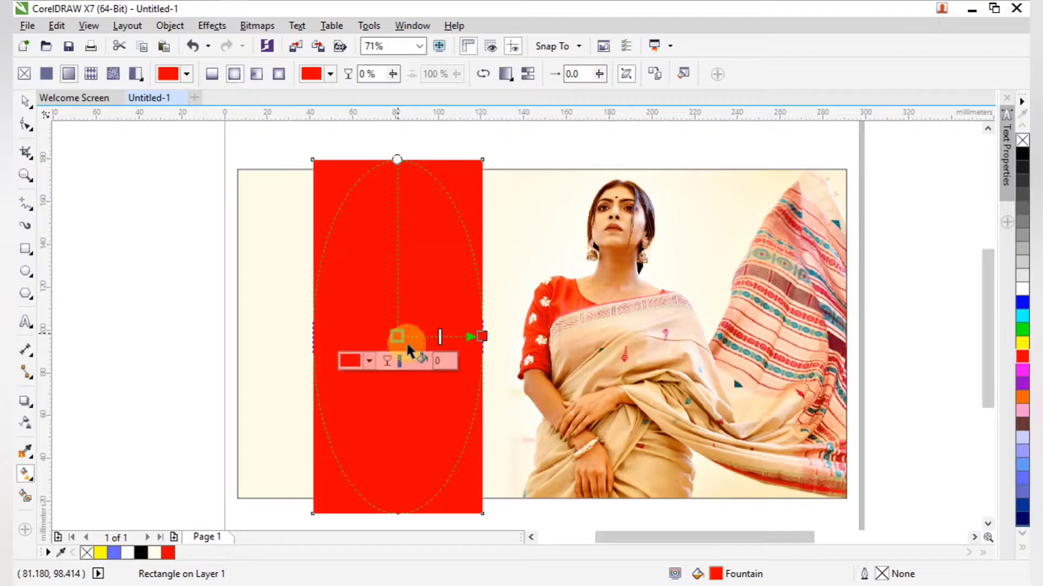
pyautogui.doubleClick(722, 573)
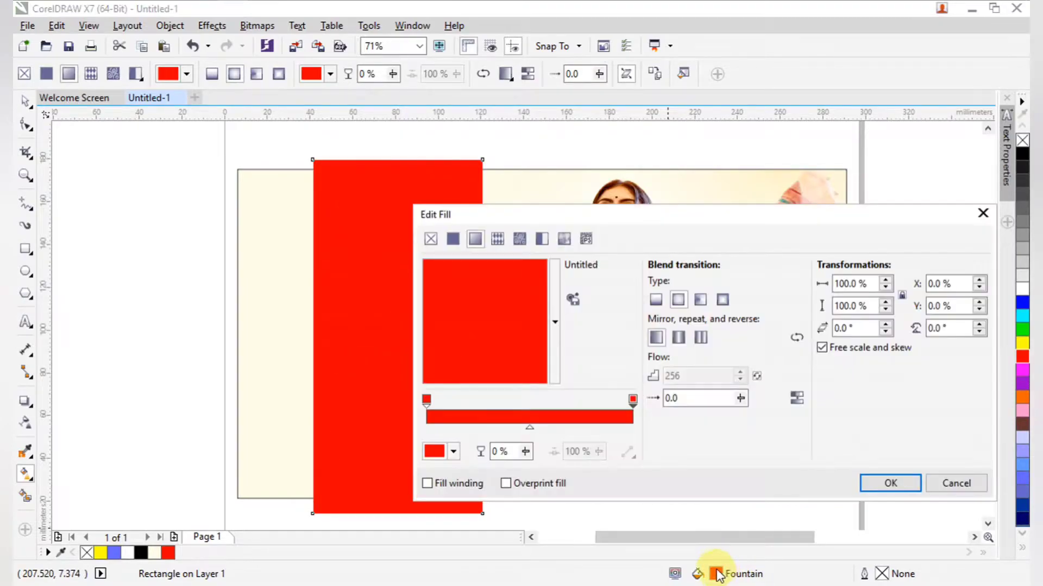
pyautogui.click(453, 453)
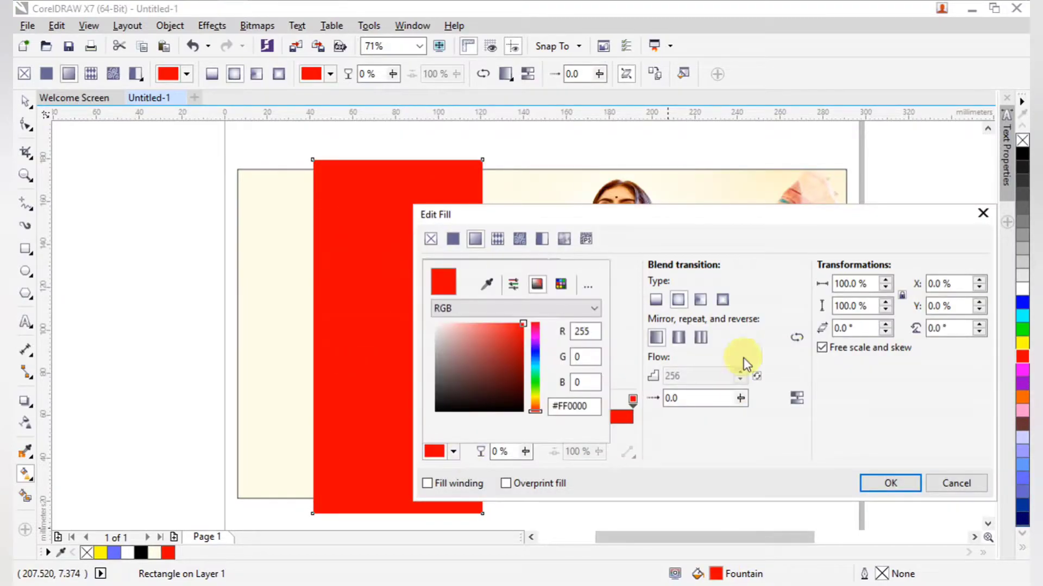
pyautogui.moveTo(513, 357)
pyautogui.mouseDown()
pyautogui.moveTo(511, 337)
pyautogui.moveTo(477, 337)
pyautogui.moveTo(484, 324)
pyautogui.moveTo(505, 325)
pyautogui.moveTo(465, 319)
pyautogui.moveTo(497, 319)
pyautogui.mouseUp()
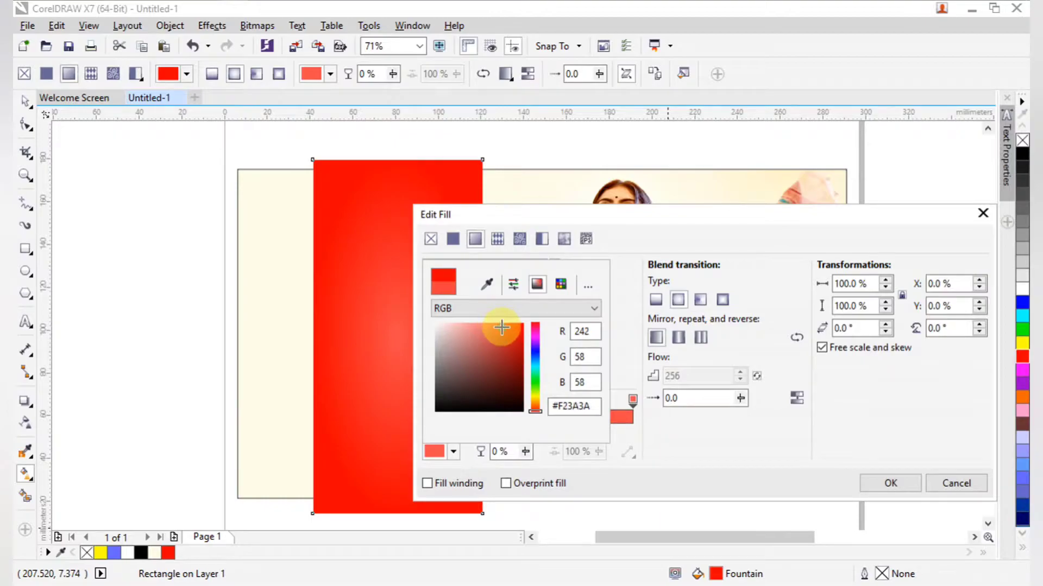
pyautogui.click(900, 485)
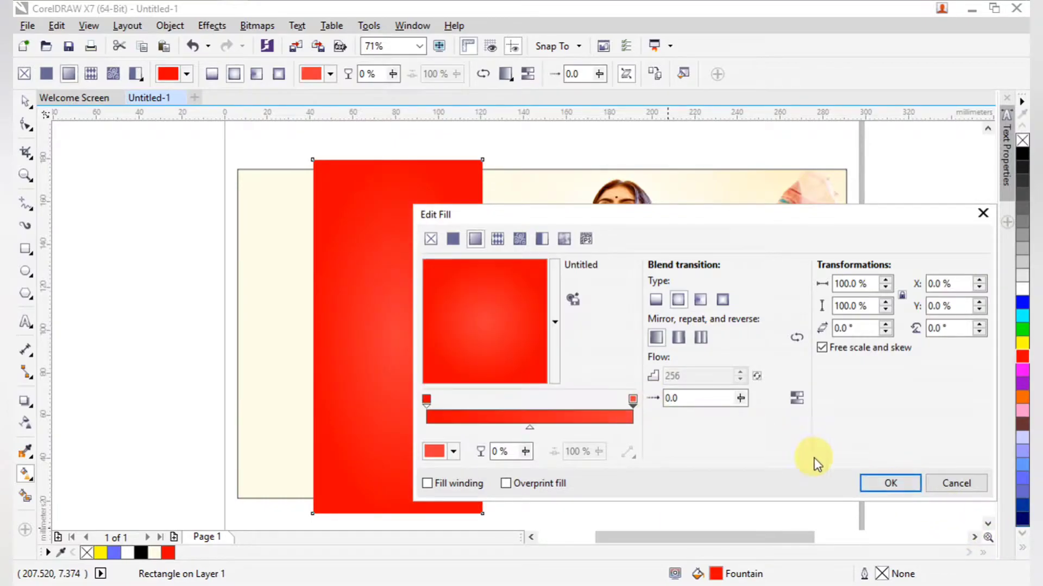
pyautogui.click(891, 484)
pyautogui.click(865, 456)
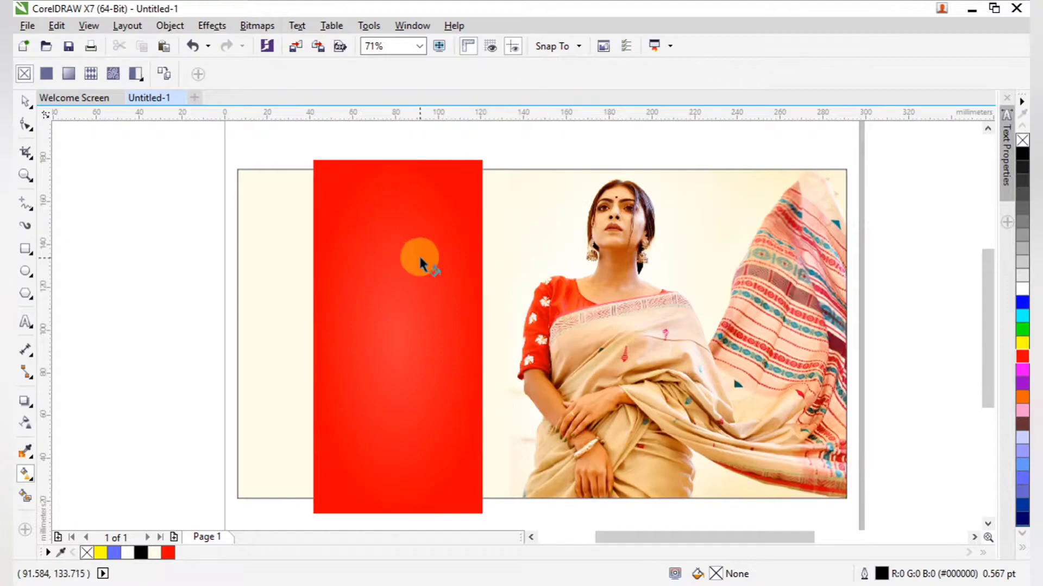
# Step: PowerClip the red panel inside the banner rectangle so its overhanging ends are trimmed
pyautogui.scroll(-2, 423, 268)
pyautogui.scroll(3, 369, 219)
pyautogui.click(24, 102)
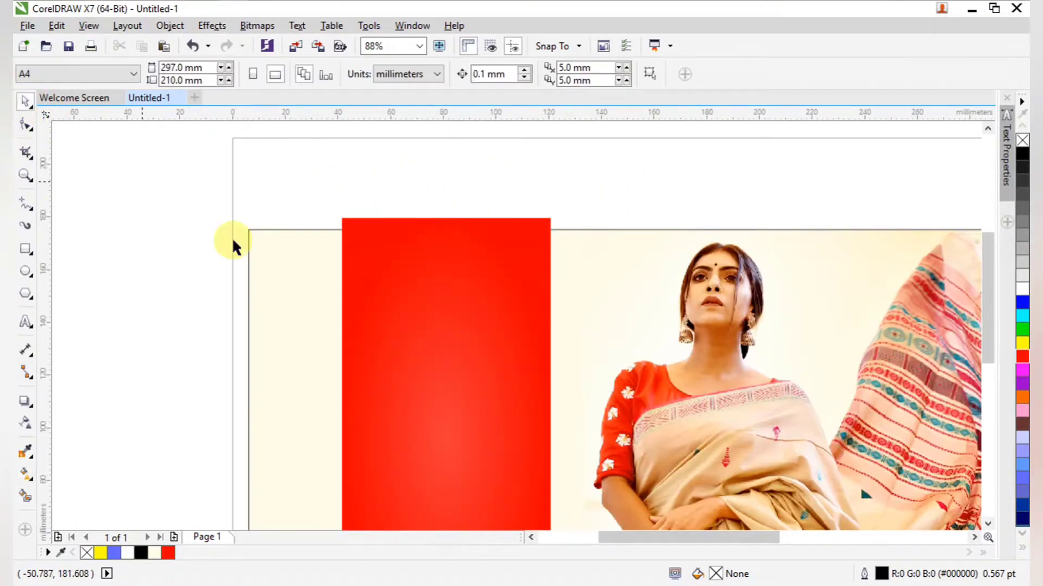
pyautogui.click(455, 333)
pyautogui.rightClick(455, 334)
pyautogui.click(531, 182)
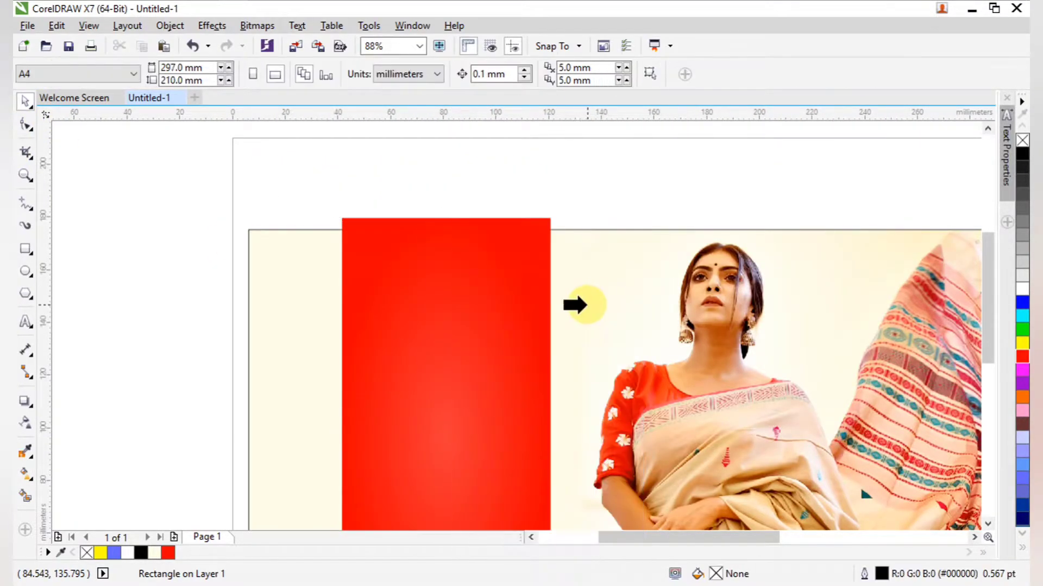
pyautogui.click(585, 305)
pyautogui.click(471, 200)
# Step: Move the Durga face artwork from outside the page onto the upper part of the red panel
pyautogui.scroll(-3, 470, 201)
pyautogui.press('F2')
pyautogui.moveTo(410, 186); pyautogui.dragTo(666, 284)
pyautogui.scroll(-2, 799, 323)
pyautogui.press('z')
pyautogui.moveTo(323, 242); pyautogui.dragTo(891, 422)
pyautogui.scroll(-2, 869, 332)
pyautogui.press('z')
pyautogui.moveTo(749, 242); pyautogui.dragTo(945, 372)
pyautogui.moveTo(733, 444); pyautogui.dragTo(516, 308)
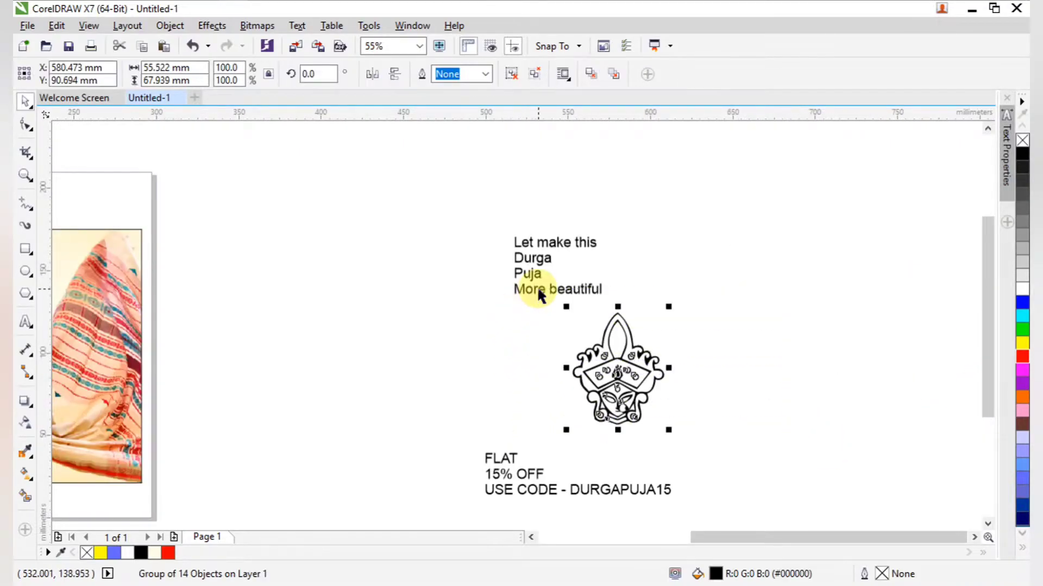
pyautogui.scroll(-2, 603, 359)
pyautogui.moveTo(596, 342); pyautogui.dragTo(239, 337)
pyautogui.scroll(3, 322, 403)
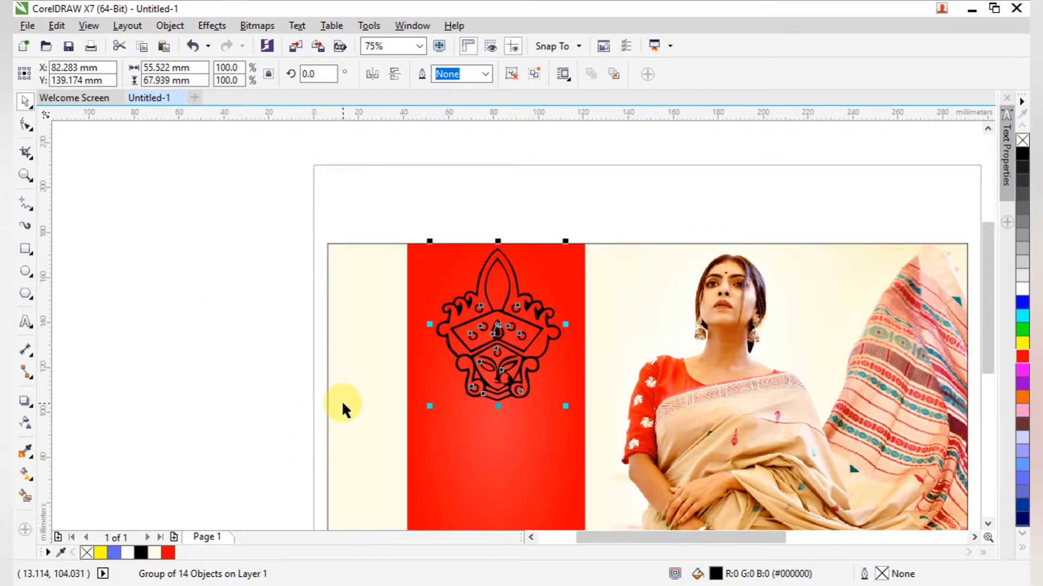
# Step: Scale the Durga face down to about 32 by 39 mm and position it near the red panel's upper edge
pyautogui.moveTo(565, 406); pyautogui.dragTo(534, 369)
pyautogui.moveTo(495, 327); pyautogui.dragTo(496, 302)
pyautogui.moveTo(536, 345); pyautogui.dragTo(548, 353)
pyautogui.click(568, 226)
# Step: Recolour the Durga face artwork white
pyautogui.press('z')
pyautogui.moveTo(396, 207); pyautogui.dragTo(602, 376)
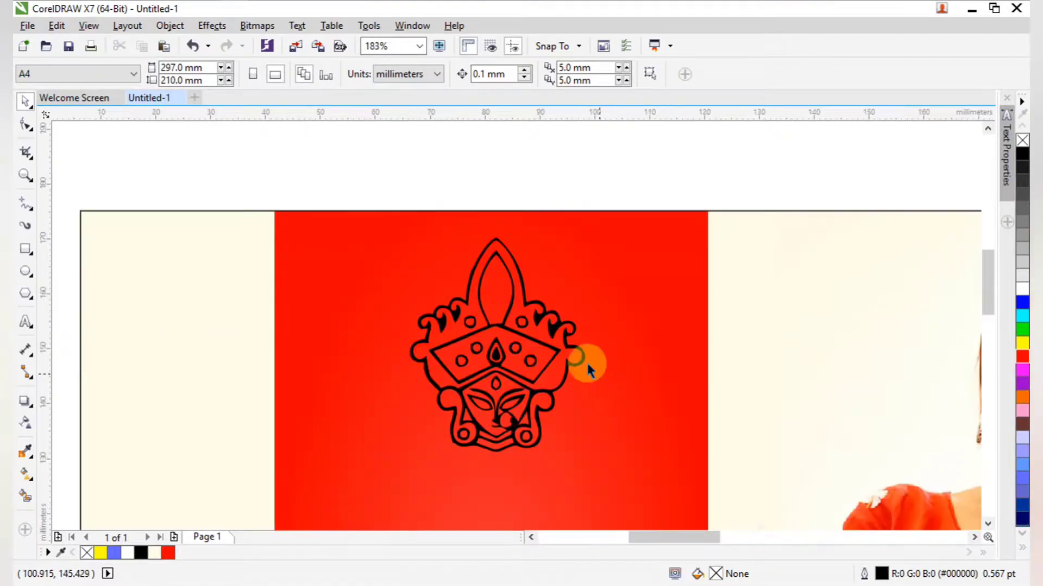
pyautogui.click(528, 308)
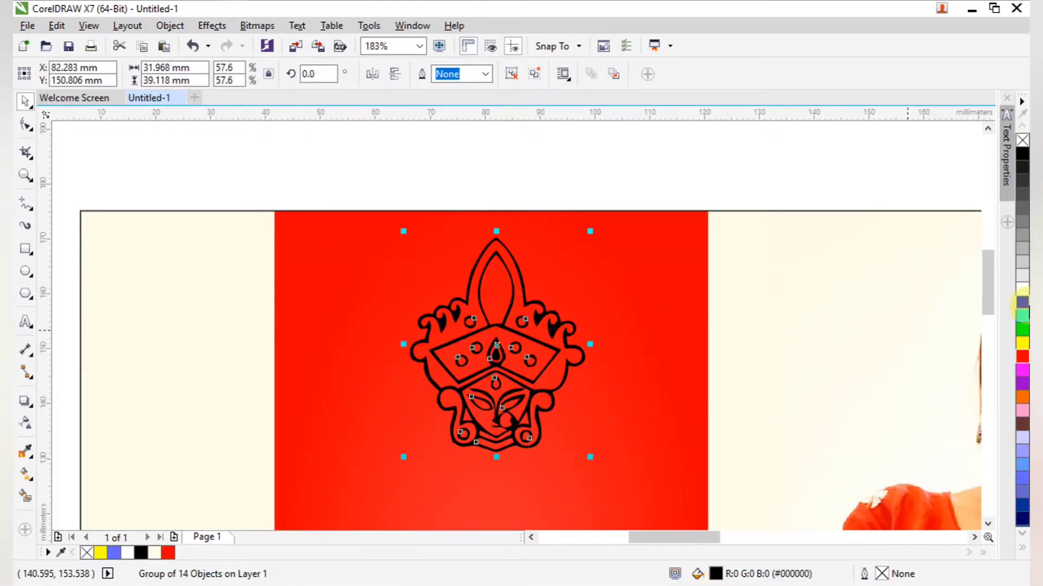
pyautogui.click(1020, 287)
pyautogui.click(687, 161)
# Step: Move the "Let make this Durga Puja More beautiful" text block to the banner's left edge
pyautogui.scroll(-3, 522, 240)
pyautogui.press('F2')
pyautogui.moveTo(402, 215); pyautogui.dragTo(936, 398)
pyautogui.press('F2')
pyautogui.moveTo(116, 163); pyautogui.dragTo(826, 395)
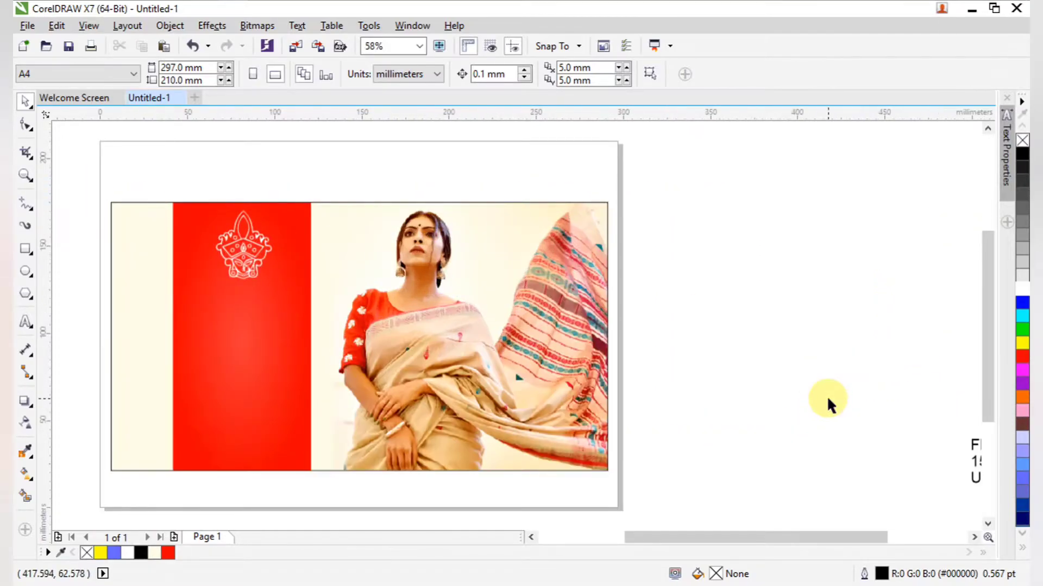
pyautogui.scroll(-2, 886, 255)
pyautogui.moveTo(957, 253); pyautogui.dragTo(668, 357)
pyautogui.press('F2')
pyautogui.moveTo(133, 151); pyautogui.dragTo(699, 383)
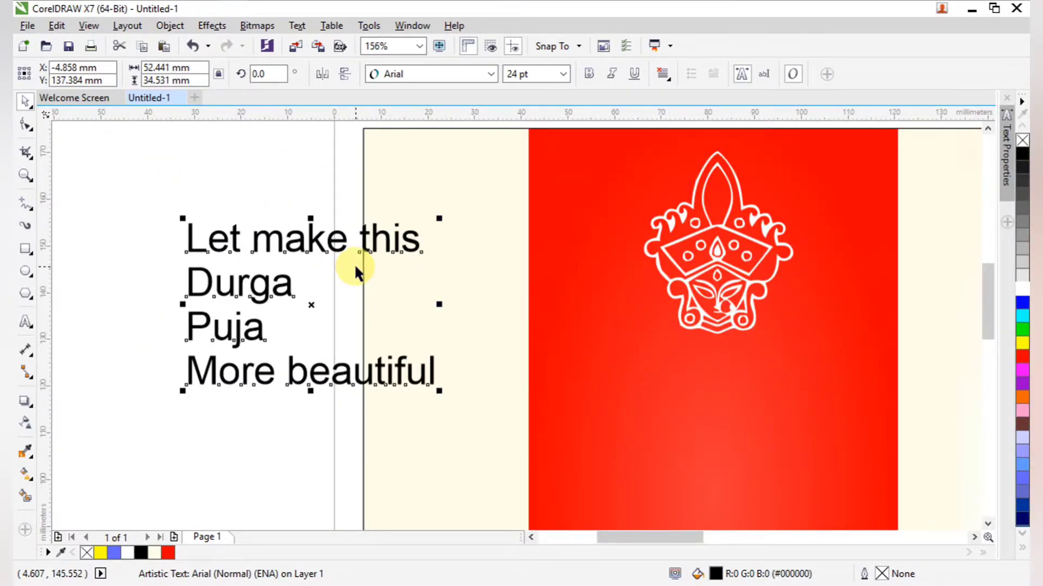
# Step: Break the text block into separate lines and place "Let make this" on the red panel directly below the Durga face
pyautogui.hotkey('ctrl', 'k')
pyautogui.click(189, 208)
pyautogui.click(296, 246)
pyautogui.moveTo(306, 241); pyautogui.dragTo(715, 350)
pyautogui.click(265, 218)
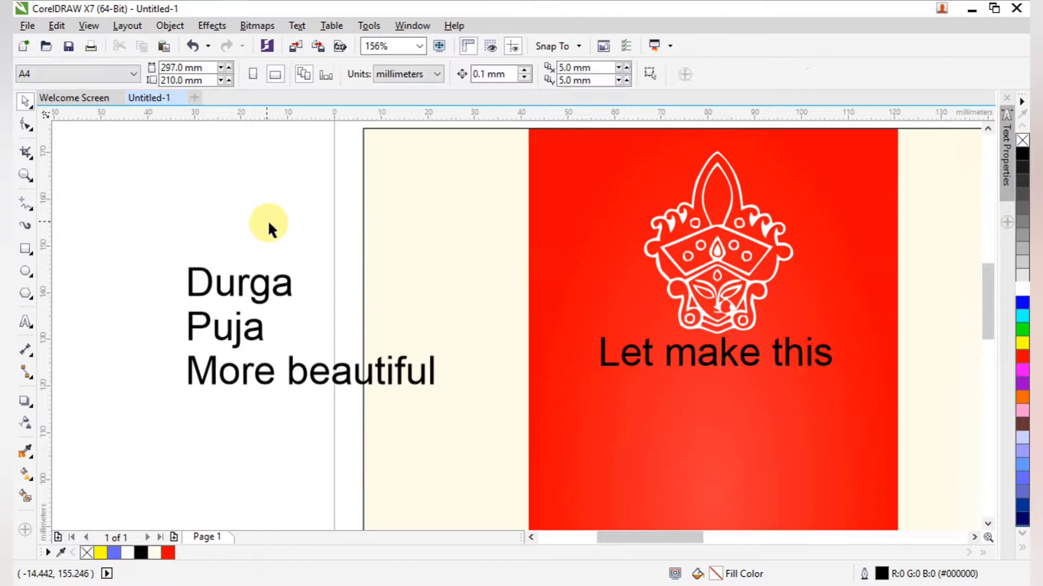
# Step: Delete the red panel from the banner's PowerClip contents and leave the PowerClip
pyautogui.click(615, 246)
pyautogui.keyDown('ctrl'); pyautogui.click(615, 246); pyautogui.keyUp('ctrl')
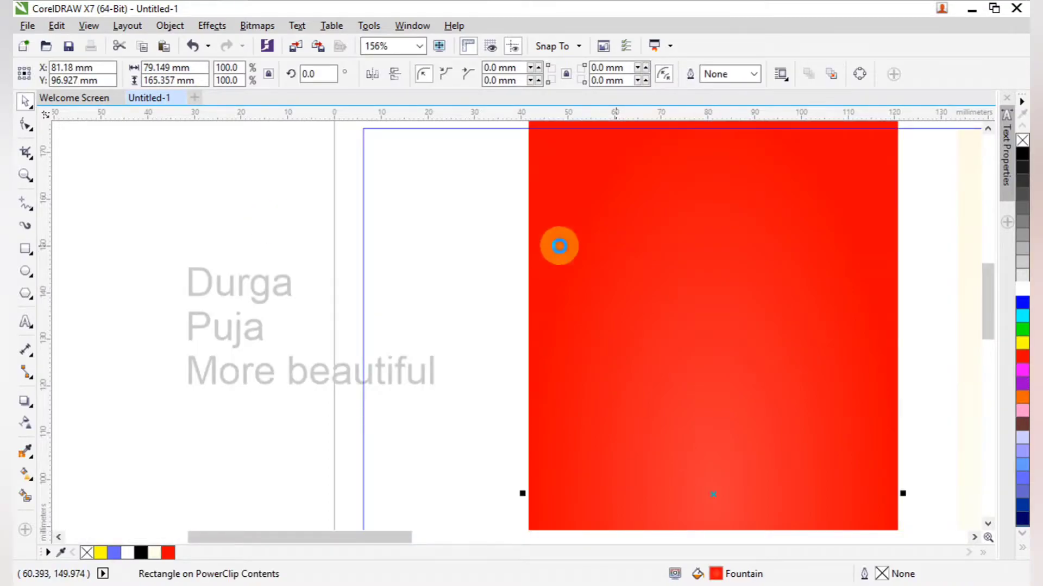
pyautogui.press('Delete')
pyautogui.keyDown('ctrl'); pyautogui.click(254, 190); pyautogui.keyUp('ctrl')
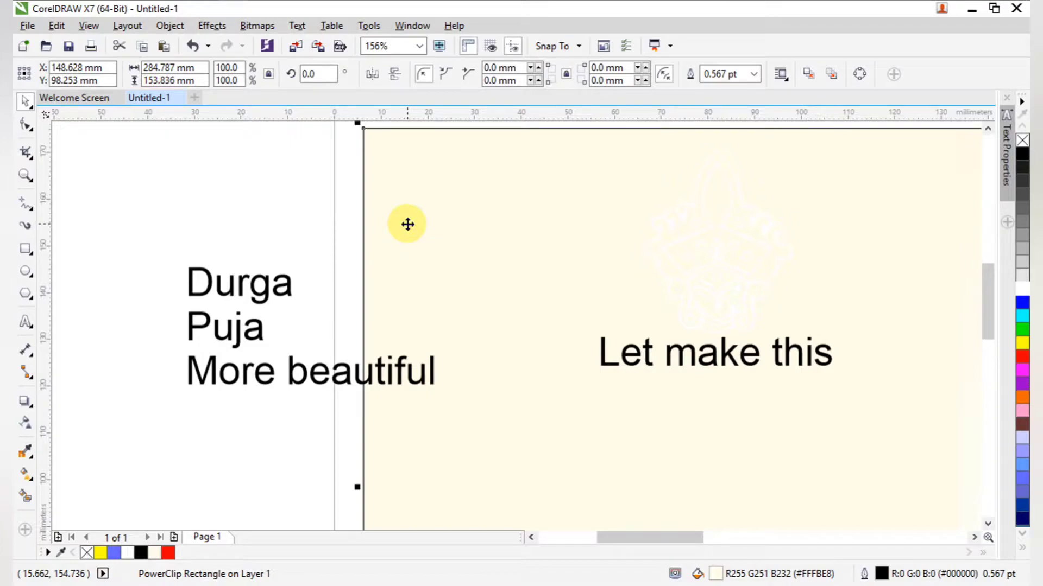
# Step: Undo the red panel's deletion, cut it from the banner's PowerClip and paste it onto the page over the banner
pyautogui.hotkey('ctrl', 'z')
pyautogui.hotkey('ctrl', 'z')
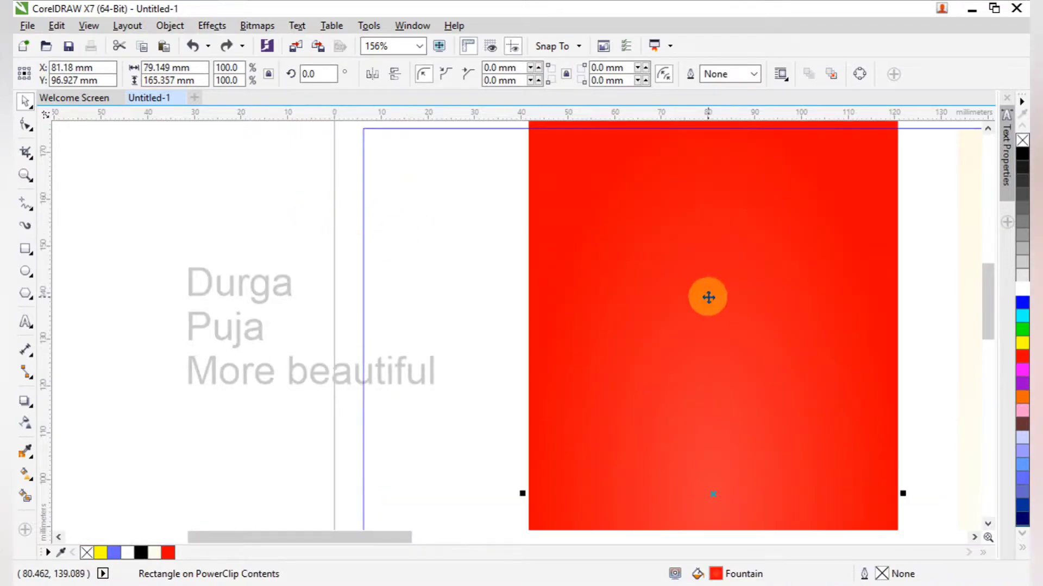
pyautogui.keyDown('ctrl'); pyautogui.click(309, 213); pyautogui.keyUp('ctrl')
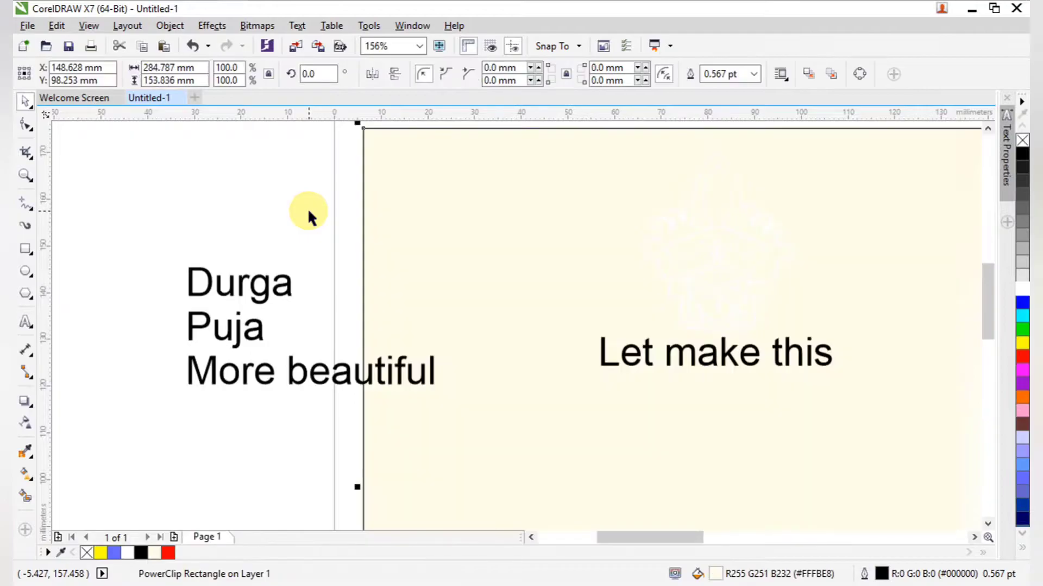
pyautogui.hotkey('ctrl', 'v')
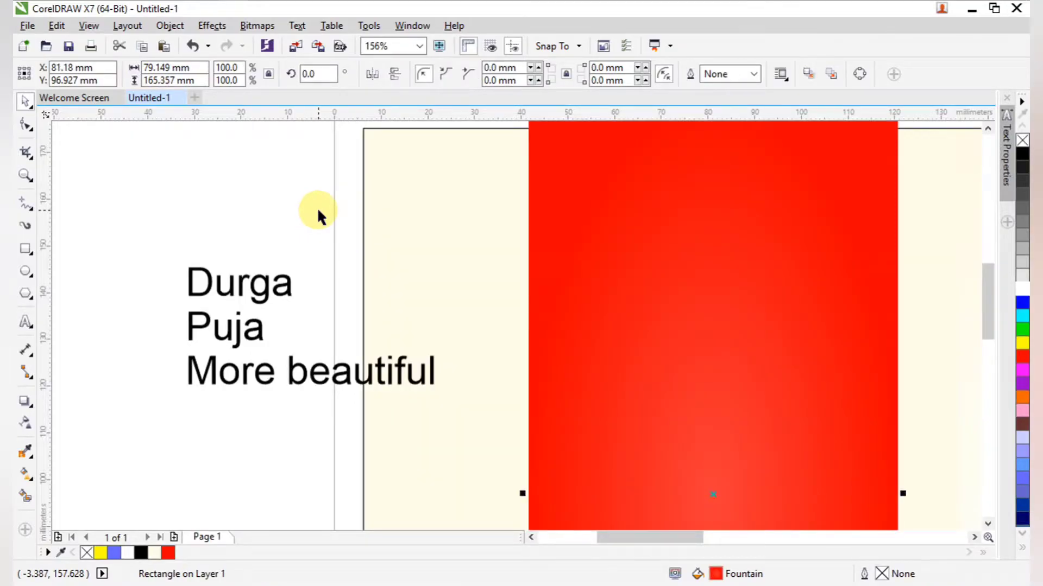
# Step: Stack the red panel in front of the banner but behind the Durga face and the "Let make this" text
pyautogui.hotkey('shift', 'pagedown')
pyautogui.hotkey('shift', 'pageup')
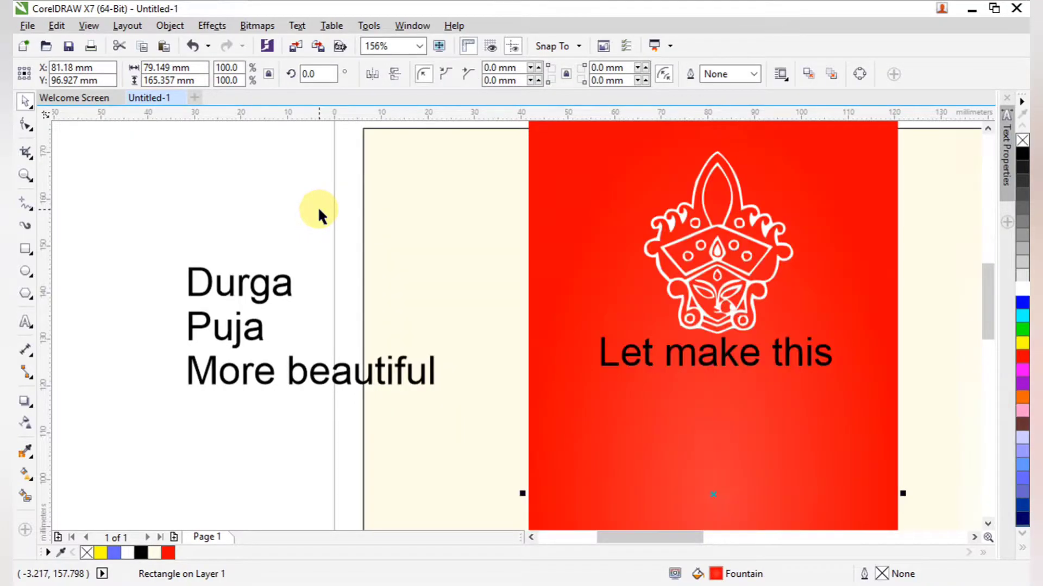
pyautogui.click(297, 200)
# Step: Shrink the "Let make this" text to about 17 pt and fill it white
pyautogui.click(708, 360)
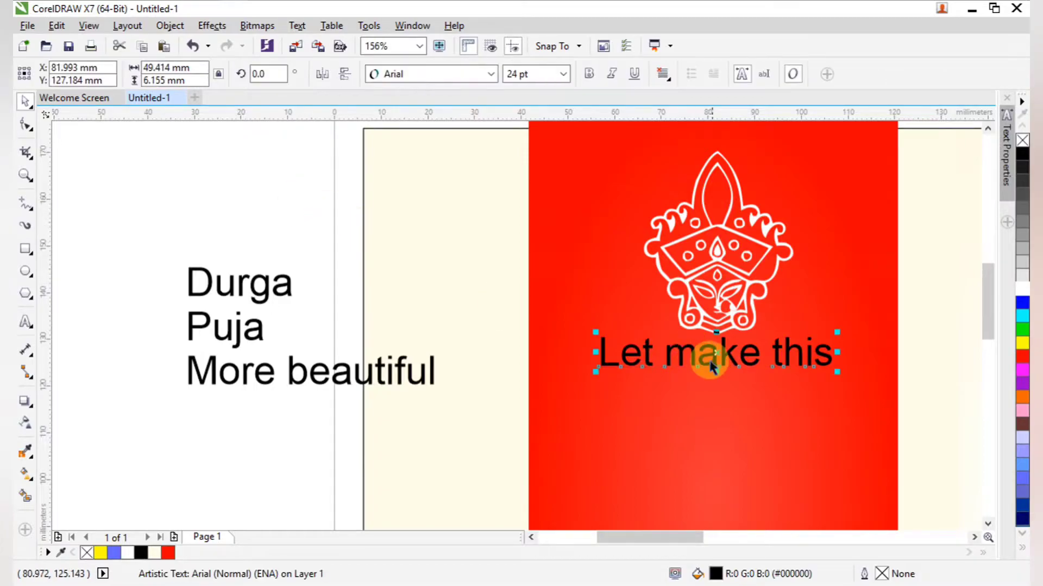
pyautogui.moveTo(838, 372); pyautogui.dragTo(825, 370)
pyautogui.click(1023, 292)
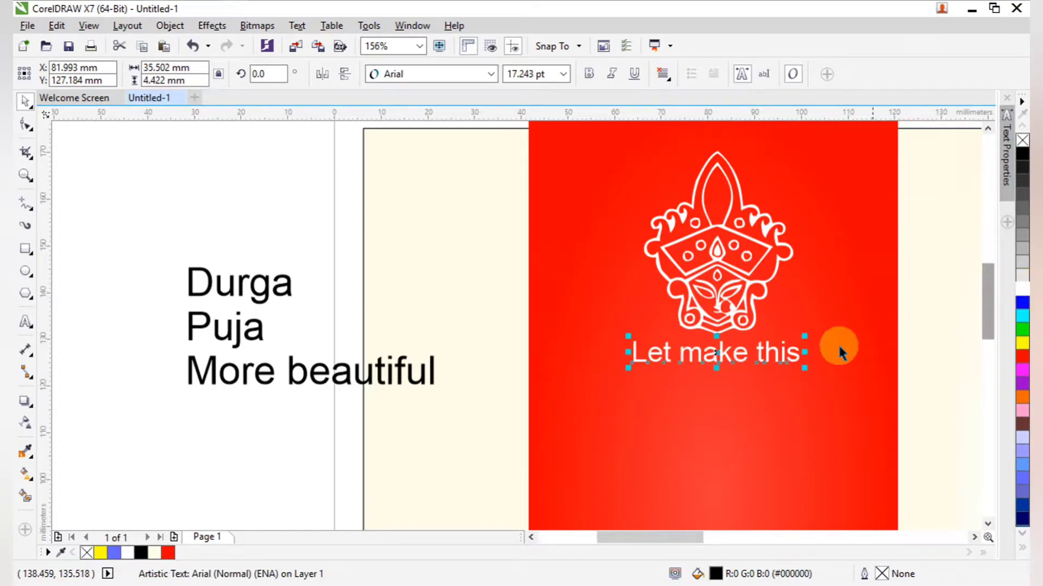
pyautogui.click(256, 249)
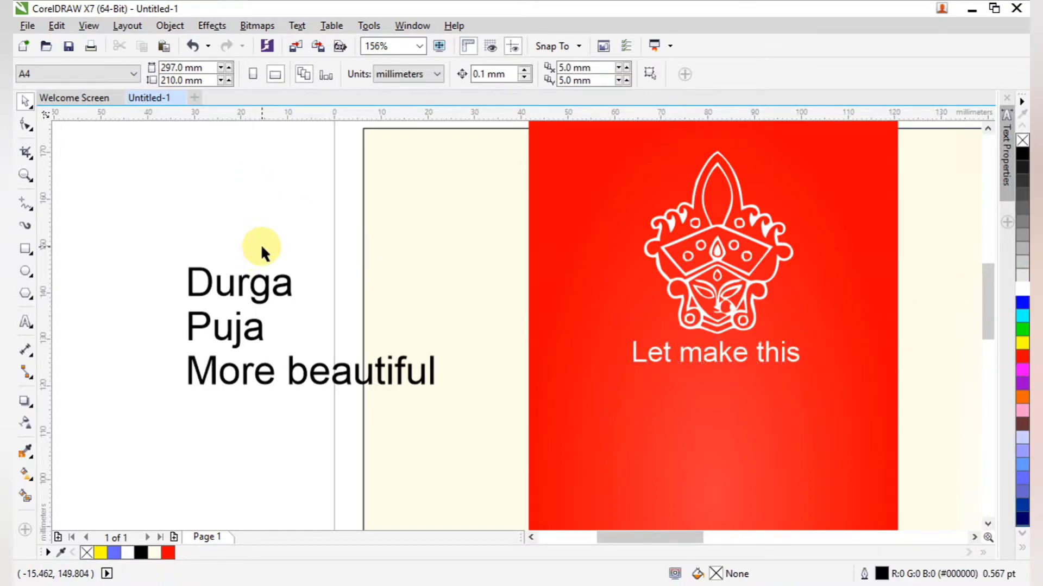
# Step: Place the word "Durga" on the red panel below "Let make this" and enlarge it to about 65 pt
pyautogui.click(277, 282)
pyautogui.moveTo(271, 286); pyautogui.dragTo(849, 481)
pyautogui.moveTo(718, 400); pyautogui.dragTo(709, 418)
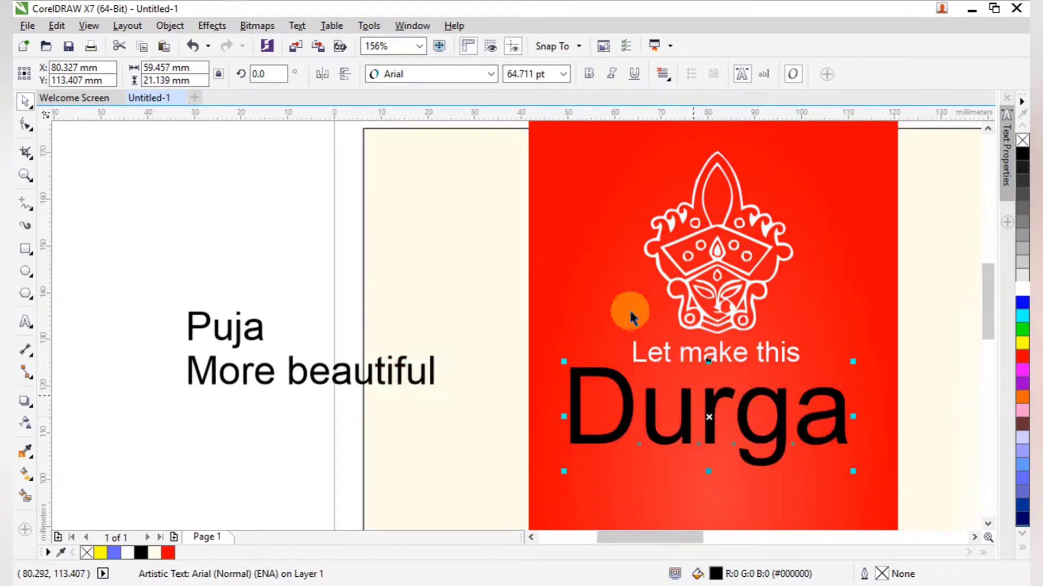
# Step: Preview different fonts on the word "Durga" and apply Elephant
pyautogui.click(401, 74)
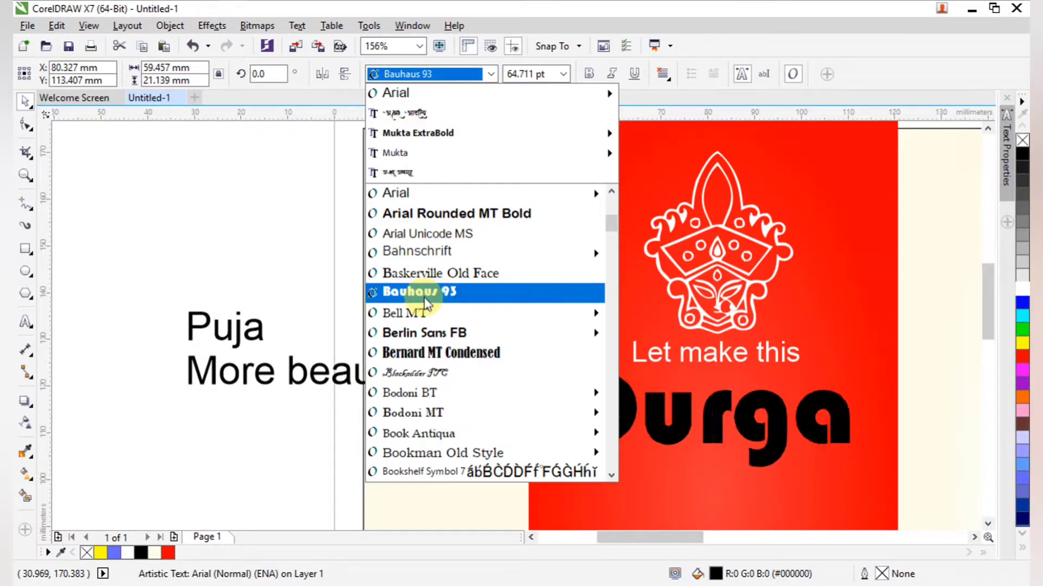
pyautogui.moveTo(421, 332)
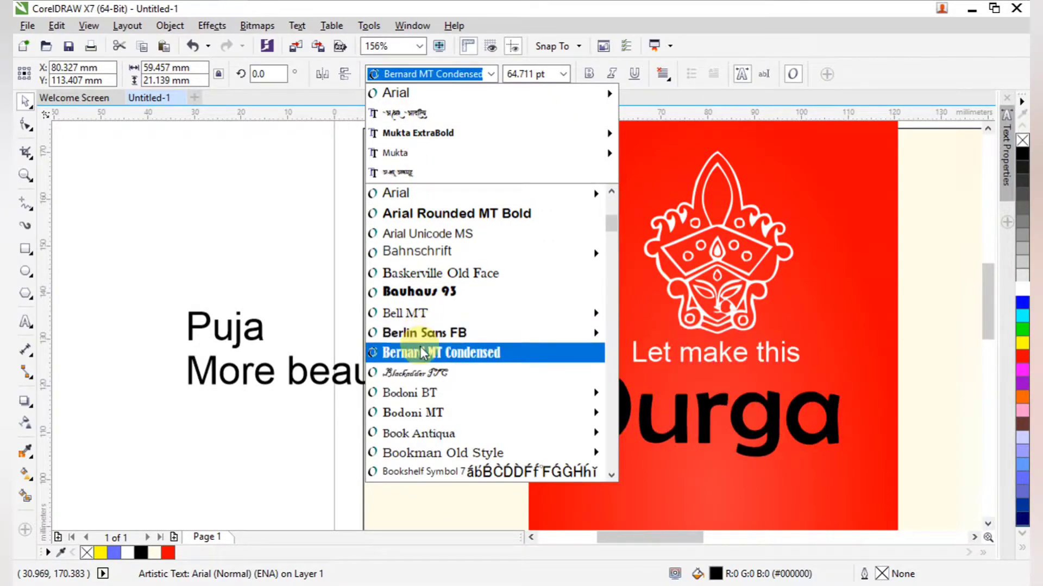
pyautogui.moveTo(411, 402)
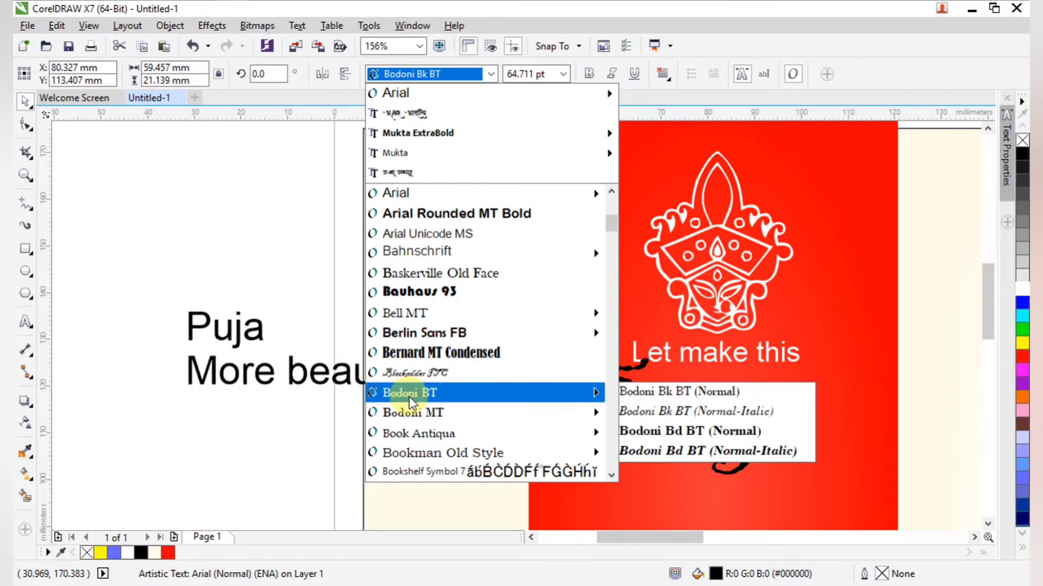
pyautogui.moveTo(412, 421)
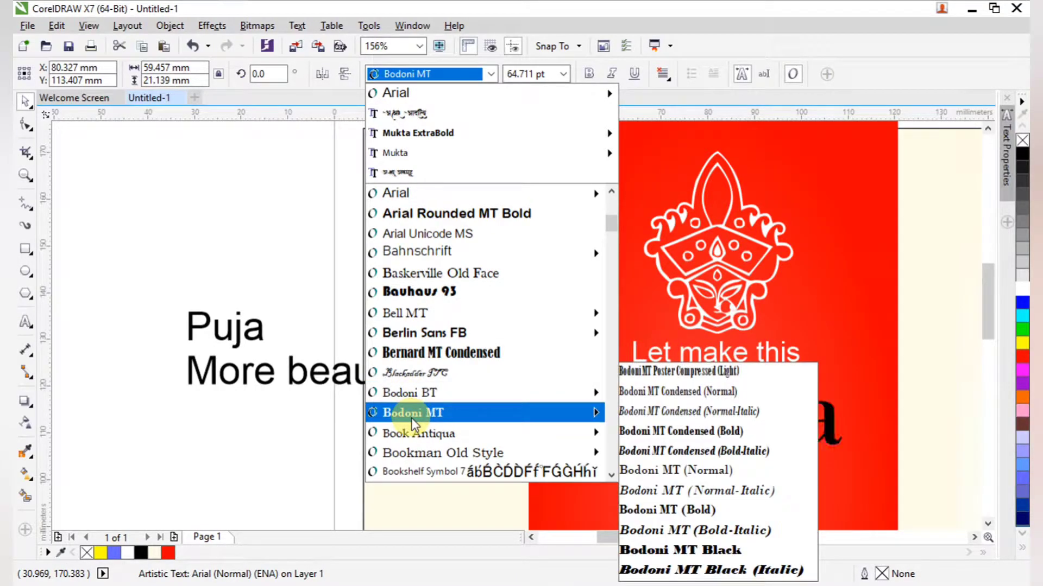
pyautogui.scroll(-2, 413, 451)
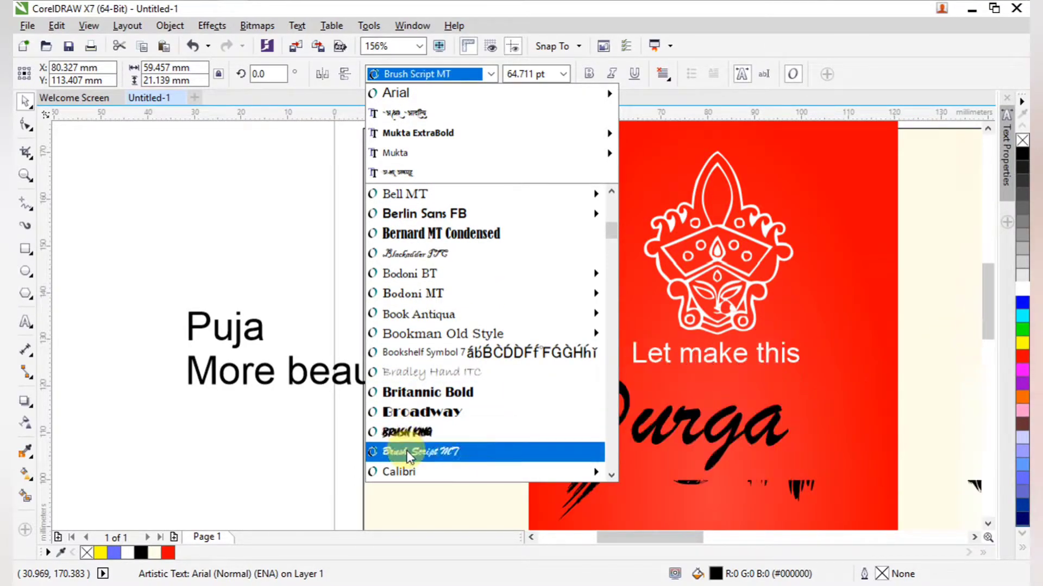
pyautogui.scroll(-2, 407, 470)
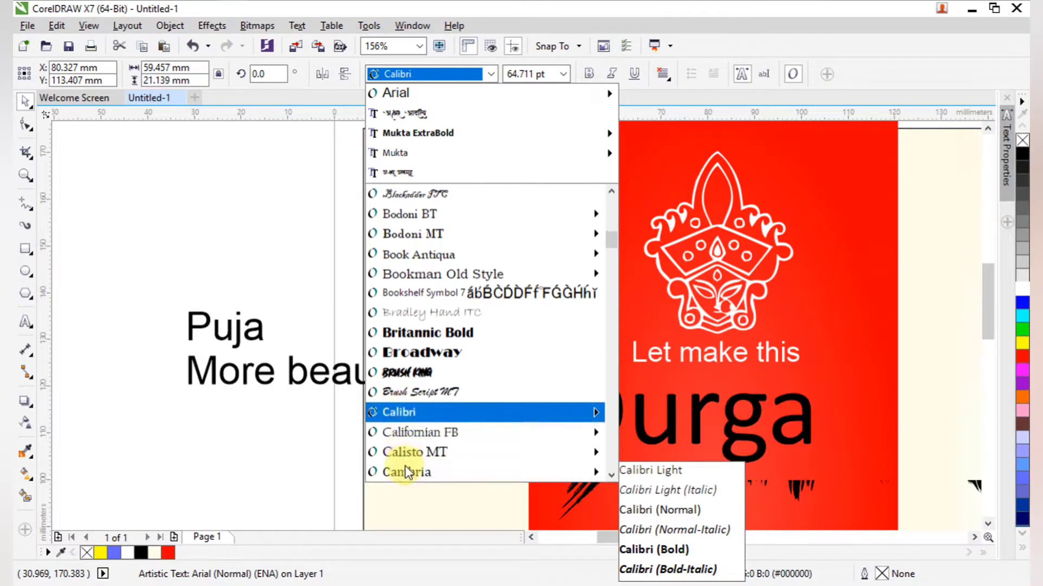
pyautogui.scroll(-8, 407, 421)
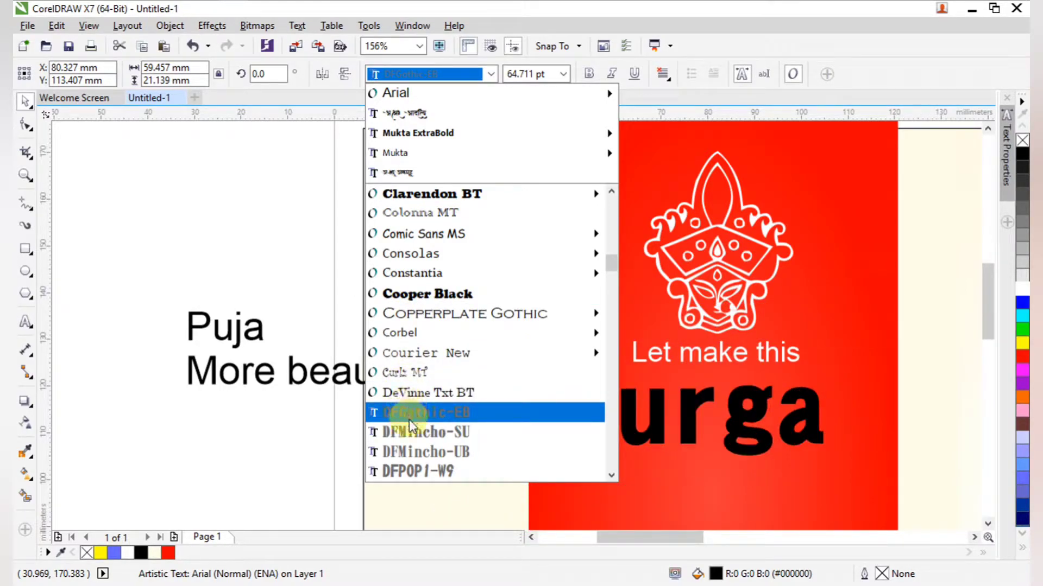
pyautogui.scroll(-1, 409, 419)
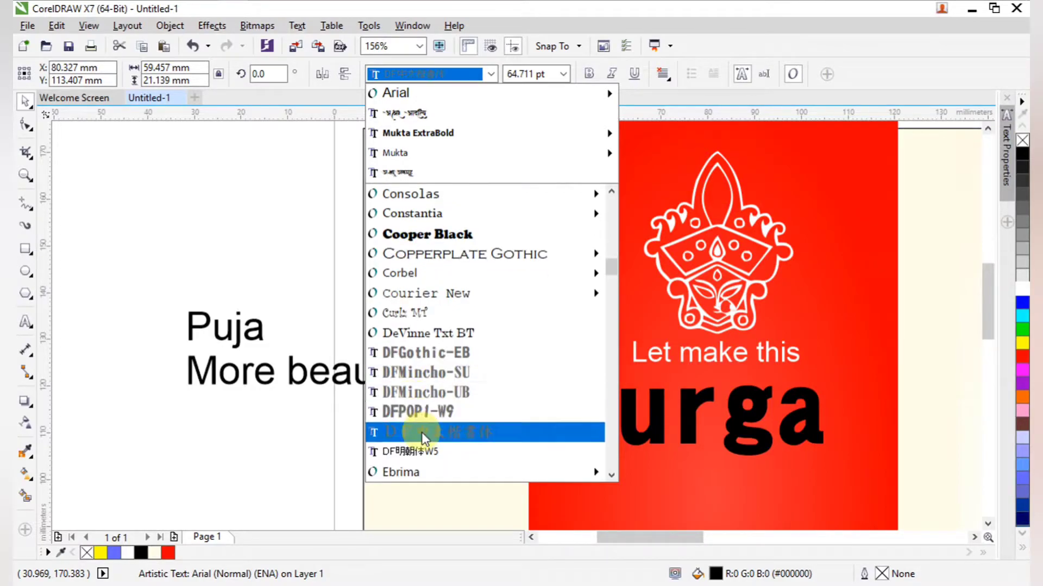
pyautogui.scroll(-1, 422, 450)
pyautogui.moveTo(421, 415)
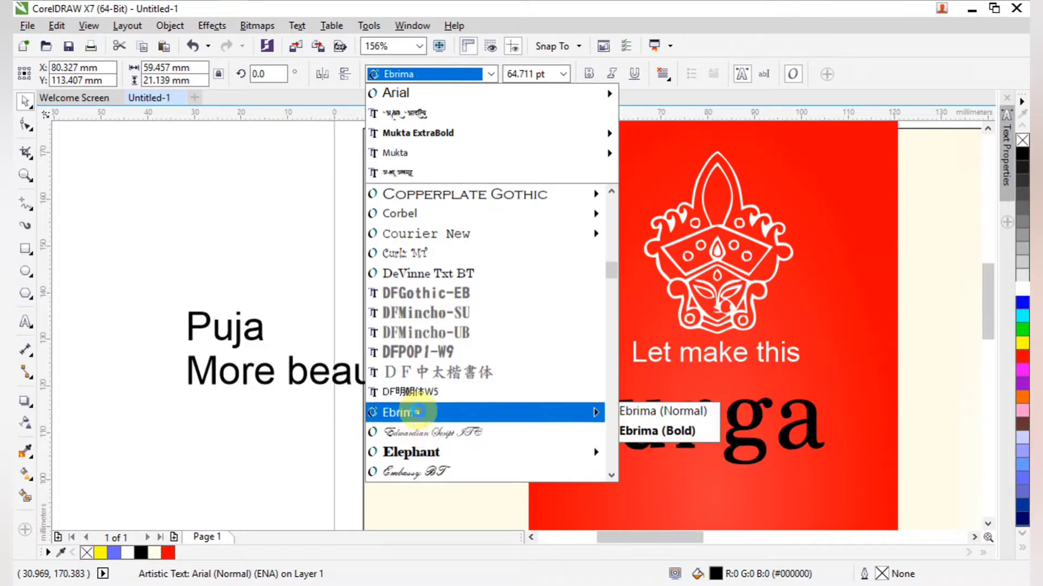
pyautogui.moveTo(419, 452)
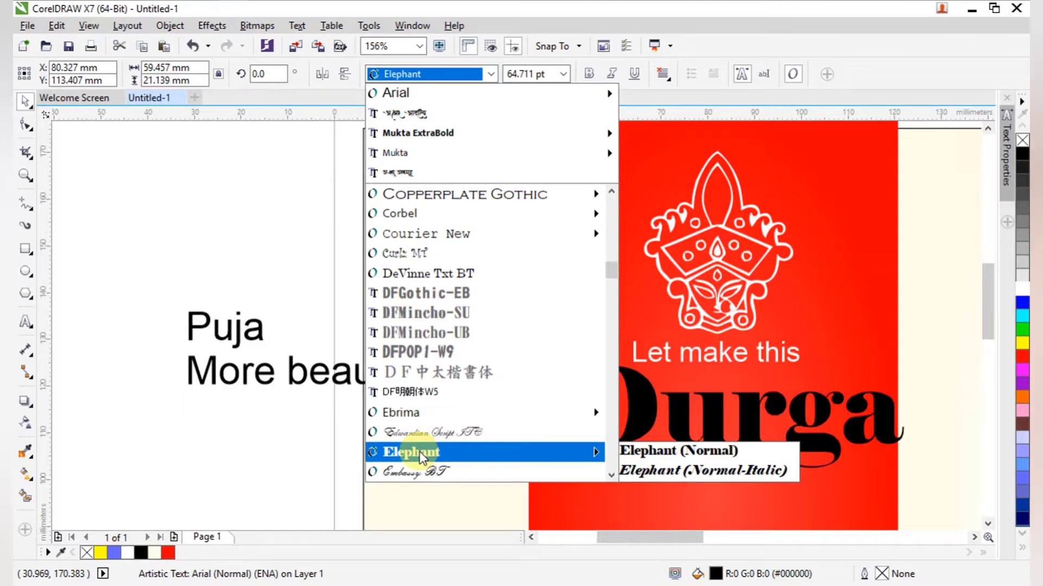
pyautogui.click(419, 452)
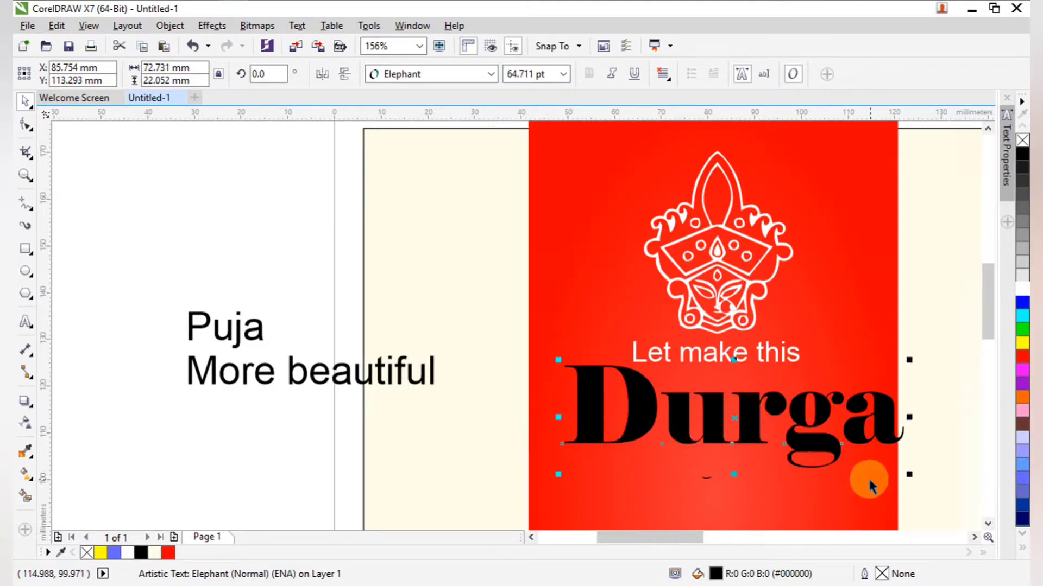
# Step: Scale "Durga" down to about 58 pt so it fits centred within the red panel, and fill it yellow
pyautogui.moveTo(905, 474); pyautogui.dragTo(882, 464)
pyautogui.moveTo(687, 411); pyautogui.dragTo(681, 414)
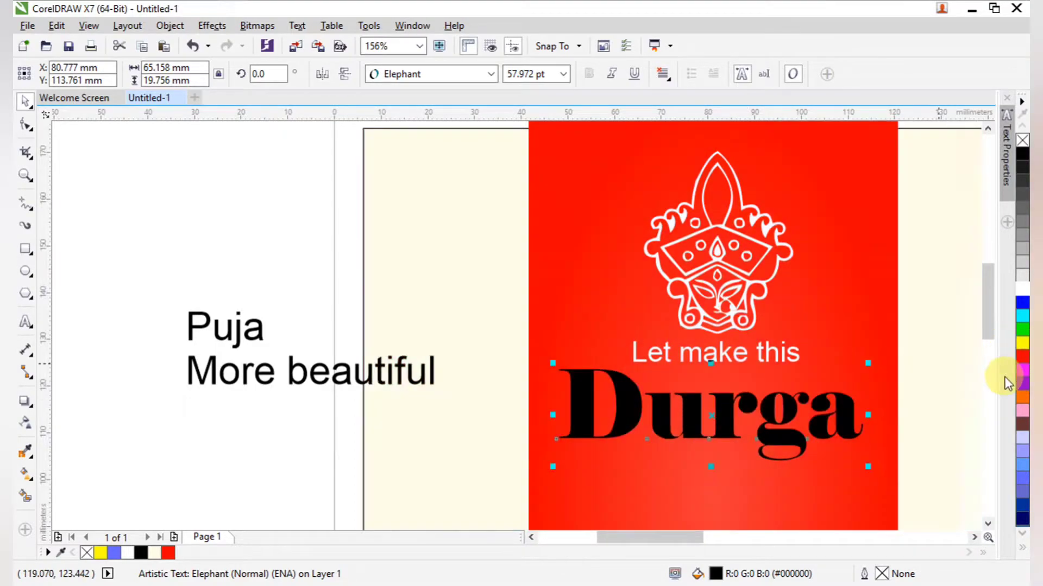
pyautogui.click(1022, 345)
pyautogui.click(242, 217)
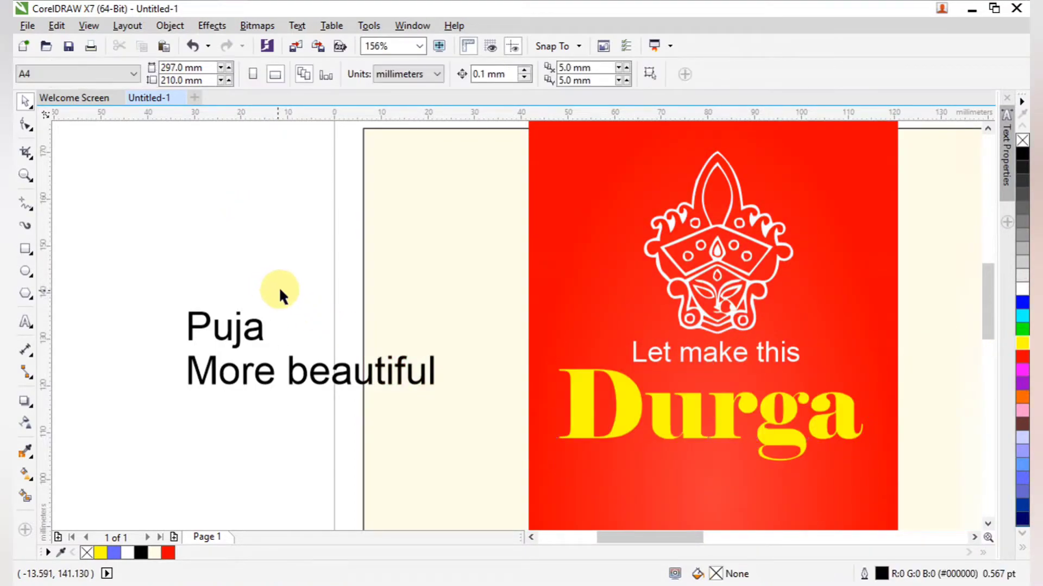
# Step: Move the word "Puja" onto the red panel below "Durga" and set its font to Elephant
pyautogui.click(258, 339)
pyautogui.moveTo(233, 331); pyautogui.dragTo(705, 483)
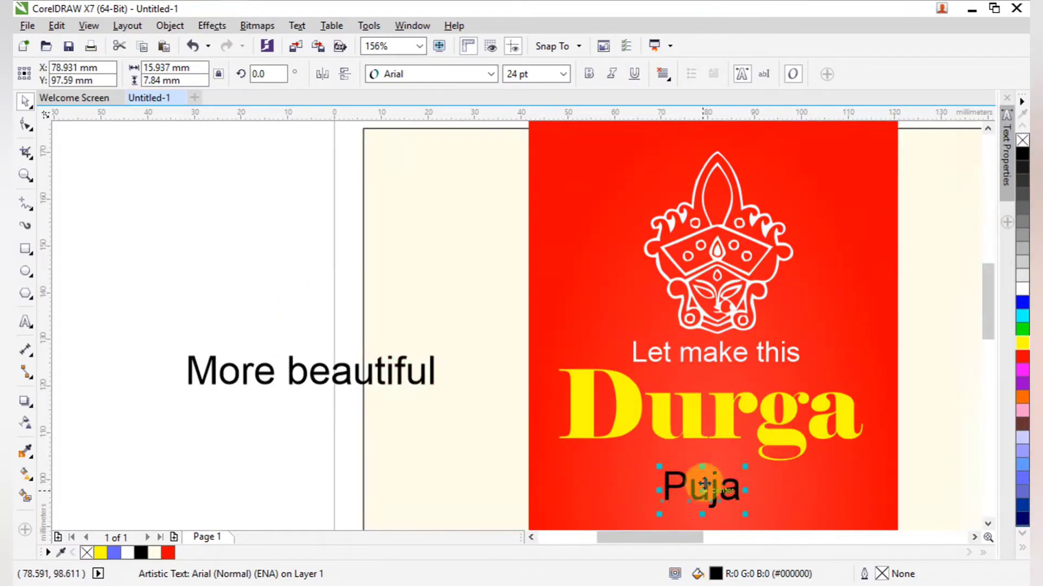
pyautogui.click(407, 74)
pyautogui.click(409, 106)
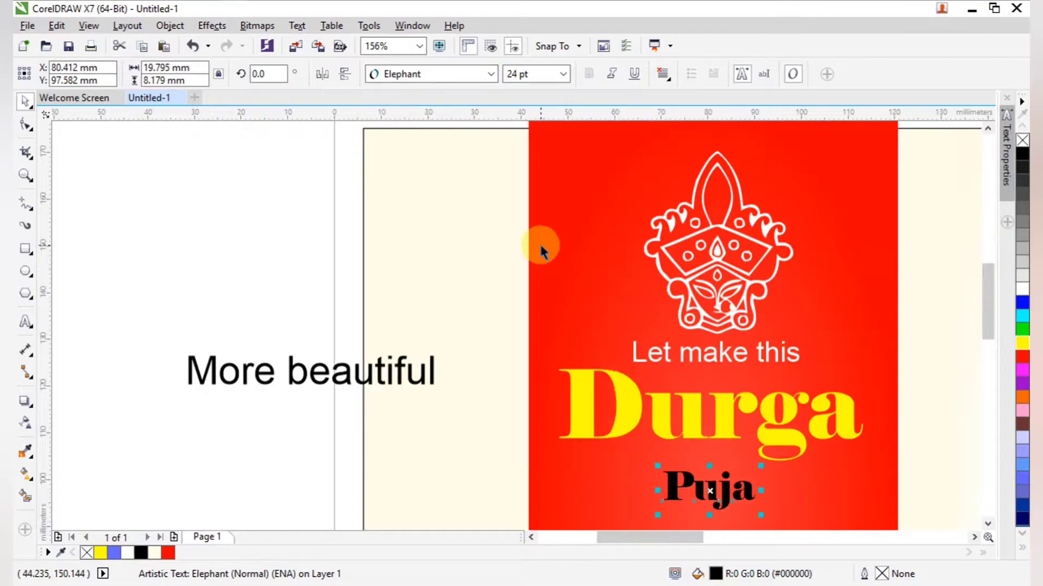
# Step: Enlarge "Puja" to about 46 pt directly under "Durga" and fill it with the cream document colour
pyautogui.moveTo(486, 310); pyautogui.dragTo(773, 556)
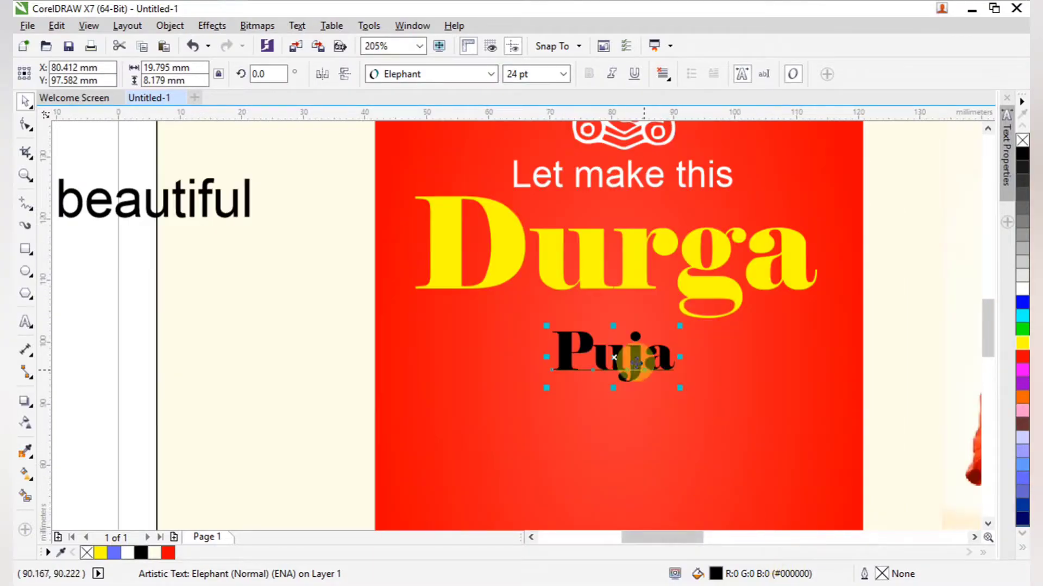
pyautogui.moveTo(687, 396); pyautogui.dragTo(730, 428)
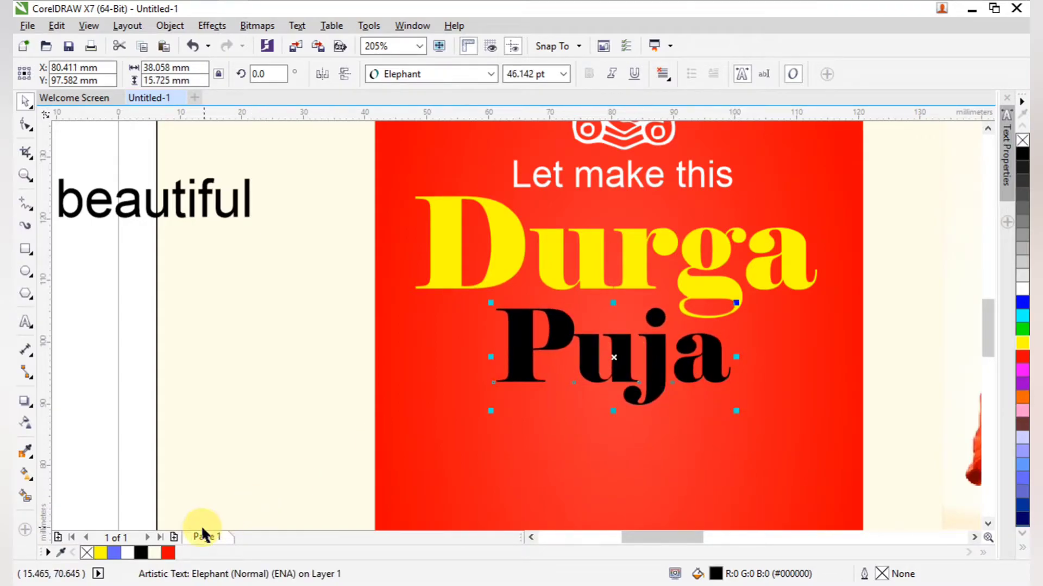
pyautogui.click(158, 552)
pyautogui.click(277, 407)
# Step: Move "More beautiful" onto the red panel, centred below "Puja", and fill it with the cream document colour
pyautogui.scroll(-6, 325, 367)
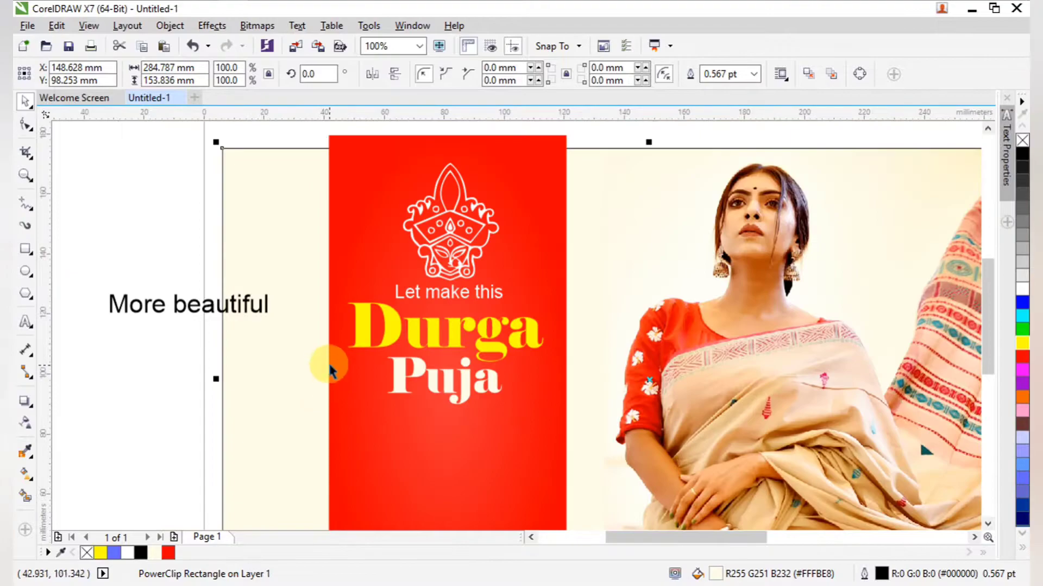
pyautogui.moveTo(168, 252); pyautogui.dragTo(647, 442)
pyautogui.moveTo(139, 227); pyautogui.dragTo(804, 467)
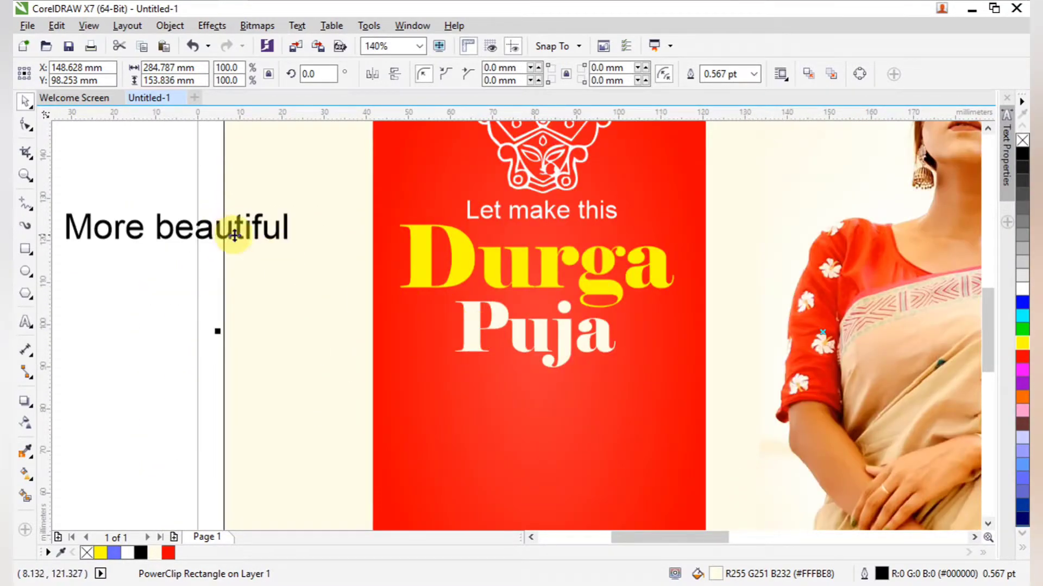
pyautogui.click(166, 249)
pyautogui.moveTo(179, 225); pyautogui.dragTo(539, 390)
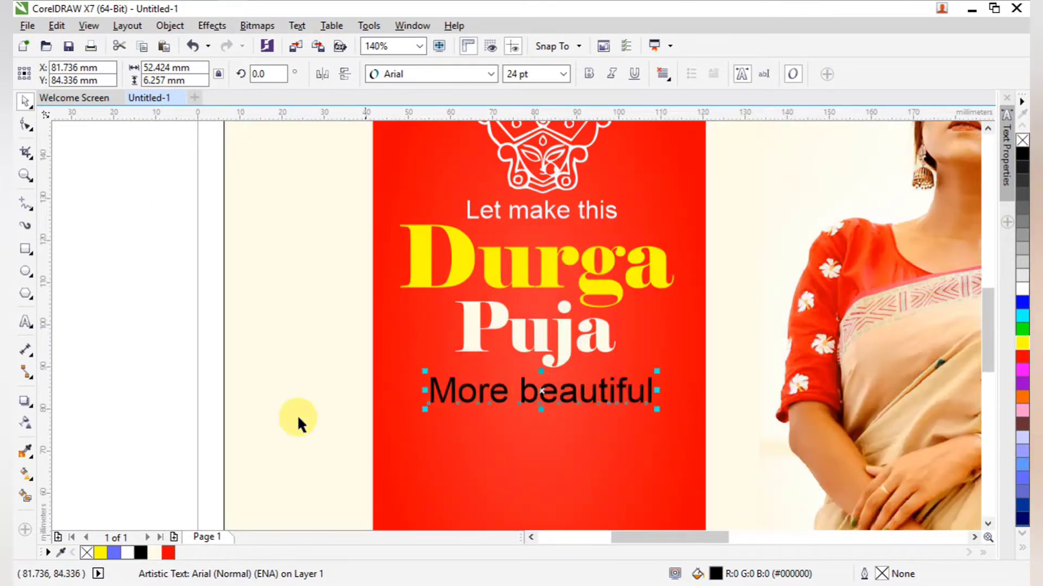
pyautogui.click(157, 550)
# Step: Check the whole banner layout and how the face and text lines sit on the red panel
pyautogui.scroll(-4, 245, 400)
pyautogui.click(275, 267)
pyautogui.click(265, 230)
pyautogui.moveTo(268, 221); pyautogui.dragTo(426, 474)
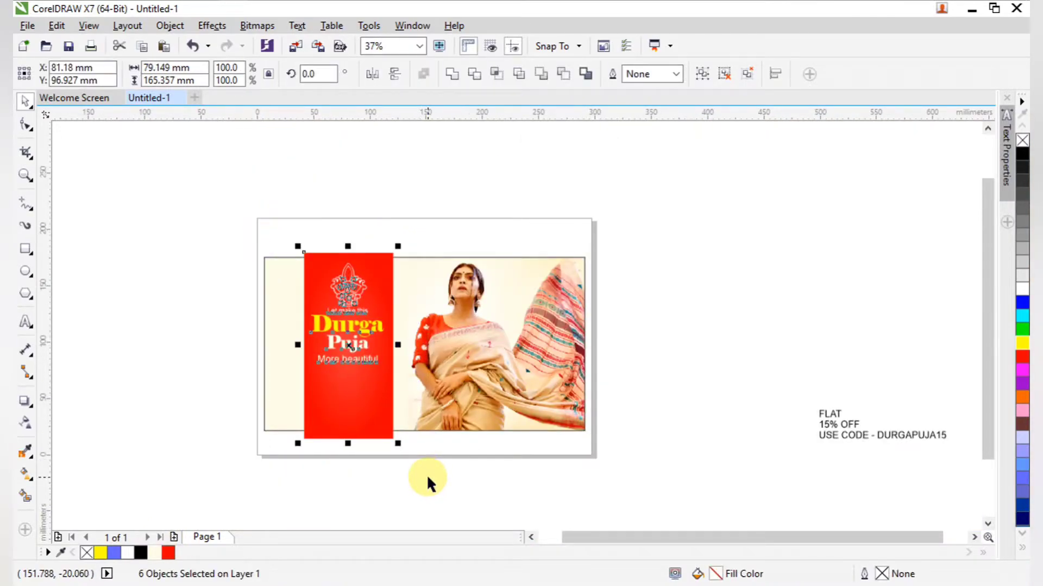
pyautogui.click(428, 478)
pyautogui.press('F2')
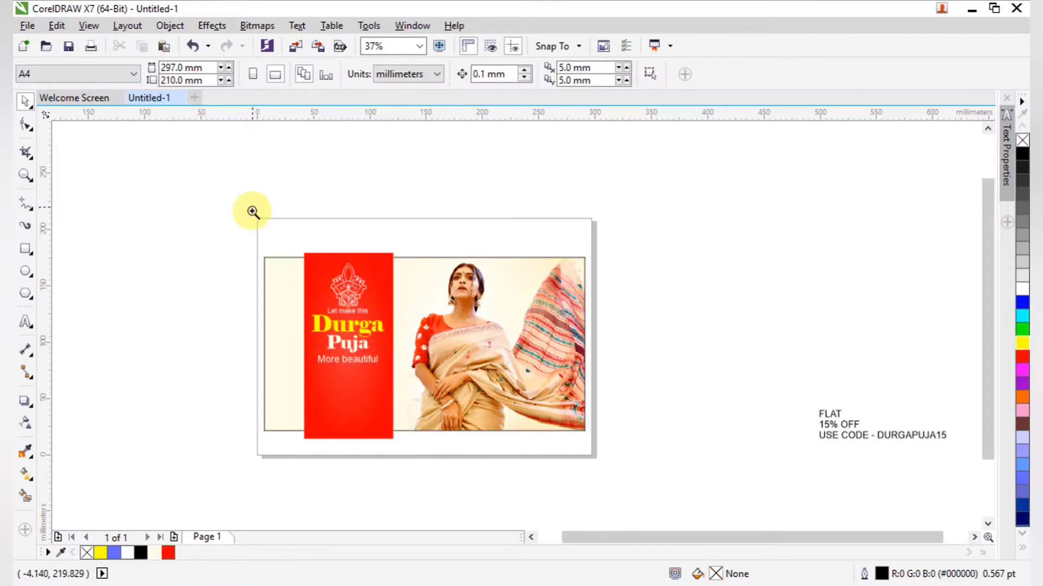
pyautogui.moveTo(252, 208); pyautogui.dragTo(462, 503)
pyautogui.press('F2')
pyautogui.moveTo(298, 266); pyautogui.dragTo(546, 335)
pyautogui.scroll(3, 545, 335)
pyautogui.scroll(-2, 625, 384)
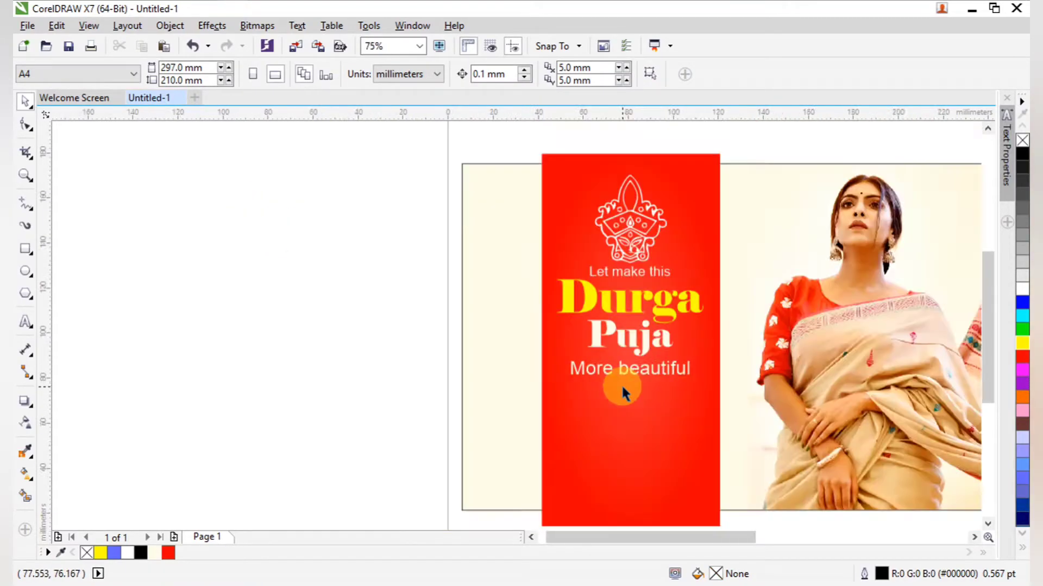
pyautogui.scroll(2, 777, 420)
pyautogui.scroll(-2, 777, 420)
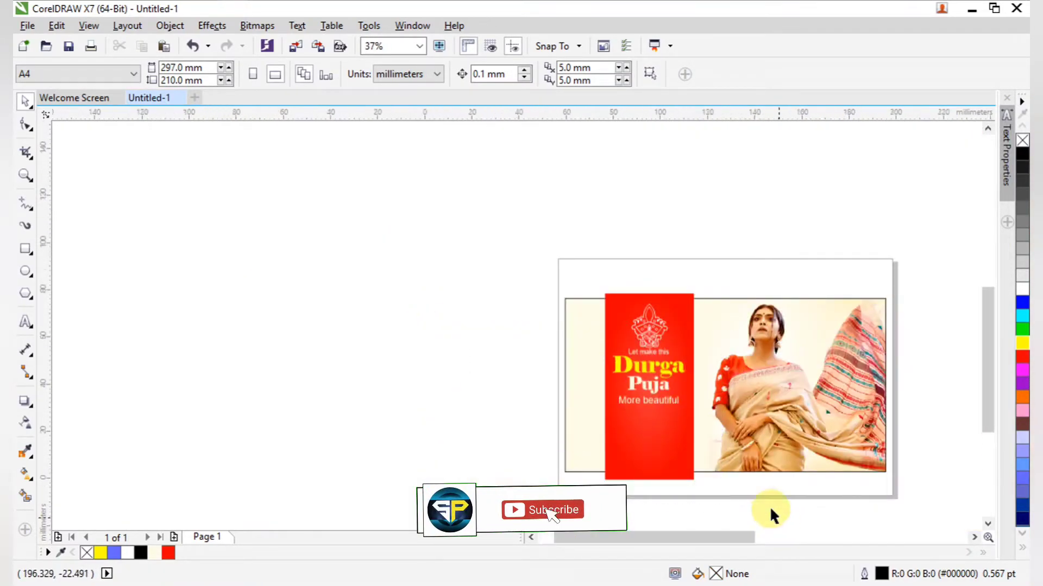
# Step: Draw a thin rectangle about 89 mm by 2.5 mm across the red panel and place it just below "More beautiful"
pyautogui.scroll(2, 771, 512)
pyautogui.moveTo(388, 185); pyautogui.dragTo(754, 408)
pyautogui.moveTo(202, 228); pyautogui.dragTo(861, 396)
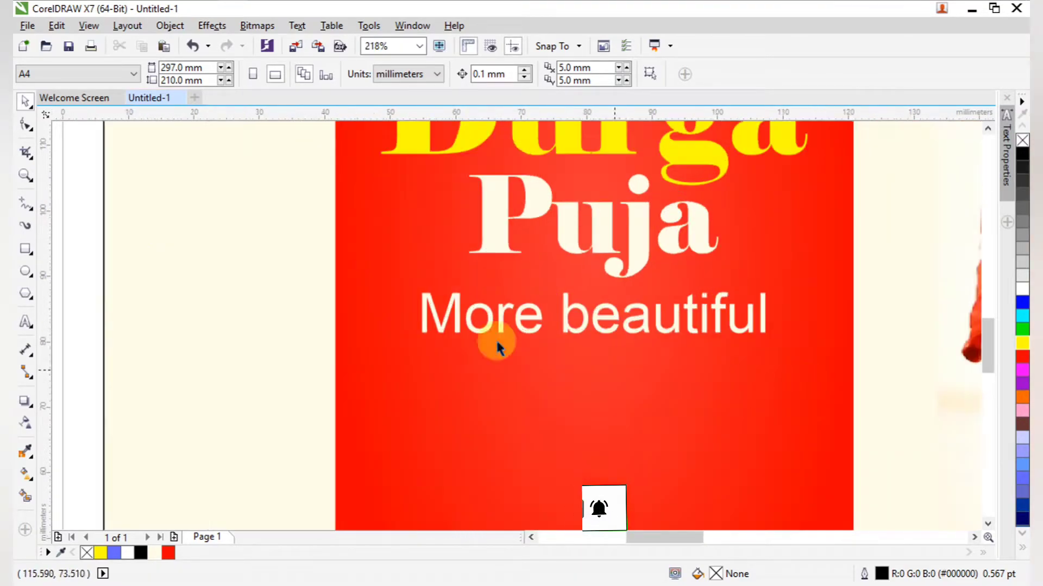
pyautogui.click(25, 249)
pyautogui.moveTo(316, 344); pyautogui.dragTo(900, 361)
pyautogui.click(24, 101)
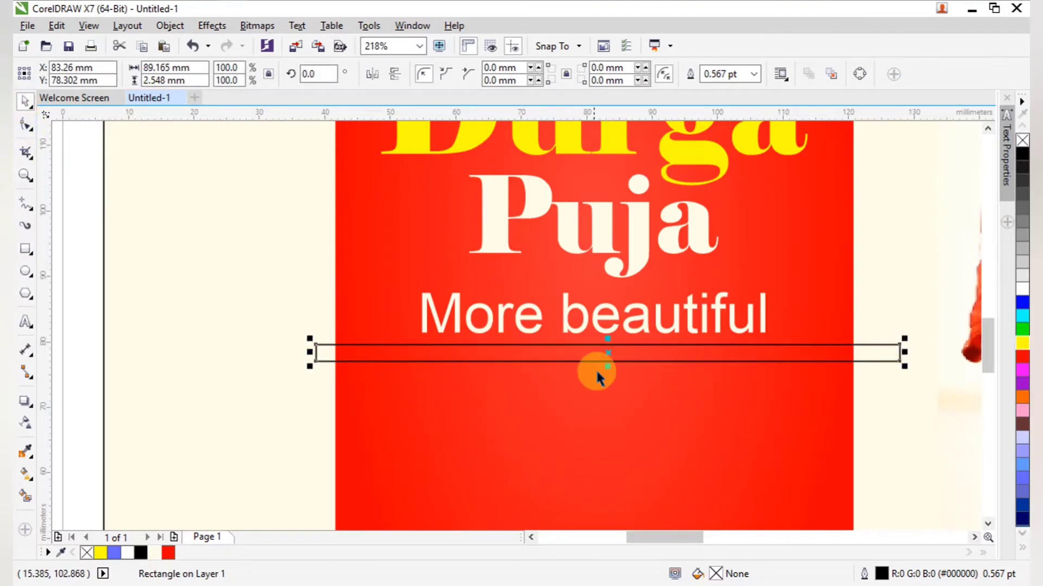
pyautogui.moveTo(609, 351); pyautogui.dragTo(608, 360)
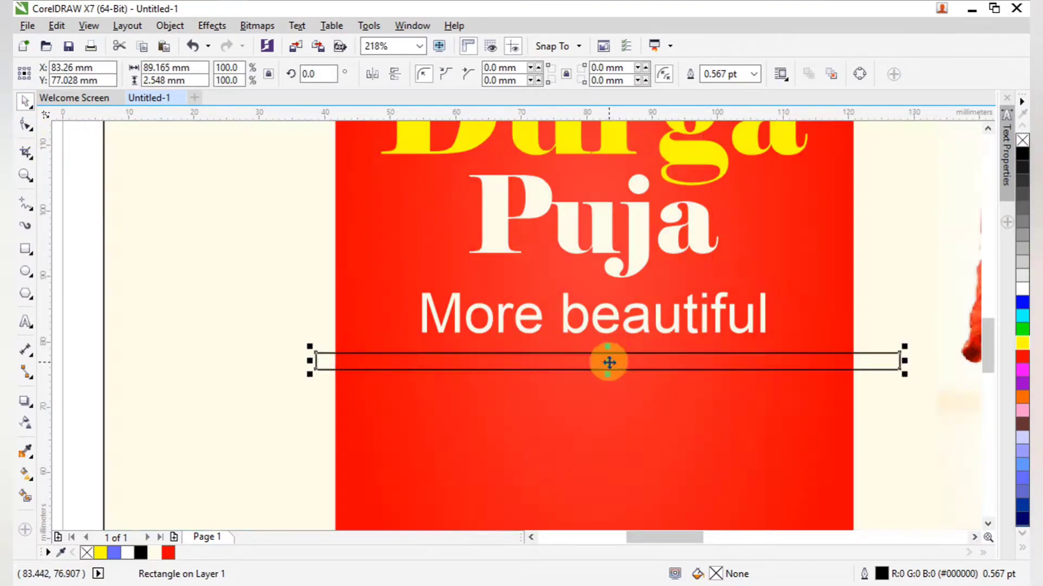
# Step: Give the thin rectangle below "More beautiful" a yellow fill and a yellow outline
pyautogui.click(1022, 346)
pyautogui.rightClick(1023, 346)
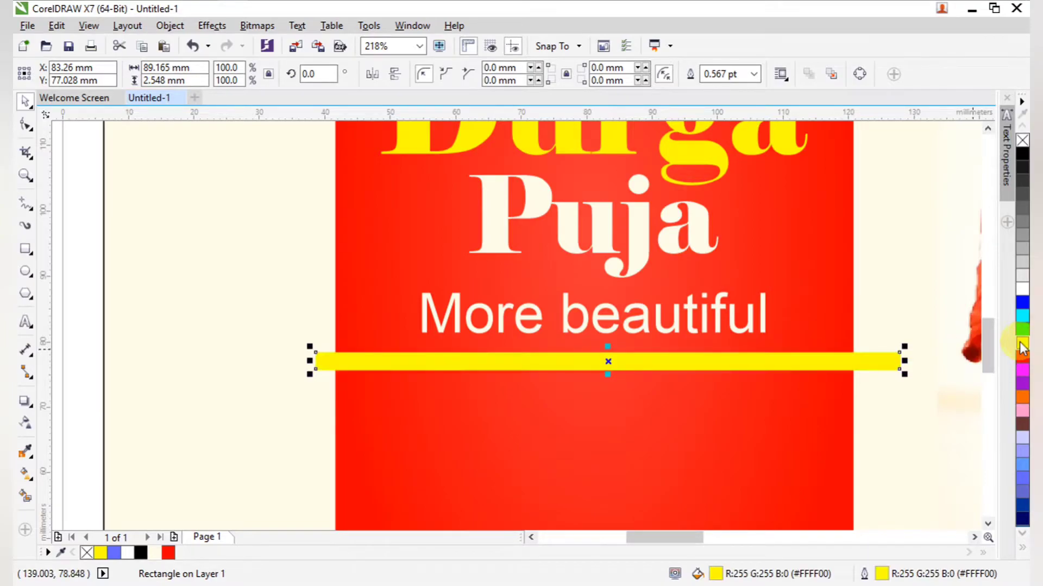
# Step: Draw a square of about 8.6 mm on the cream area beside the red panel and rotate it 45 degrees
pyautogui.click(25, 249)
pyautogui.moveTo(171, 274); pyautogui.dragTo(228, 332)
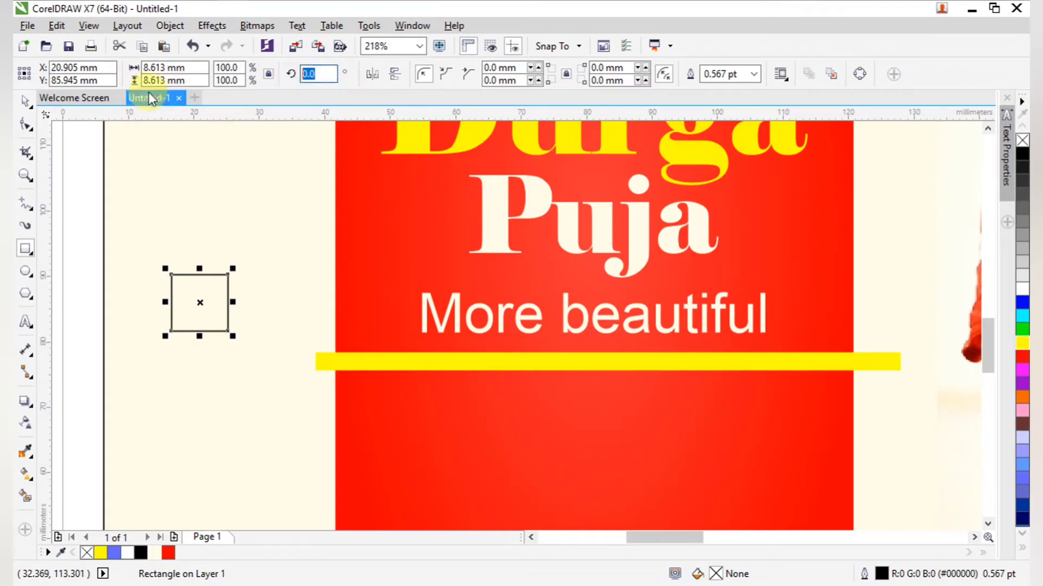
pyautogui.write('45')
pyautogui.press('Return')
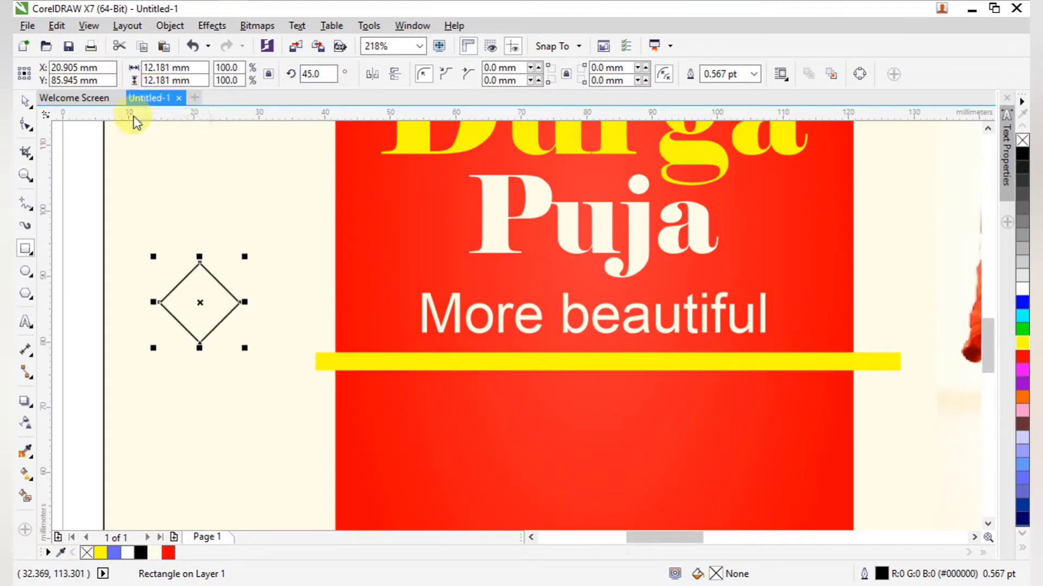
# Step: Centre the diamond horizontally and vertically on the yellow bar
pyautogui.click(25, 102)
pyautogui.click(505, 374)
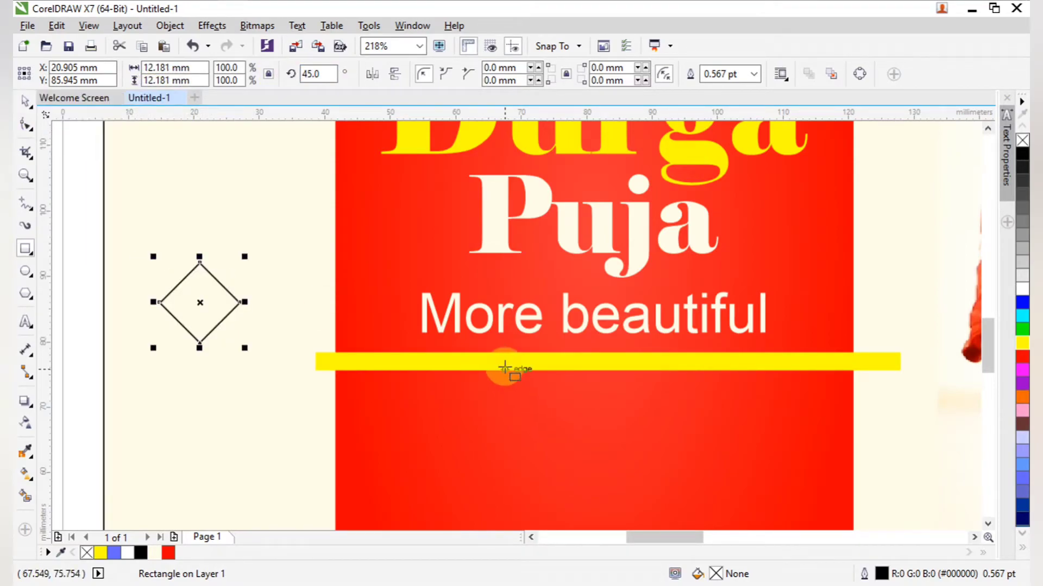
pyautogui.keyDown('shift'); pyautogui.click(396, 368); pyautogui.keyUp('shift')
pyautogui.press('e')
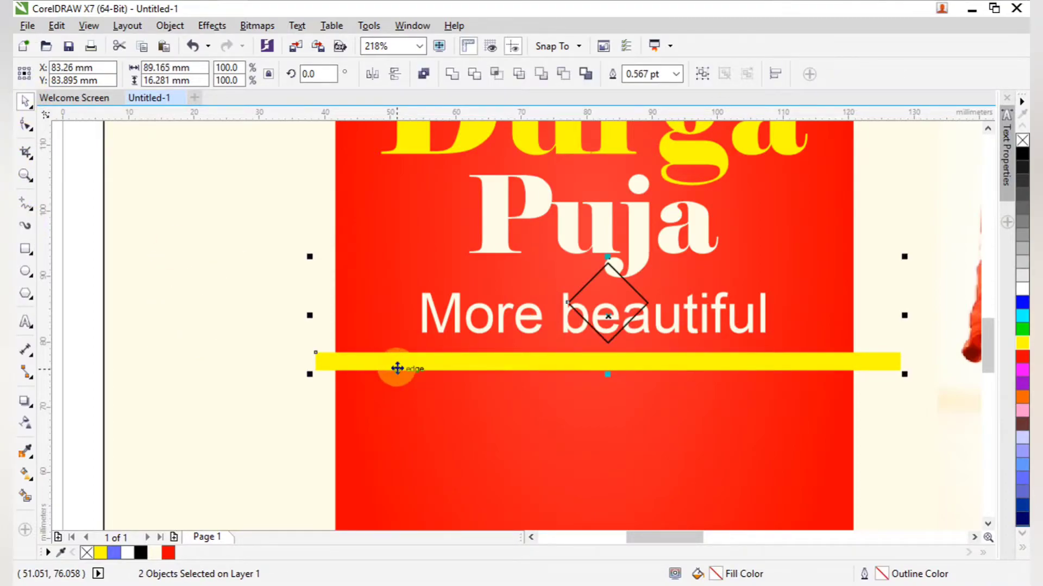
pyautogui.press('c')
pyautogui.click(68, 244)
# Step: Shrink the diamond to about 7 mm around its centre and make its fill and outline white
pyautogui.press('F2')
pyautogui.moveTo(445, 255); pyautogui.dragTo(678, 467)
pyautogui.scroll(1, 789, 387)
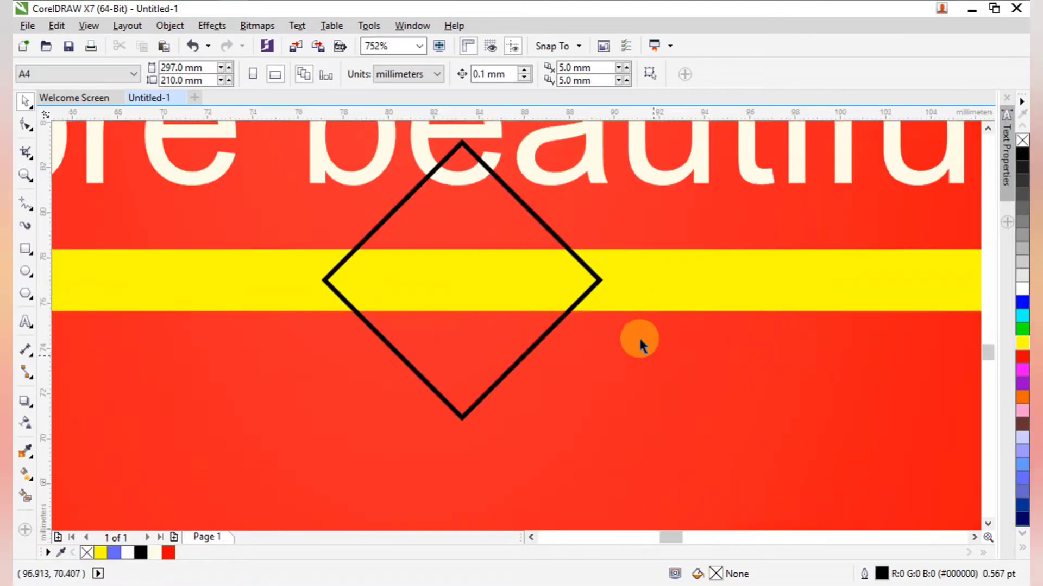
pyautogui.click(600, 286)
pyautogui.moveTo(602, 421); pyautogui.dragTo(573, 378)
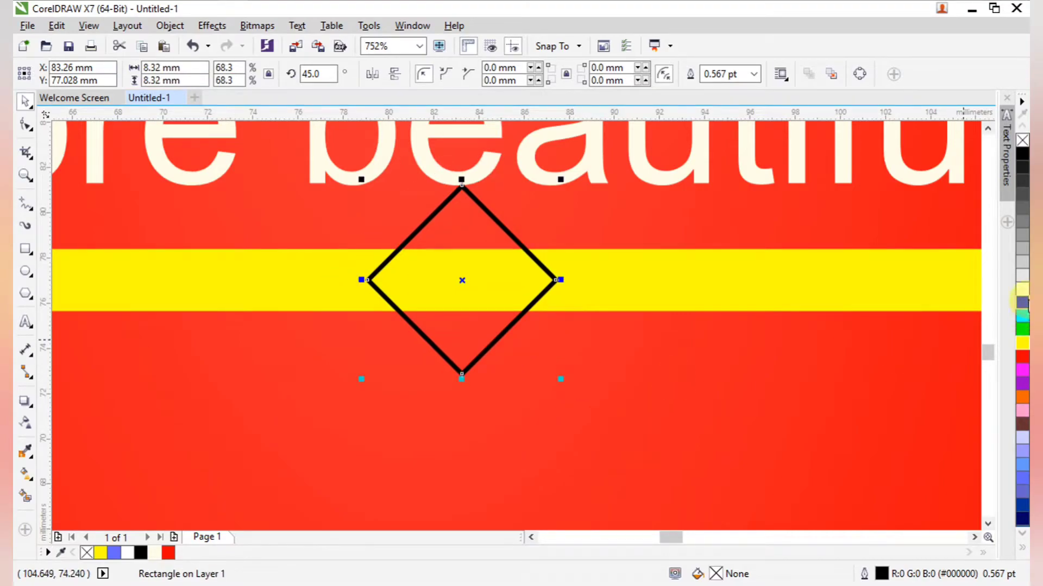
pyautogui.click(1023, 290)
pyautogui.rightClick(1023, 291)
# Step: Place copies of the white diamond on the yellow bar at both side edges of the red panel
pyautogui.moveTo(559, 376); pyautogui.dragTo(244, 314)
pyautogui.scroll(-5, 523, 352)
pyautogui.scroll(2, 461, 355)
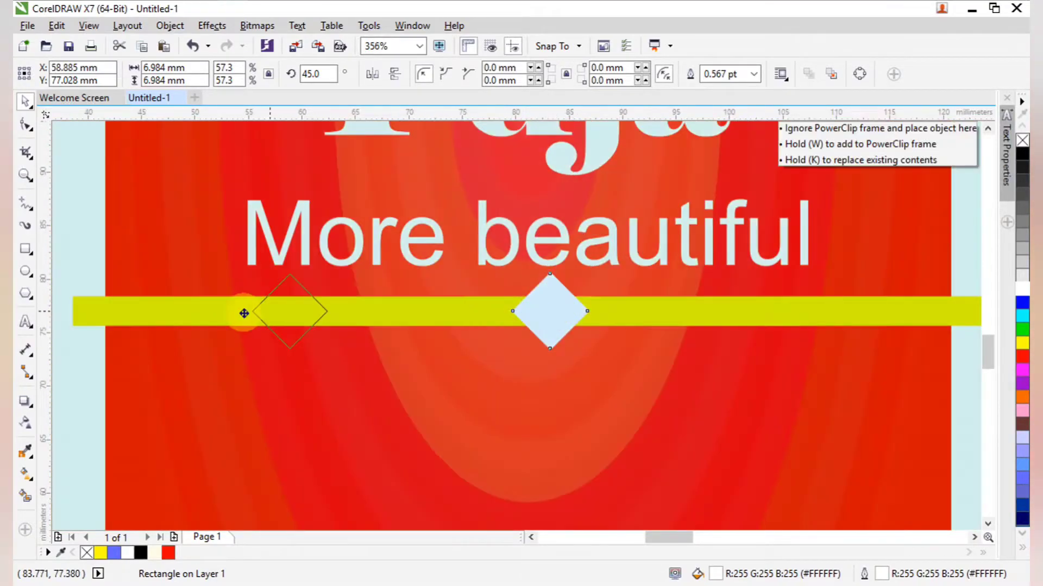
pyautogui.moveTo(103, 309); pyautogui.dragTo(949, 335)
pyautogui.scroll(-2, 909, 342)
# Step: Move the yellow bar and its three diamonds down about 3.5 mm and PowerClip them inside the red panel
pyautogui.press('F2')
pyautogui.moveTo(343, 250); pyautogui.dragTo(963, 556)
pyautogui.click(653, 457)
pyautogui.scroll(-2, 575, 430)
pyautogui.press('F2')
pyautogui.moveTo(380, 290); pyautogui.dragTo(650, 479)
pyautogui.moveTo(309, 209); pyautogui.dragTo(716, 394)
pyautogui.moveTo(147, 267); pyautogui.dragTo(823, 372)
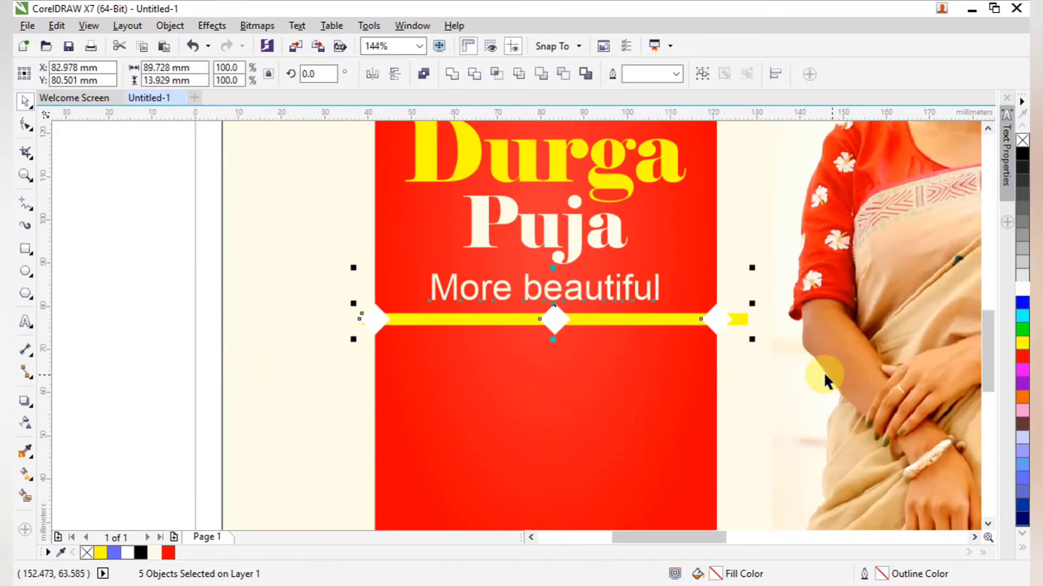
pyautogui.keyDown('shift'); pyautogui.click(449, 292); pyautogui.keyUp('shift')
pyautogui.moveTo(559, 322); pyautogui.dragTo(559, 334)
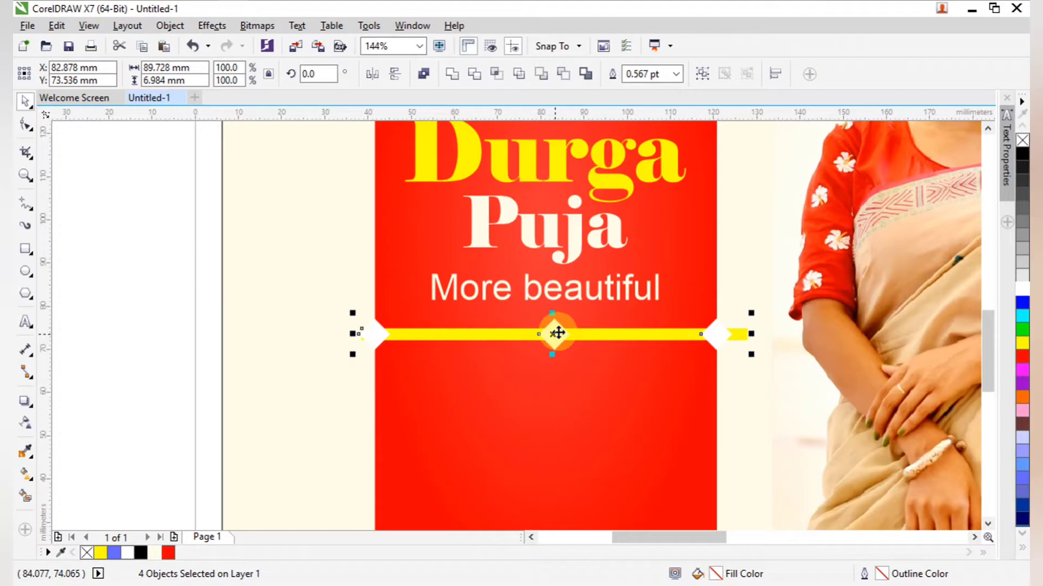
pyautogui.rightClick(558, 333)
pyautogui.click(626, 240)
pyautogui.click(530, 396)
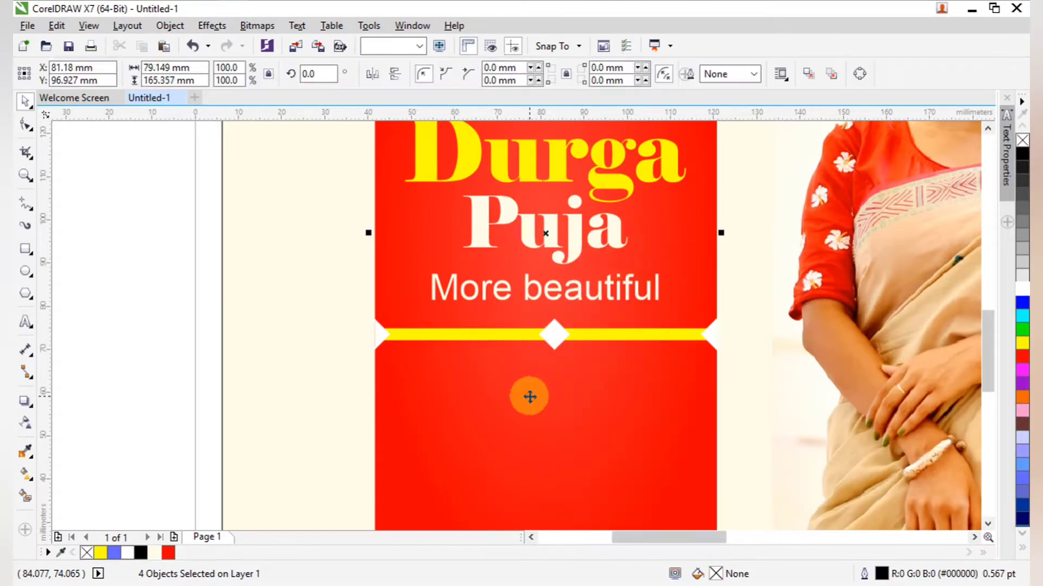
pyautogui.click(193, 327)
# Step: Move the three-line offer text from outside the page to the left edge of the banner beside the red panel
pyautogui.scroll(-2, 587, 367)
pyautogui.press('F2')
pyautogui.moveTo(420, 289); pyautogui.dragTo(1005, 520)
pyautogui.scroll(-2, 598, 298)
pyautogui.press('F2')
pyautogui.moveTo(423, 220); pyautogui.dragTo(757, 391)
pyautogui.scroll(3, 728, 367)
pyautogui.click(731, 356)
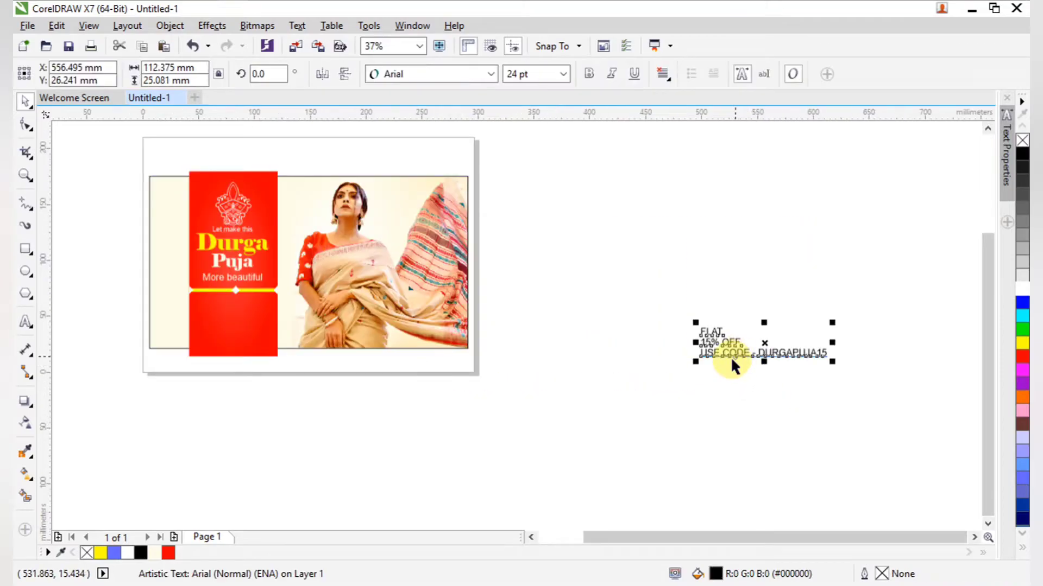
pyautogui.moveTo(740, 345); pyautogui.dragTo(145, 310)
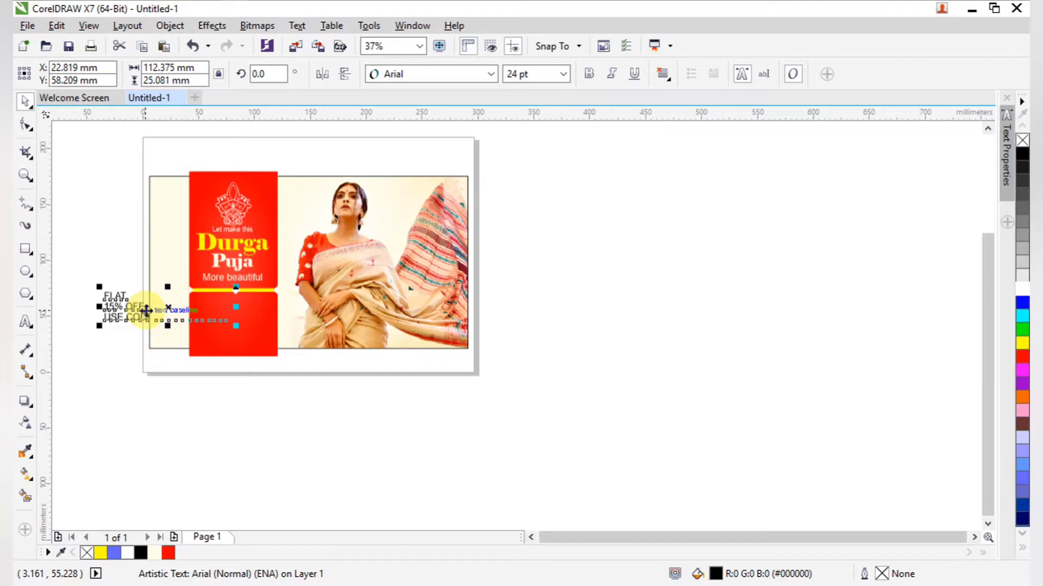
pyautogui.click(220, 415)
# Step: Bring the three-line offer text in front of the banner and the red panel
pyautogui.press('F2')
pyautogui.moveTo(75, 242)
pyautogui.mouseDown()
pyautogui.moveTo(150, 334)
pyautogui.moveTo(333, 374)
pyautogui.mouseUp()
pyautogui.click(260, 300)
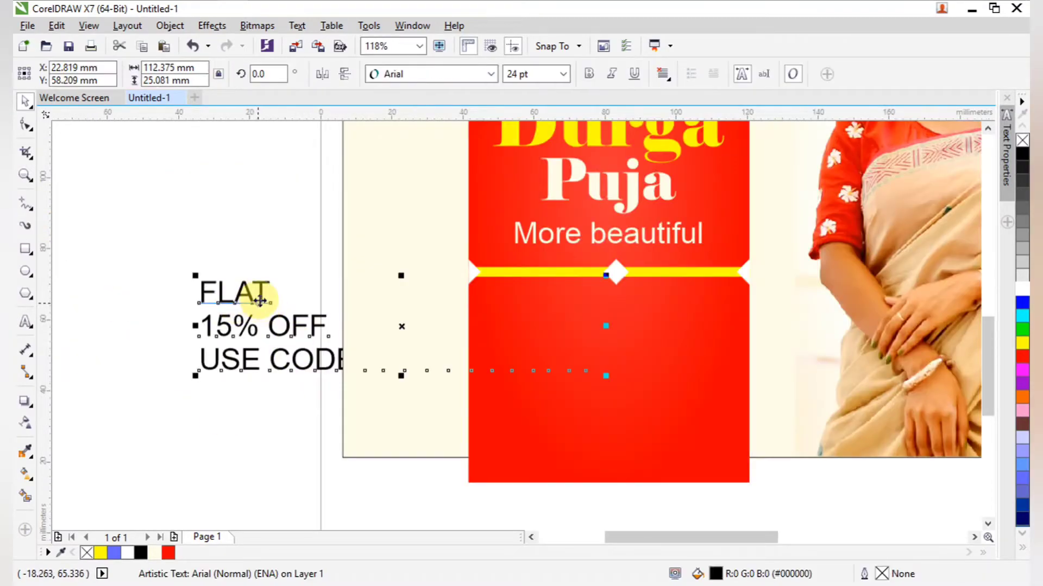
pyautogui.hotkey('shift', 'pageup')
pyautogui.click(312, 207)
pyautogui.click(265, 301)
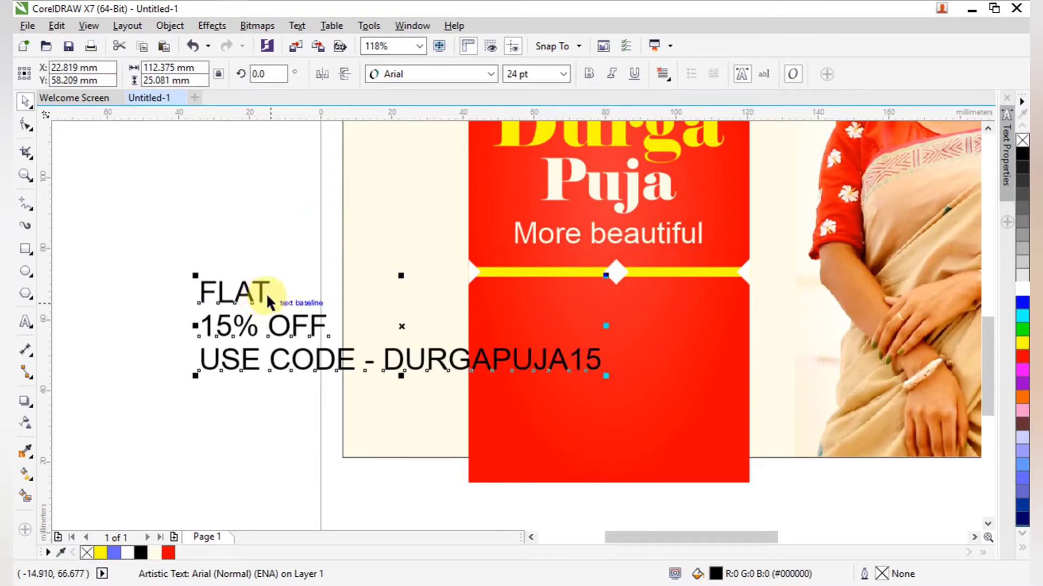
# Step: Break the offer text into separate lines, moving the code line lower and "FLAT" onto the red panel below the bar
pyautogui.press('Escape')
pyautogui.click(306, 408)
pyautogui.moveTo(305, 408); pyautogui.dragTo(337, 393)
pyautogui.hotkey('ctrl', 'z')
pyautogui.click(269, 377)
pyautogui.click(285, 362)
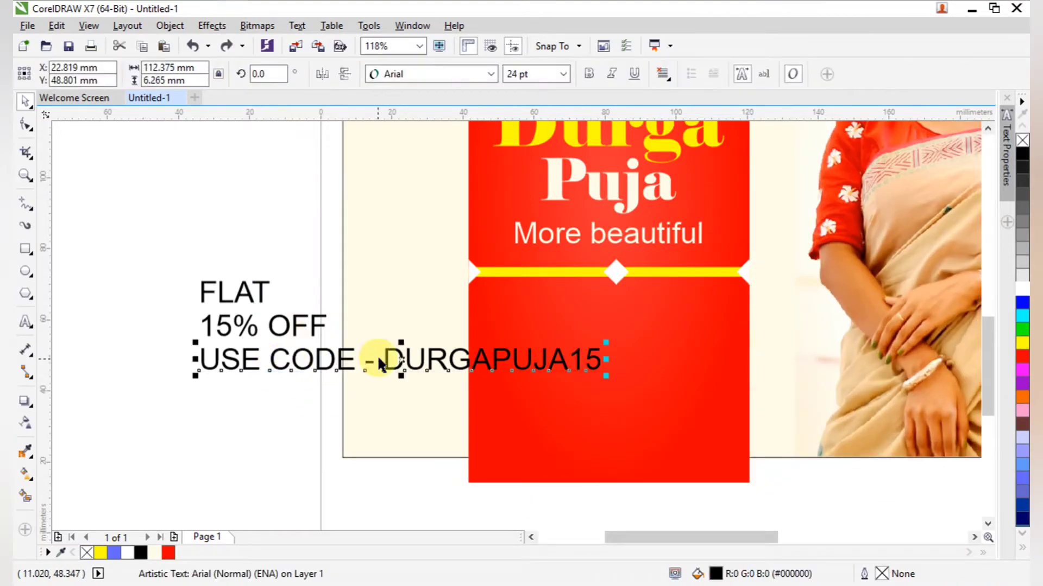
pyautogui.moveTo(405, 359); pyautogui.dragTo(194, 430)
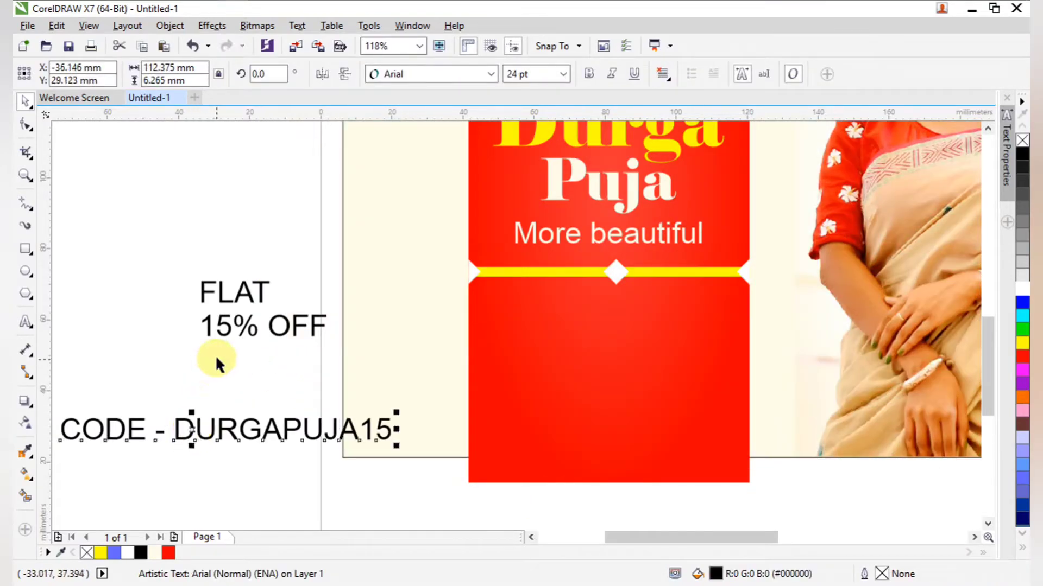
pyautogui.press('Escape')
pyautogui.click(217, 299)
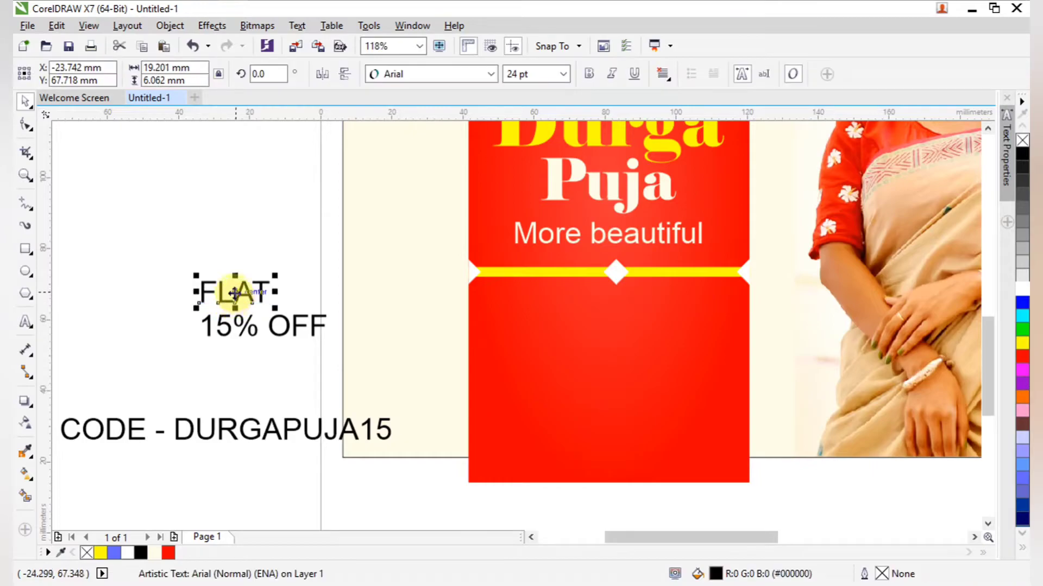
pyautogui.moveTo(234, 292); pyautogui.dragTo(612, 328)
# Step: Take the bar and three diamonds out of the red panel's PowerClip and group them on the page
pyautogui.doubleClick(600, 276)
pyautogui.moveTo(260, 223); pyautogui.dragTo(851, 313)
pyautogui.click(703, 425)
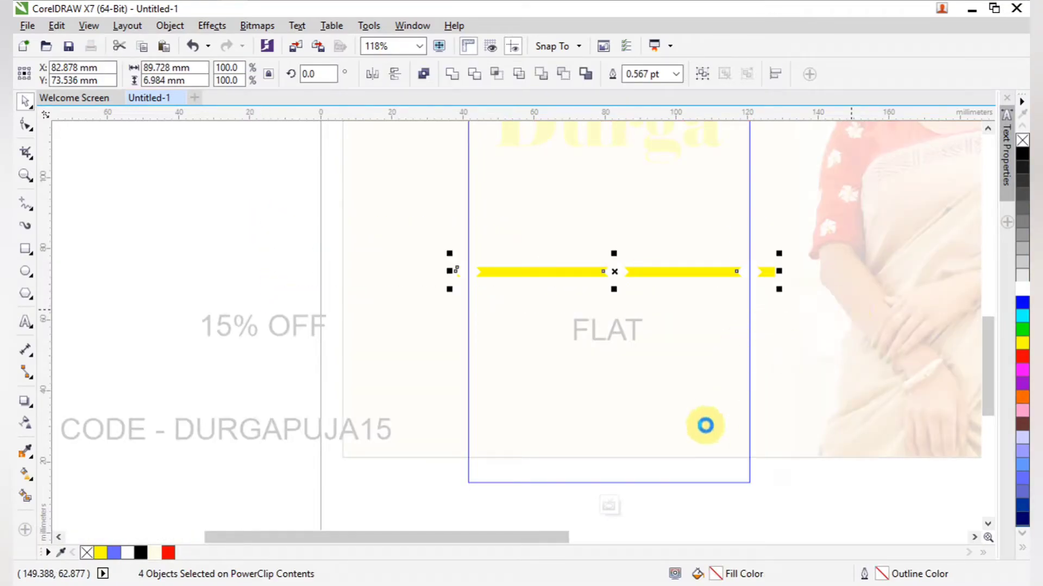
pyautogui.keyDown('ctrl'); pyautogui.click(282, 242); pyautogui.keyUp('ctrl')
pyautogui.hotkey('ctrl', 'v')
pyautogui.hotkey('ctrl', 'g')
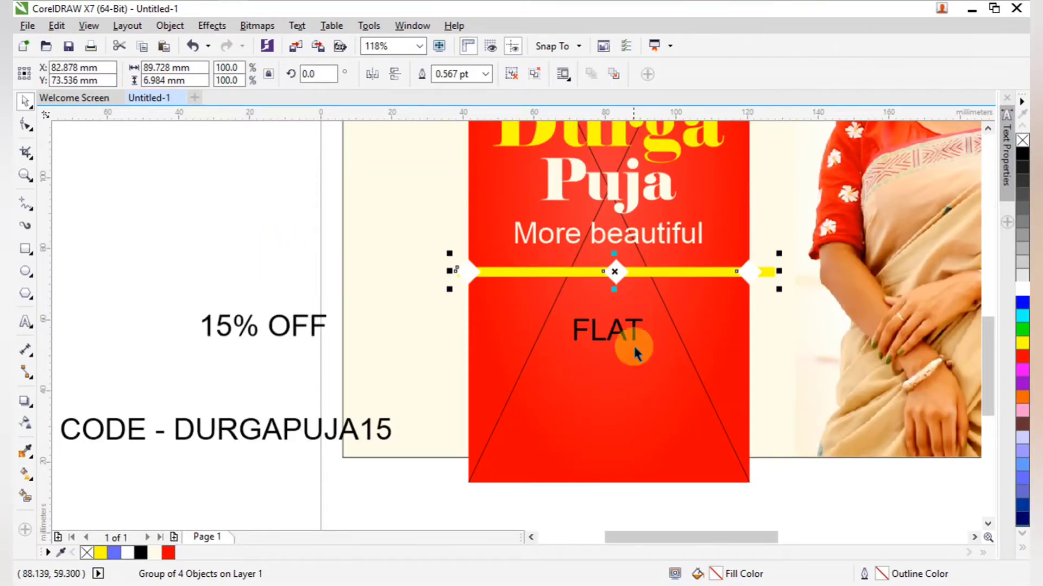
# Step: Centre the bar-and-diamonds group horizontally on the red panel
pyautogui.keyDown('shift'); pyautogui.click(637, 404); pyautogui.keyUp('shift')
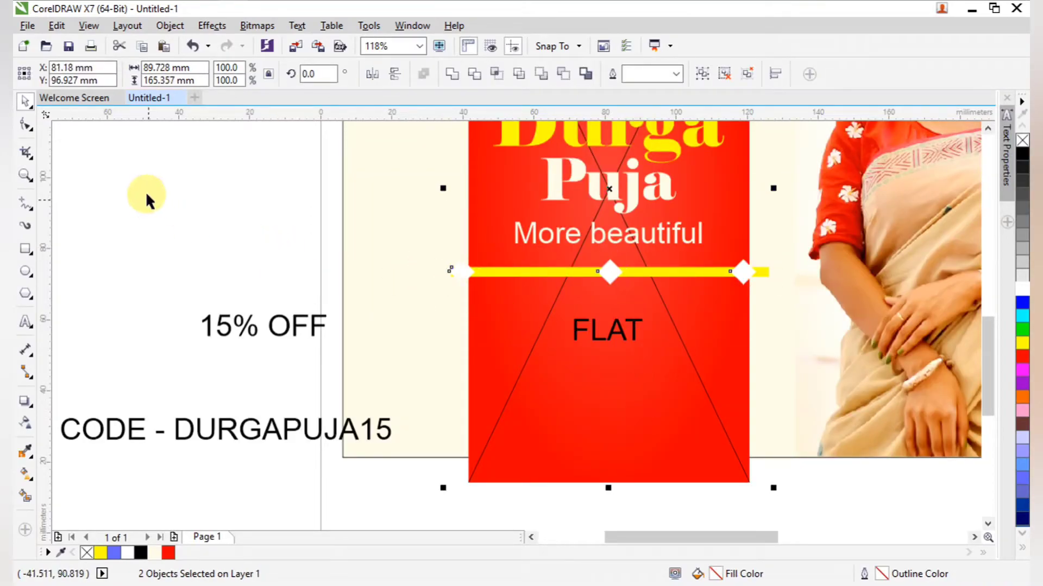
pyautogui.click(186, 174)
pyautogui.click(530, 270)
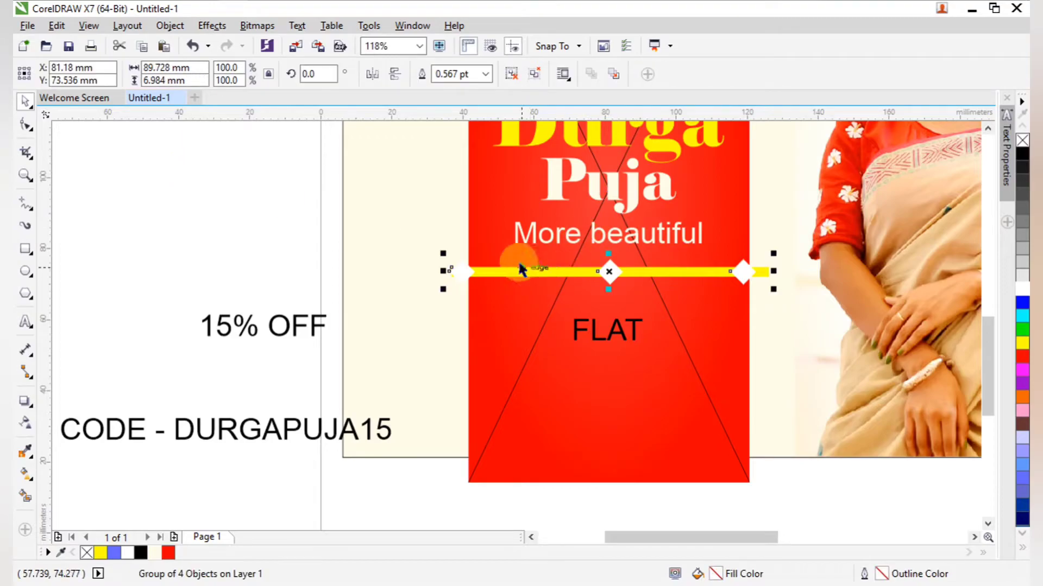
# Step: Ungroup the bar and diamonds and shift the two outer diamonds so they centre on the panel's side edges
pyautogui.hotkey('ctrl', 'u')
pyautogui.press('F2')
pyautogui.moveTo(397, 223); pyautogui.dragTo(858, 318)
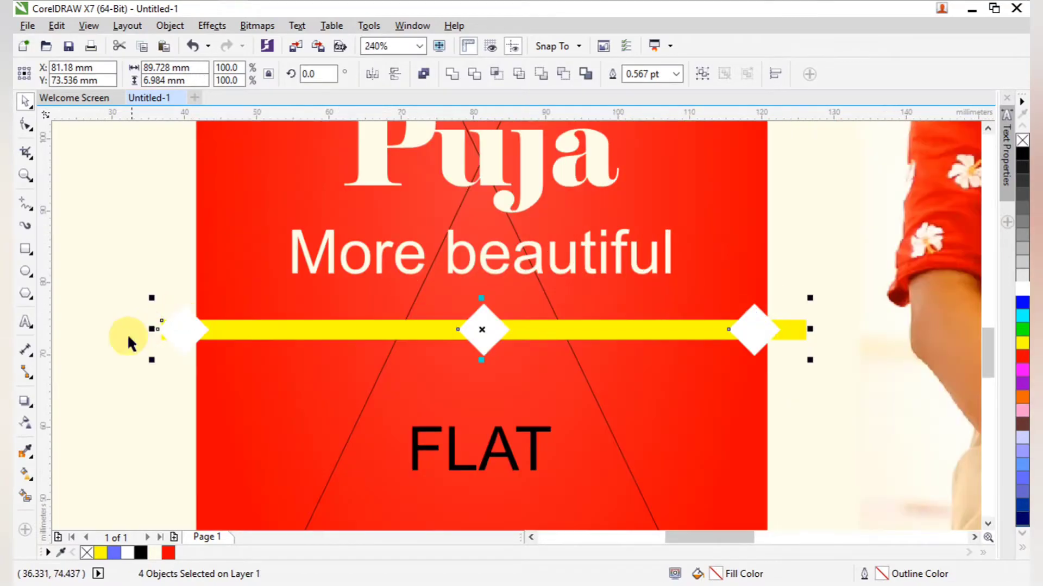
pyautogui.click(168, 266)
pyautogui.click(193, 335)
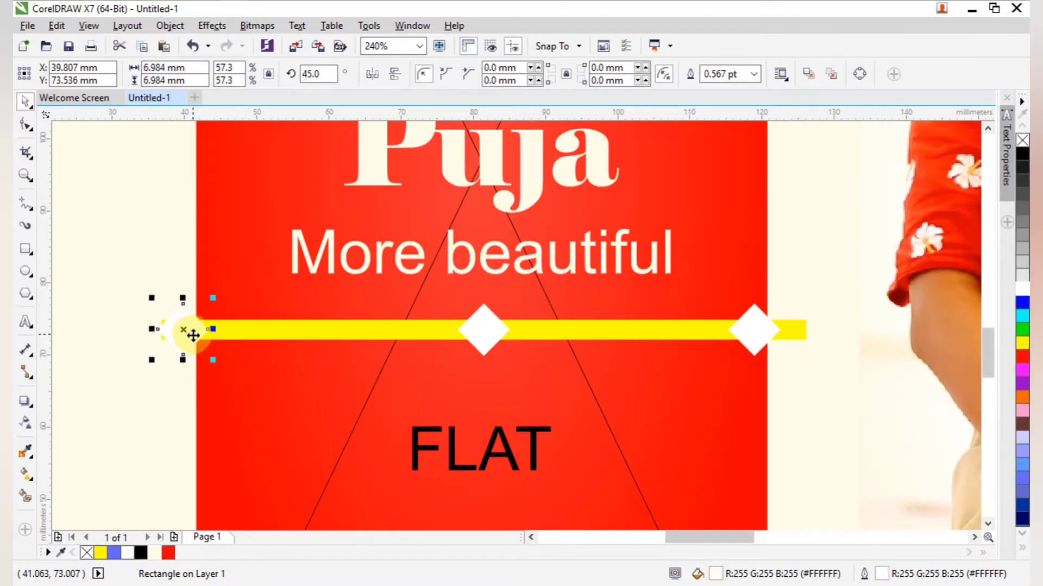
pyautogui.moveTo(194, 335); pyautogui.dragTo(207, 336)
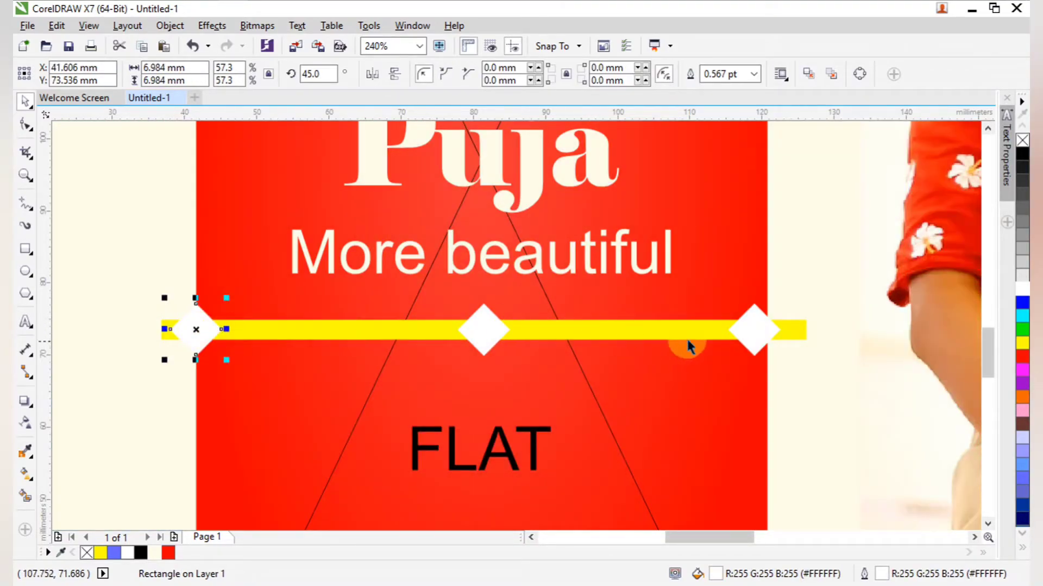
pyautogui.click(763, 332)
pyautogui.moveTo(757, 332); pyautogui.dragTo(766, 333)
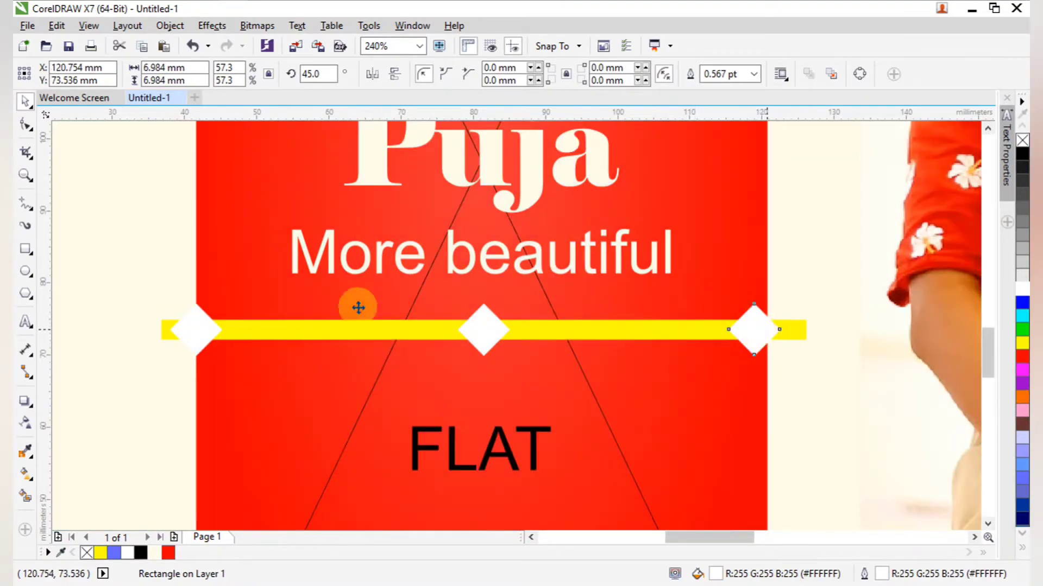
# Step: Group the yellow bar with its diamonds and PowerClip the group inside the red panel
pyautogui.scroll(-2, 305, 303)
pyautogui.moveTo(84, 272); pyautogui.dragTo(510, 338)
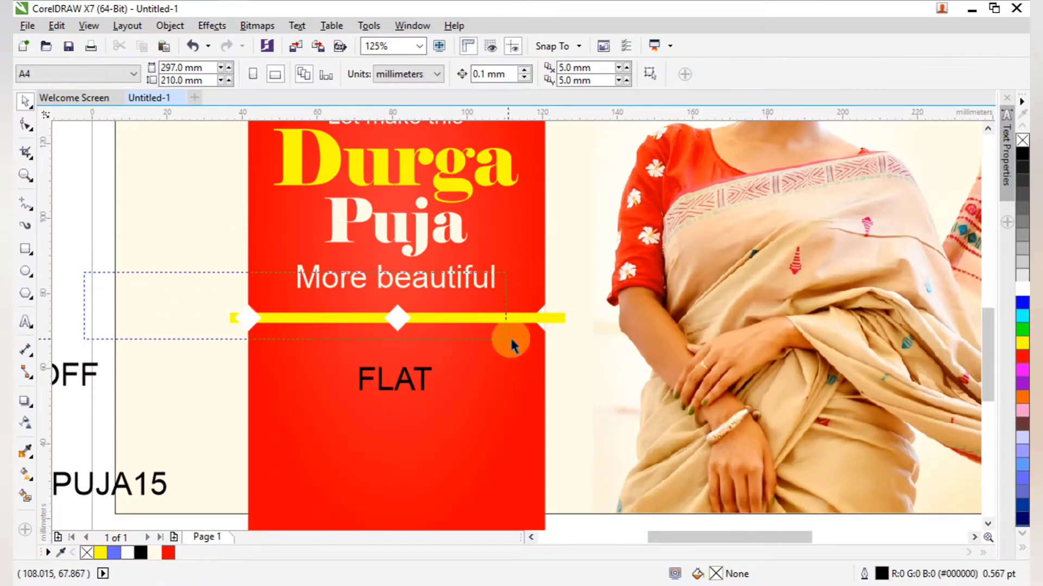
pyautogui.moveTo(615, 361); pyautogui.dragTo(615, 361)
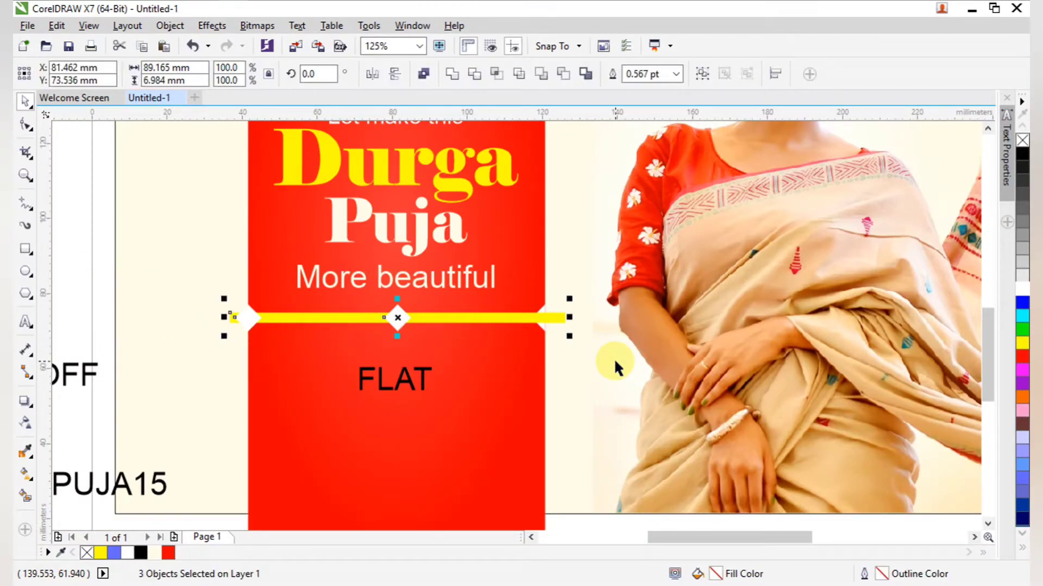
pyautogui.hotkey('ctrl', 'g')
pyautogui.rightClick(530, 318)
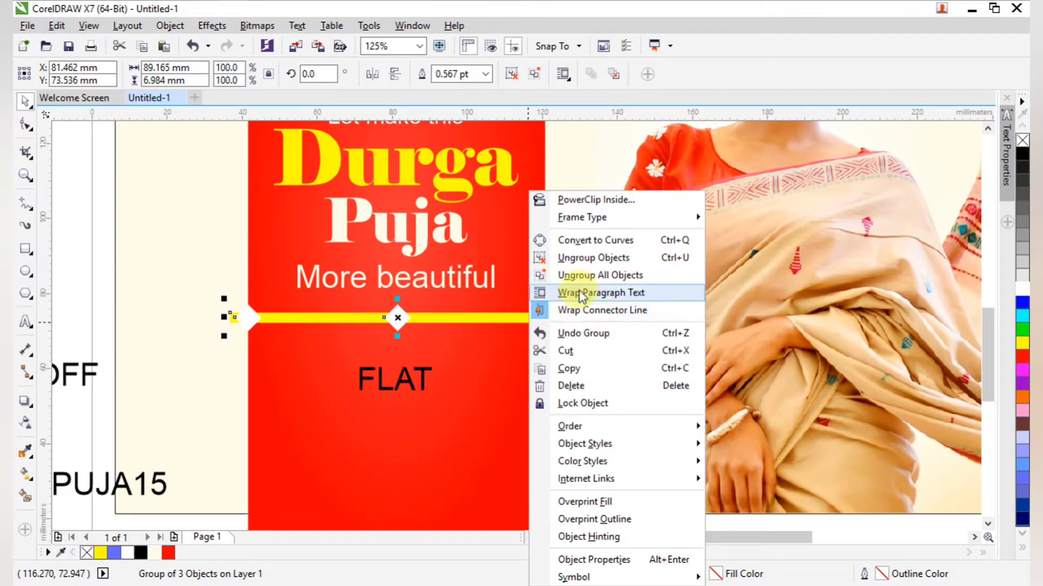
pyautogui.click(581, 201)
pyautogui.click(528, 343)
pyautogui.doubleClick(529, 319)
pyautogui.click(529, 319)
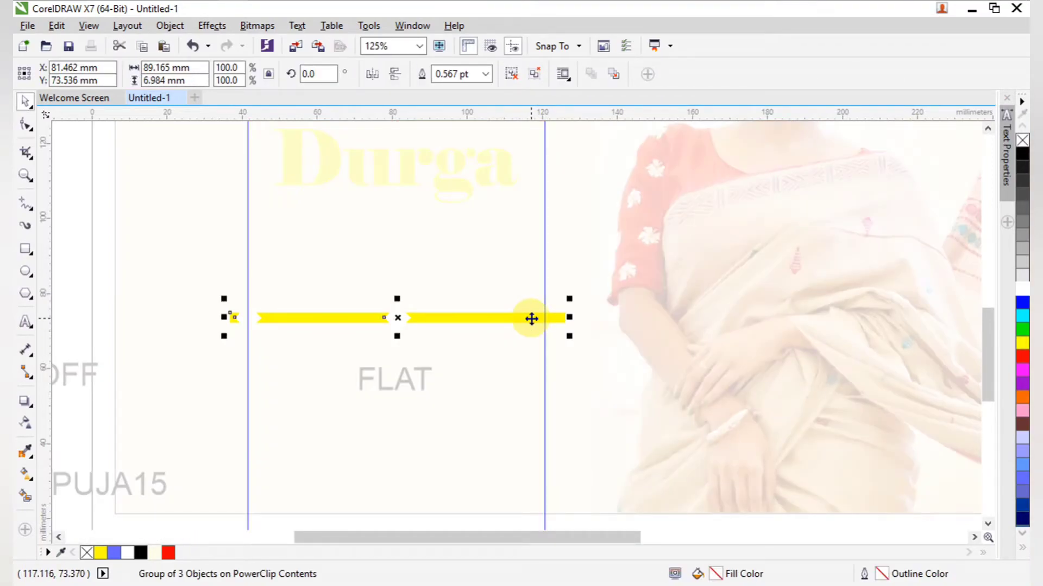
pyautogui.keyDown('ctrl'); pyautogui.click(100, 254); pyautogui.keyUp('ctrl')
pyautogui.click(140, 279)
# Step: Fill "FLAT" with the cream document colour, make it bold and move it up closer to the yellow bar
pyautogui.press('F2')
pyautogui.moveTo(143, 251); pyautogui.dragTo(570, 414)
pyautogui.moveTo(110, 233); pyautogui.dragTo(972, 490)
pyautogui.click(596, 315)
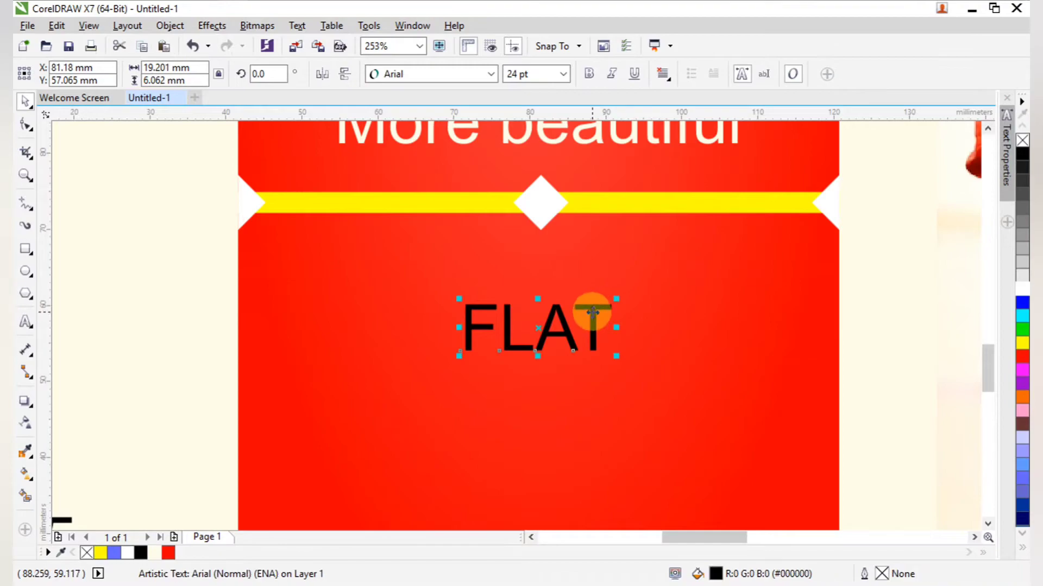
pyautogui.click(155, 553)
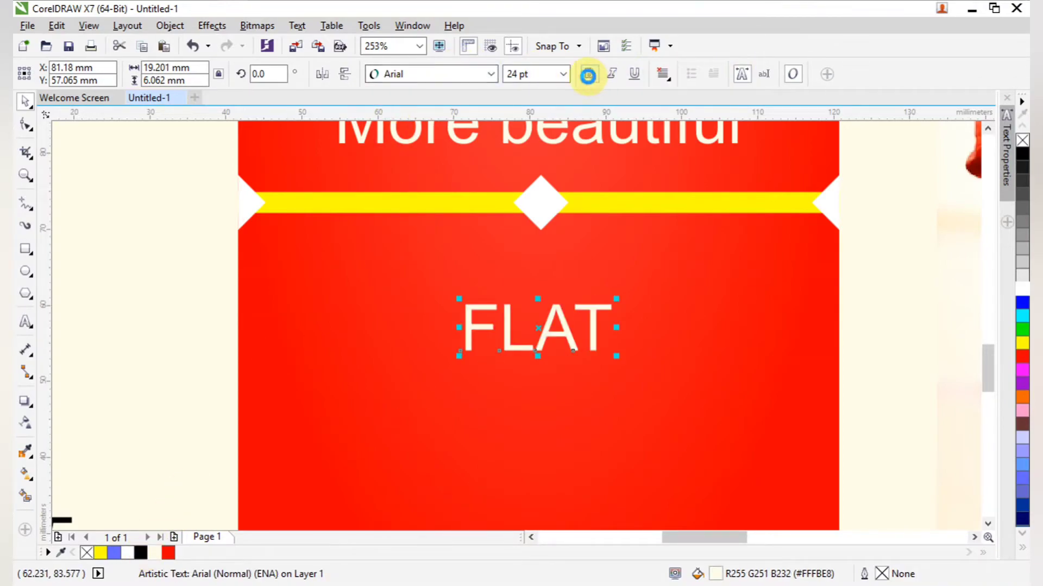
pyautogui.click(587, 75)
pyautogui.moveTo(545, 333); pyautogui.dragTo(546, 299)
# Step: Move the "15% OFF" text onto the red panel below "FLAT"
pyautogui.scroll(-3, 529, 297)
pyautogui.press('F2')
pyautogui.moveTo(296, 247); pyautogui.dragTo(725, 386)
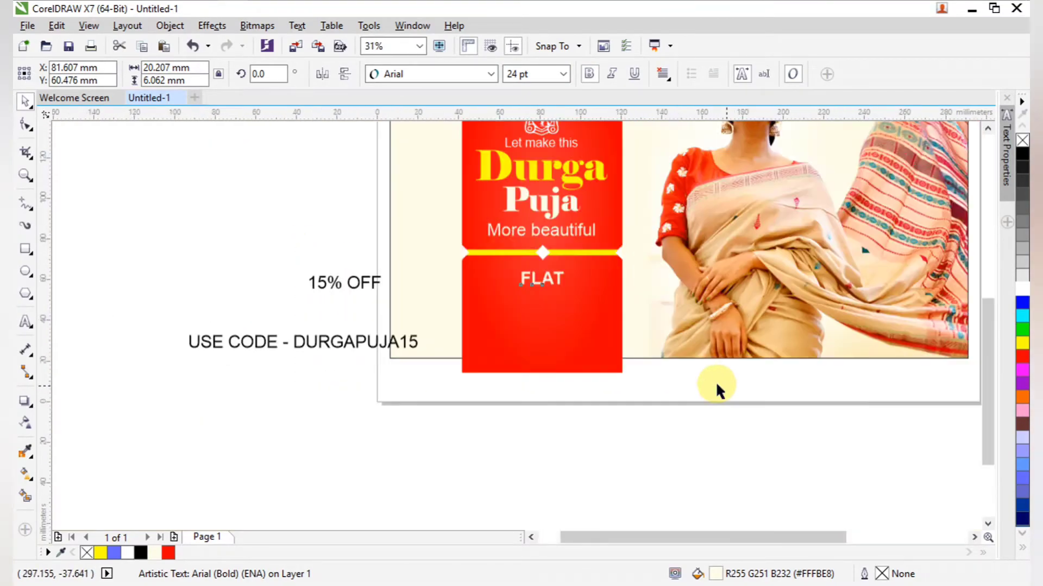
pyautogui.click(299, 228)
pyautogui.press('F2')
pyautogui.moveTo(299, 228); pyautogui.dragTo(605, 358)
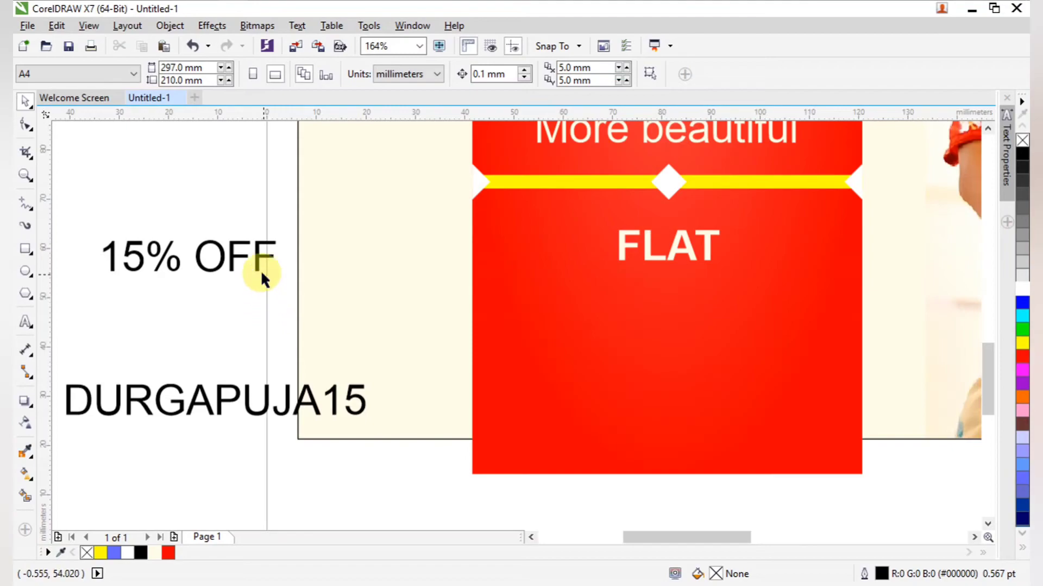
pyautogui.click(262, 274)
pyautogui.moveTo(196, 258); pyautogui.dragTo(701, 324)
# Step: Split the "15% OFF" text into two lines so that "OFF" sits below "15%"
pyautogui.doubleClick(615, 325)
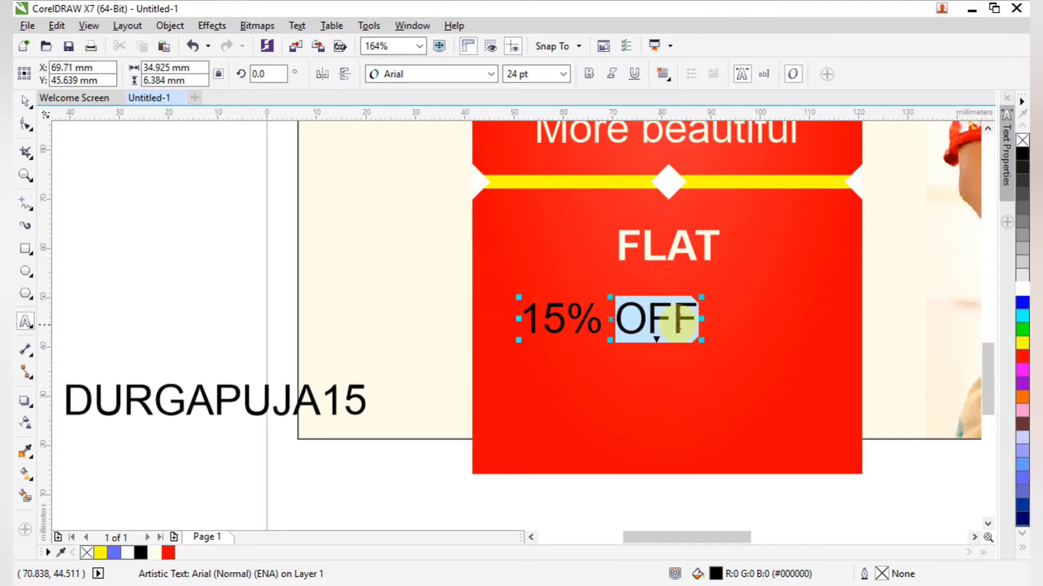
pyautogui.click(616, 326)
pyautogui.press('Return')
pyautogui.click(23, 104)
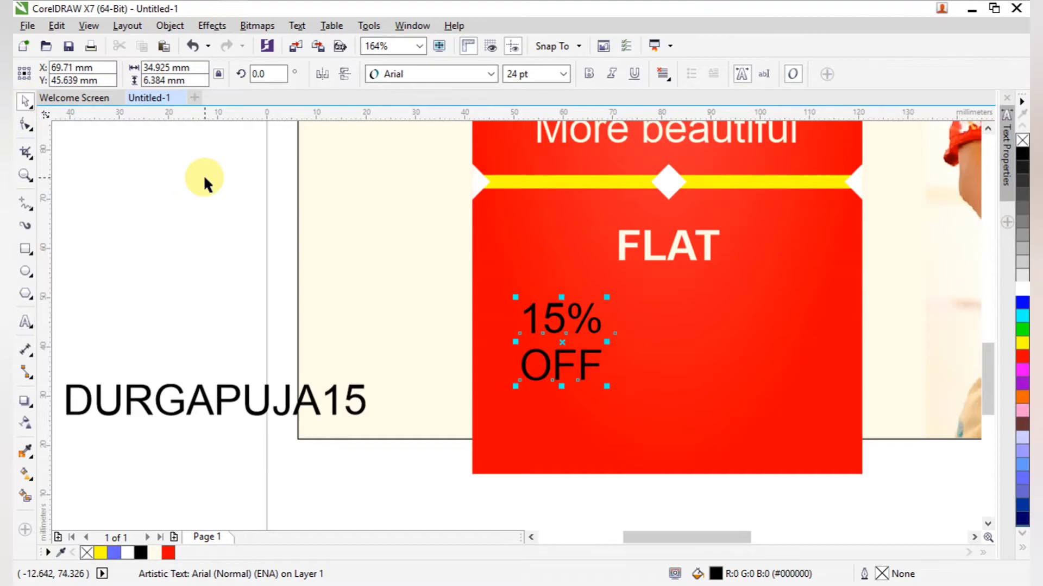
# Step: Break the two-line text apart into separate objects and move "OFF" to the red panel's right edge
pyautogui.moveTo(444, 251); pyautogui.dragTo(805, 445)
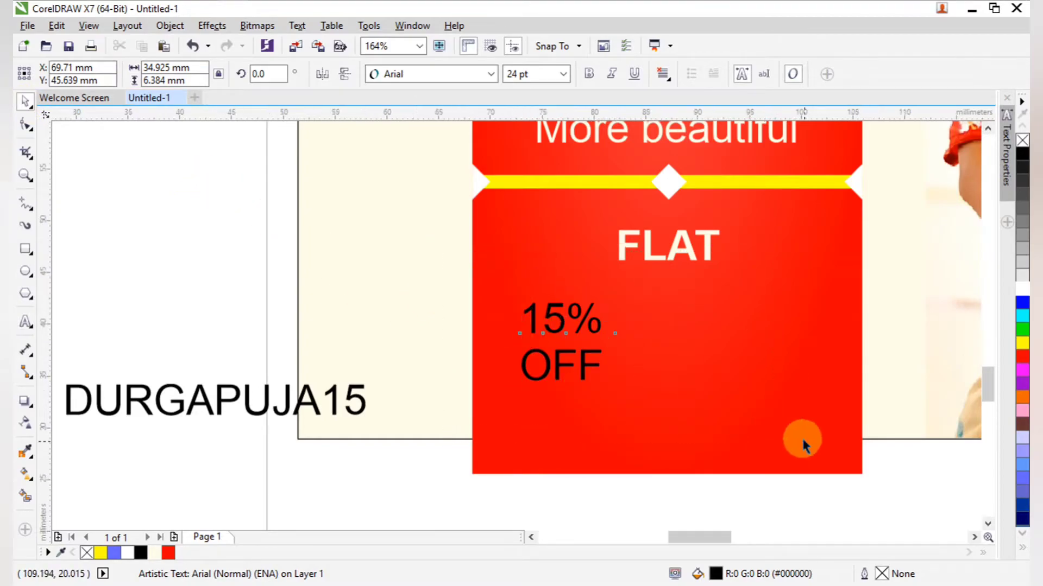
pyautogui.scroll(-1, 686, 424)
pyautogui.click(625, 418)
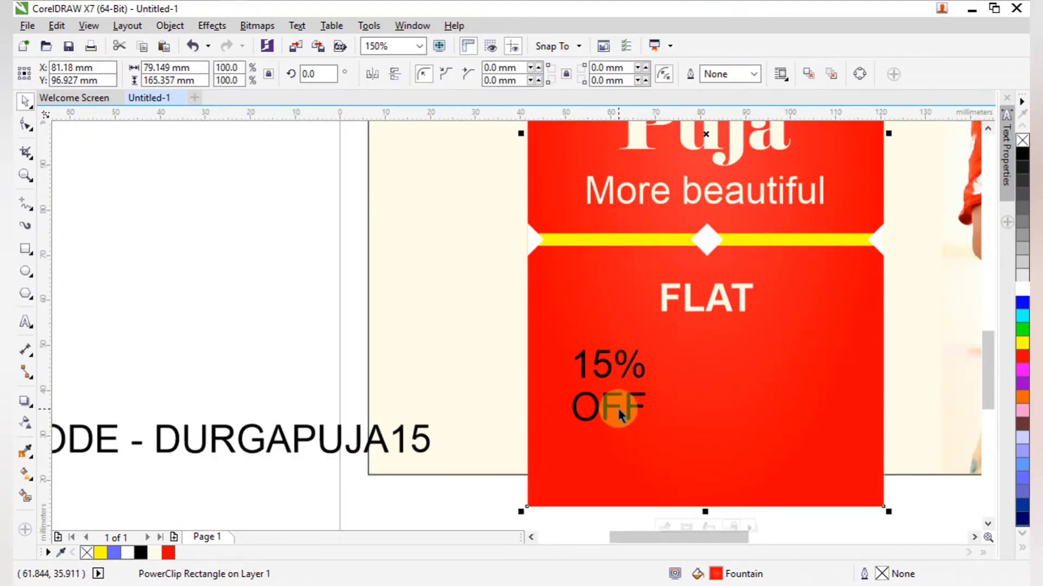
pyautogui.moveTo(486, 360); pyautogui.dragTo(666, 437)
pyautogui.hotkey('ctrl', 'z')
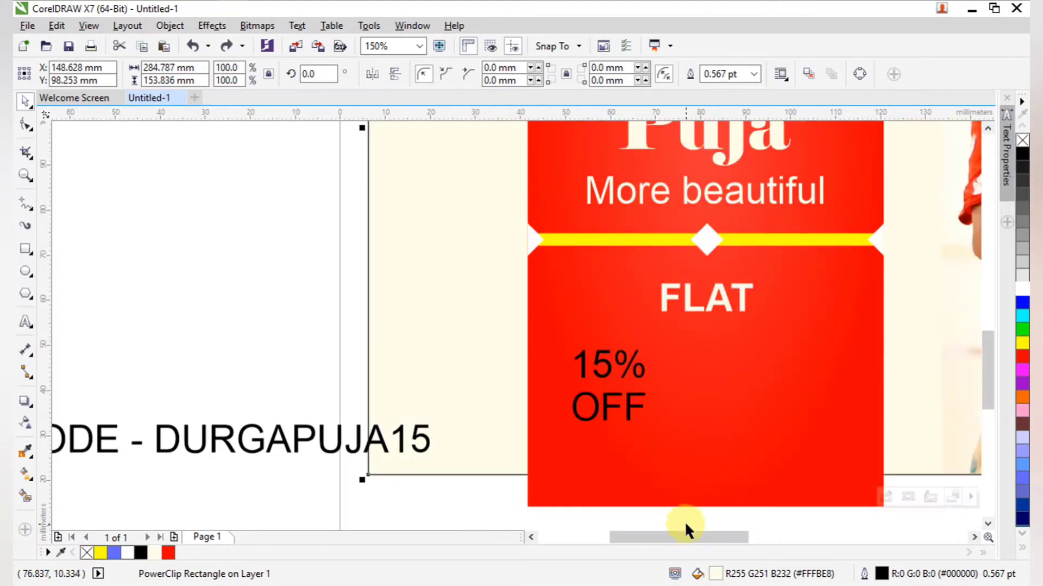
pyautogui.moveTo(684, 512); pyautogui.dragTo(563, 380)
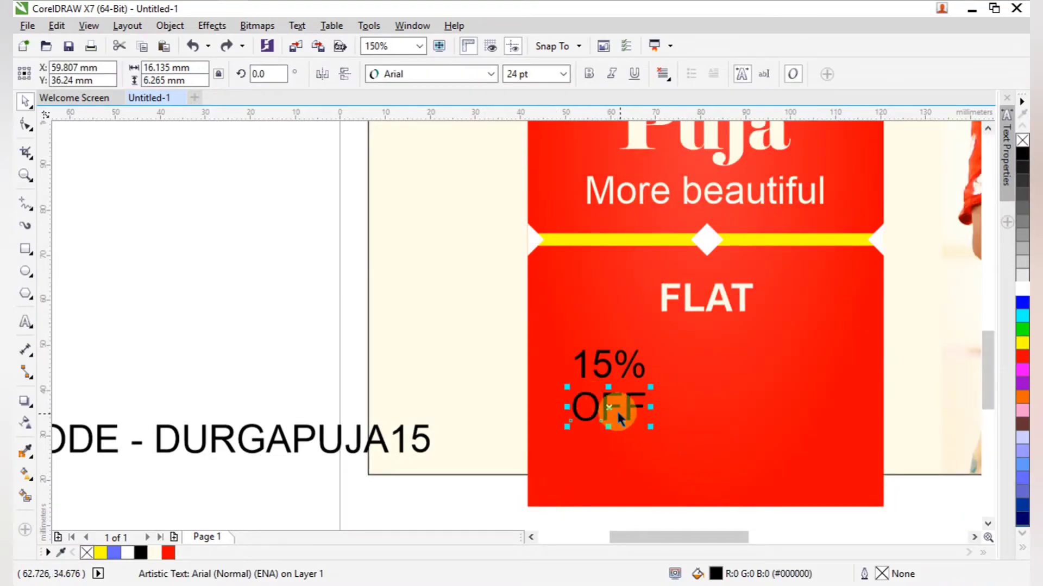
pyautogui.moveTo(614, 415); pyautogui.dragTo(845, 419)
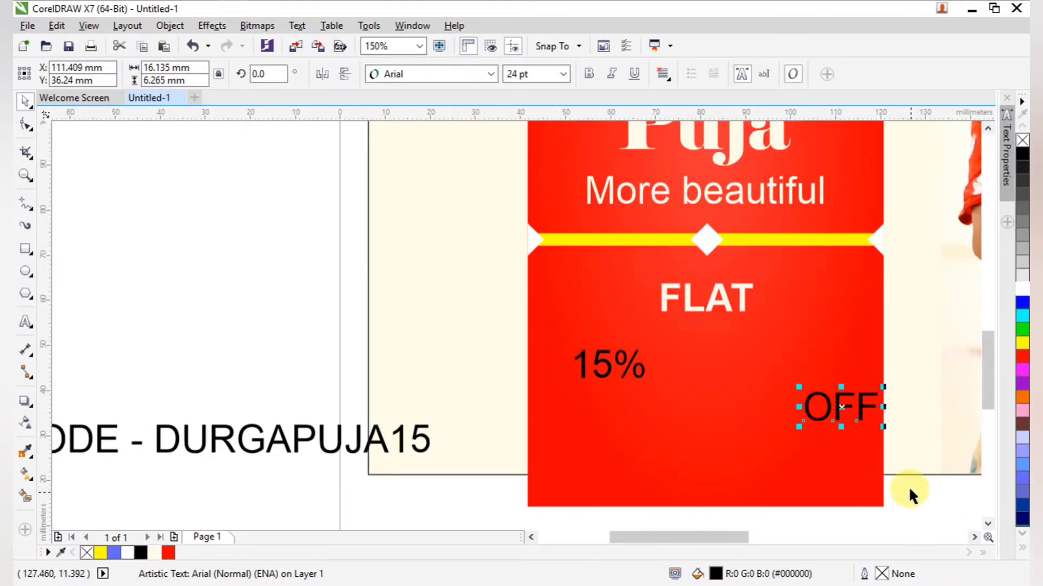
# Step: Enlarge "15%" to about 58.7 pt and set its font to Arial Black
pyautogui.press('Escape')
pyautogui.click(638, 389)
pyautogui.moveTo(650, 383); pyautogui.dragTo(702, 426)
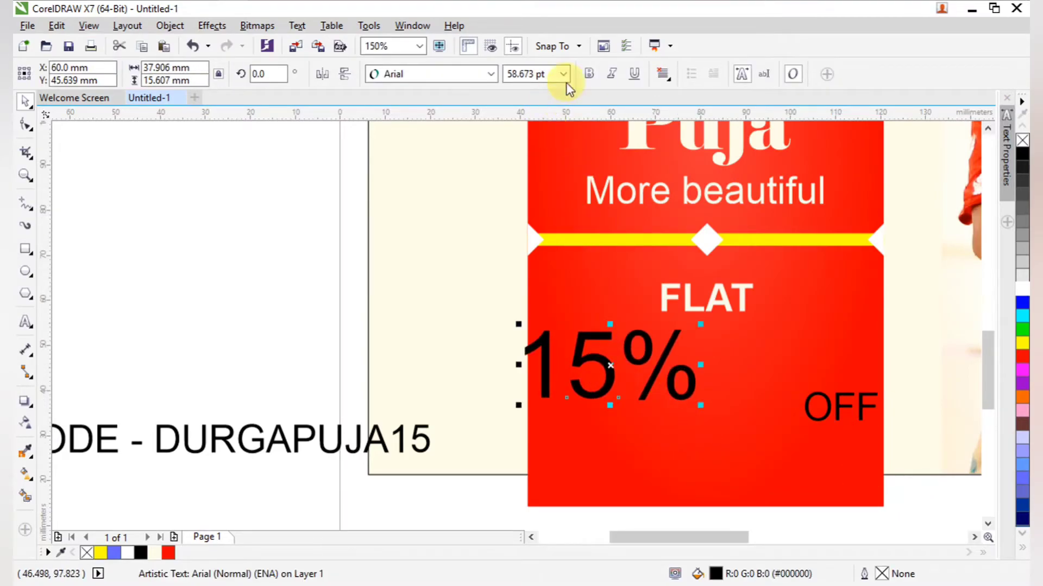
pyautogui.click(588, 73)
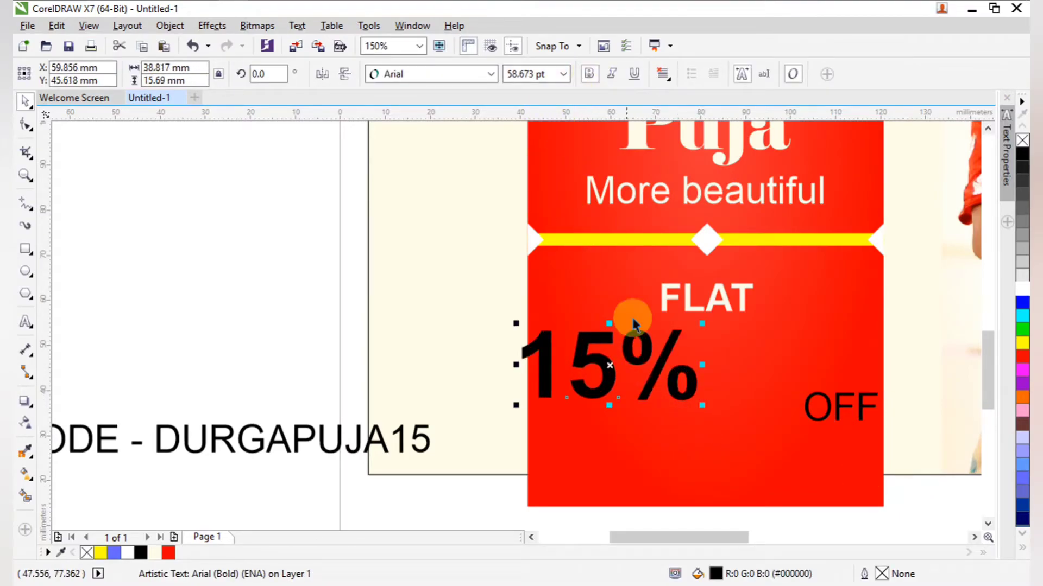
pyautogui.click(482, 77)
pyautogui.moveTo(465, 97)
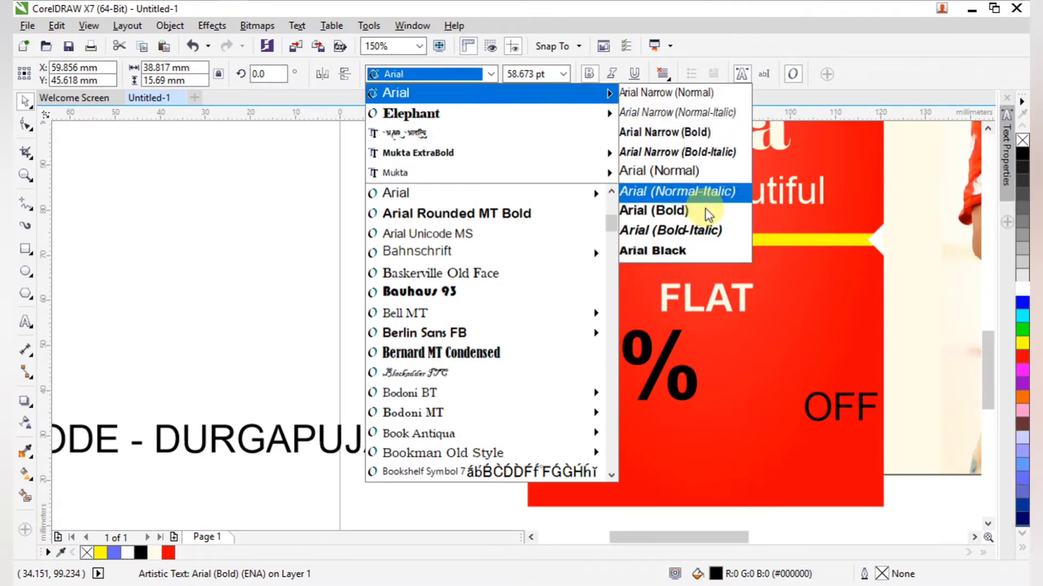
pyautogui.click(676, 246)
# Step: Position "15%" below "FLAT", slightly left of the panel's centre, and fill it with yellow
pyautogui.moveTo(629, 396); pyautogui.dragTo(656, 372)
pyautogui.keyDown('shift'); pyautogui.click(614, 292); pyautogui.keyUp('shift')
pyautogui.press('c')
pyautogui.click(323, 304)
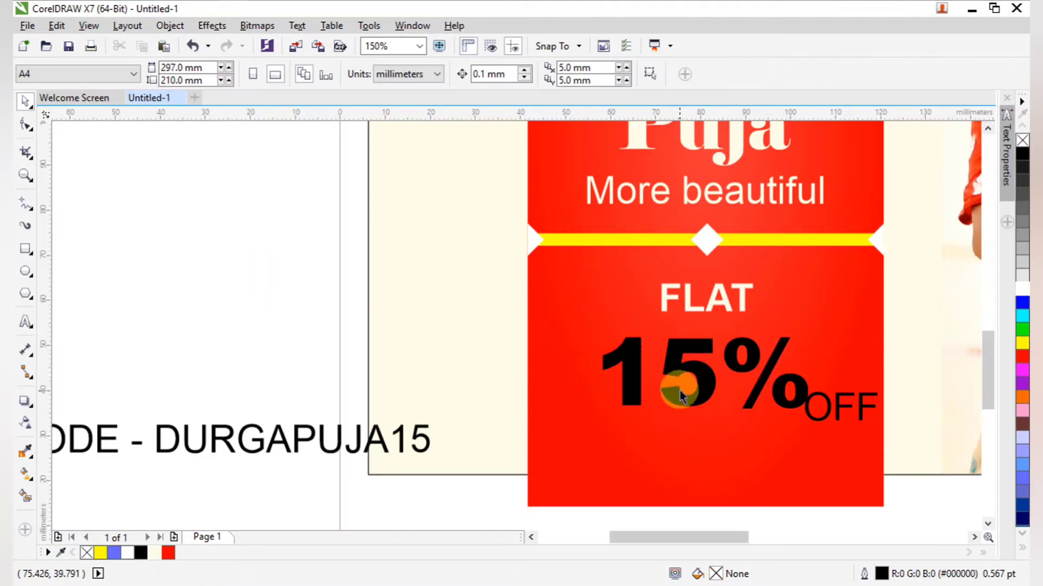
pyautogui.moveTo(695, 400); pyautogui.dragTo(662, 389)
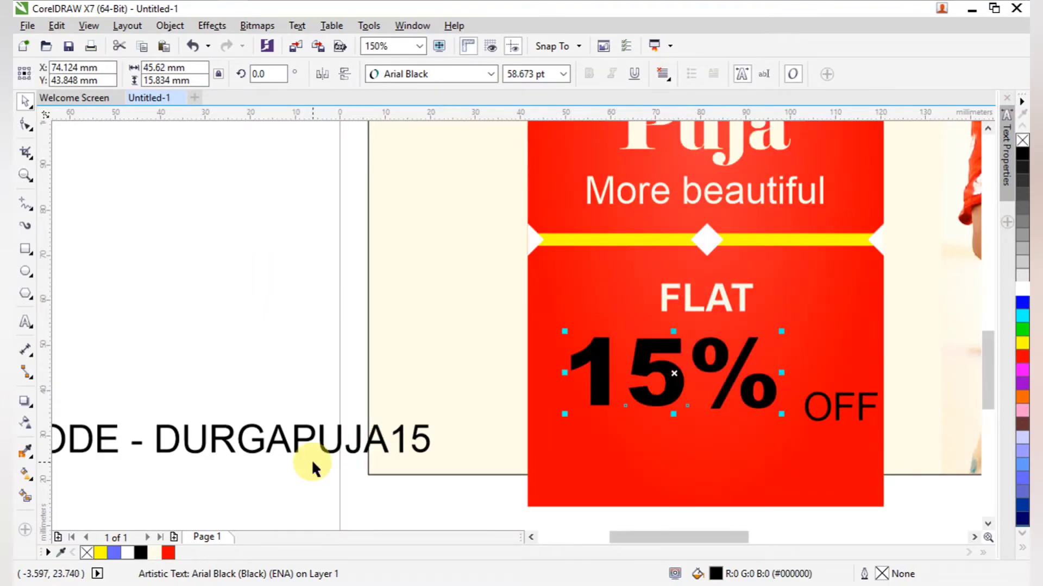
pyautogui.click(101, 553)
pyautogui.click(233, 337)
# Step: Move "OFF" next to the lower end of "15%", make it bold and fill it with white
pyautogui.click(839, 409)
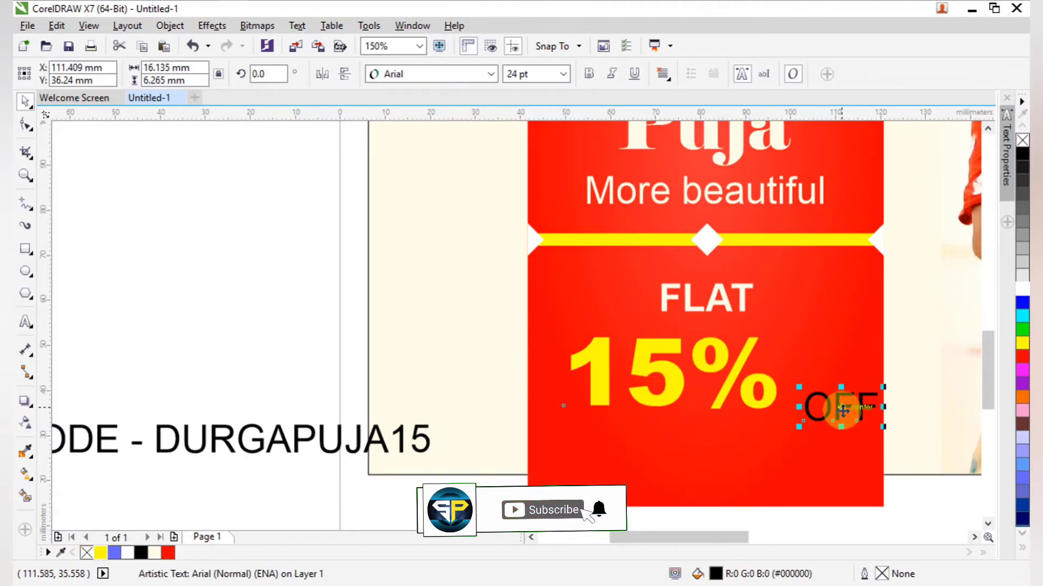
pyautogui.moveTo(841, 408); pyautogui.dragTo(821, 394)
pyautogui.click(591, 78)
pyautogui.keyDown('shift'); pyautogui.click(748, 399); pyautogui.keyUp('shift')
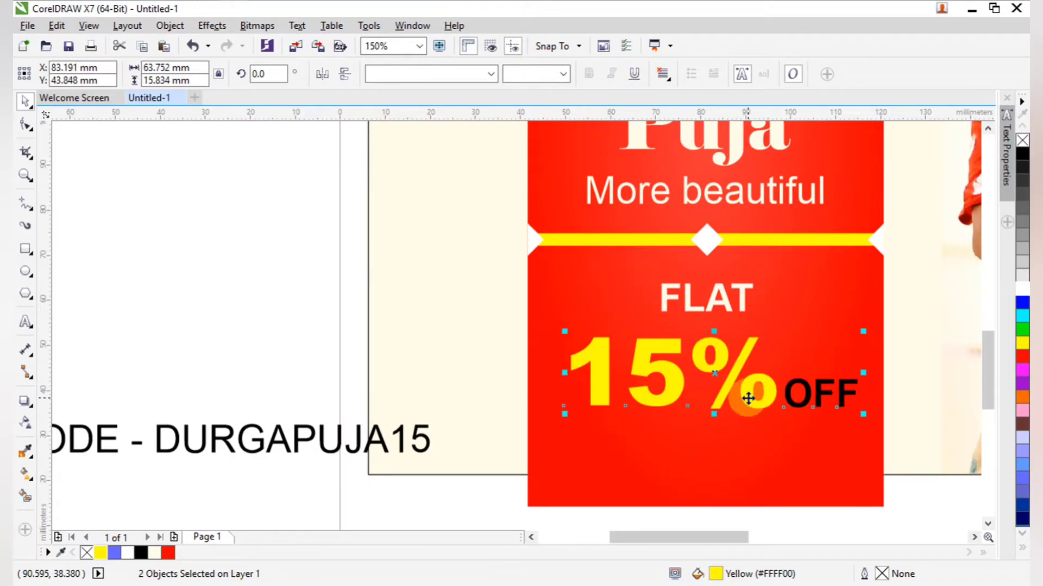
pyautogui.click(923, 495)
pyautogui.click(845, 397)
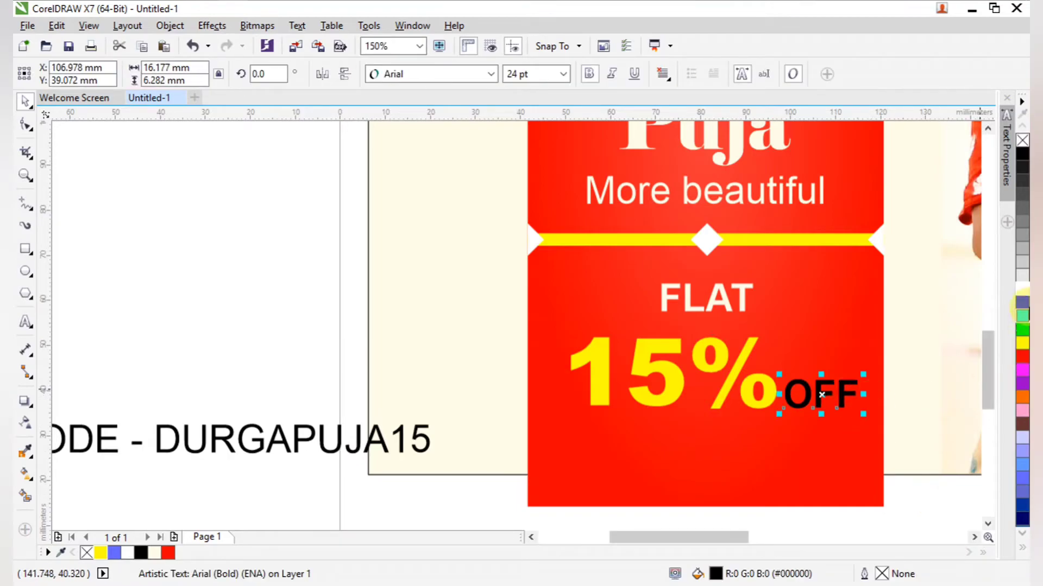
pyautogui.click(1021, 290)
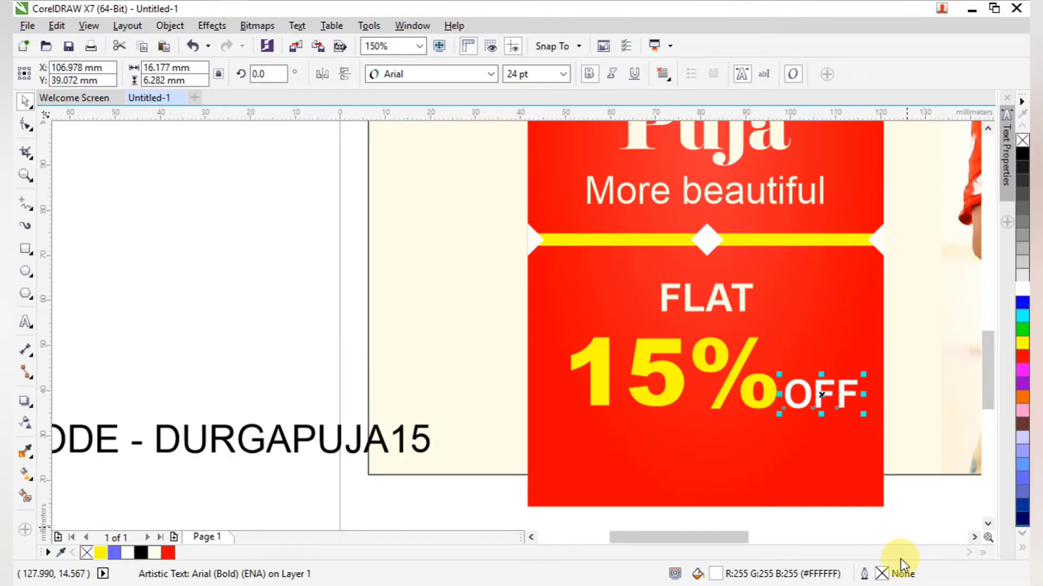
pyautogui.click(928, 506)
# Step: Draw a rectangle about 68.5 × 10.6 mm near the bottom of the red panel, below "15% OFF"
pyautogui.scroll(-4, 918, 494)
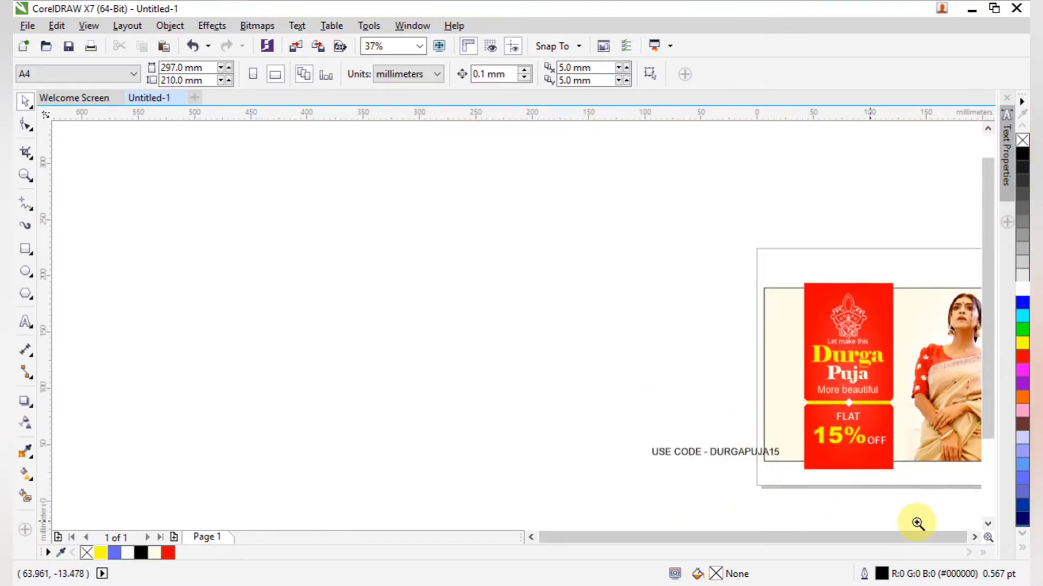
pyautogui.scroll(3, 920, 523)
pyautogui.moveTo(408, 212); pyautogui.dragTo(884, 424)
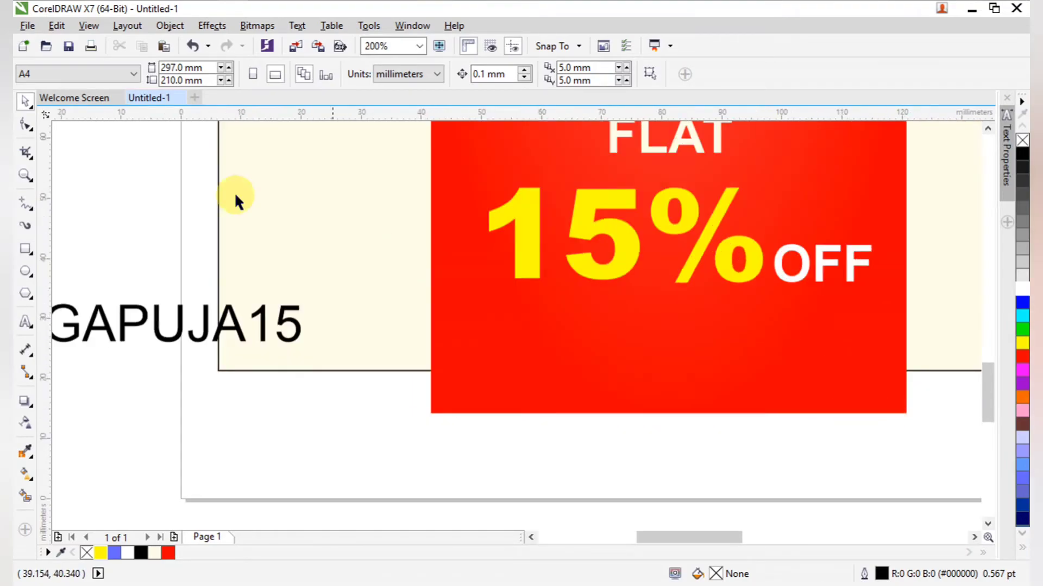
pyautogui.click(25, 249)
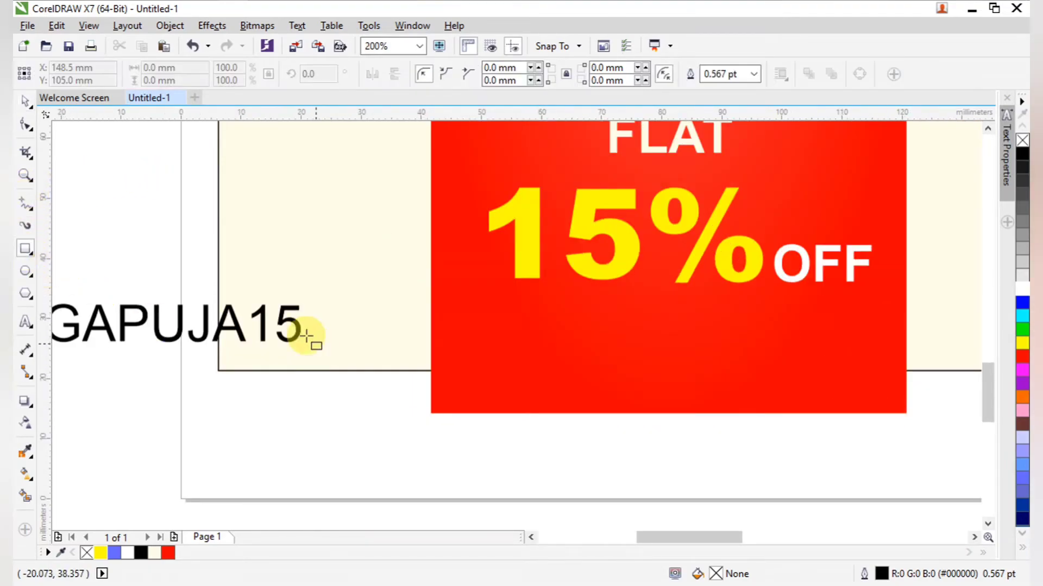
pyautogui.moveTo(467, 326)
pyautogui.mouseDown()
pyautogui.moveTo(780, 356)
pyautogui.moveTo(879, 405)
pyautogui.moveTo(877, 388)
pyautogui.mouseUp()
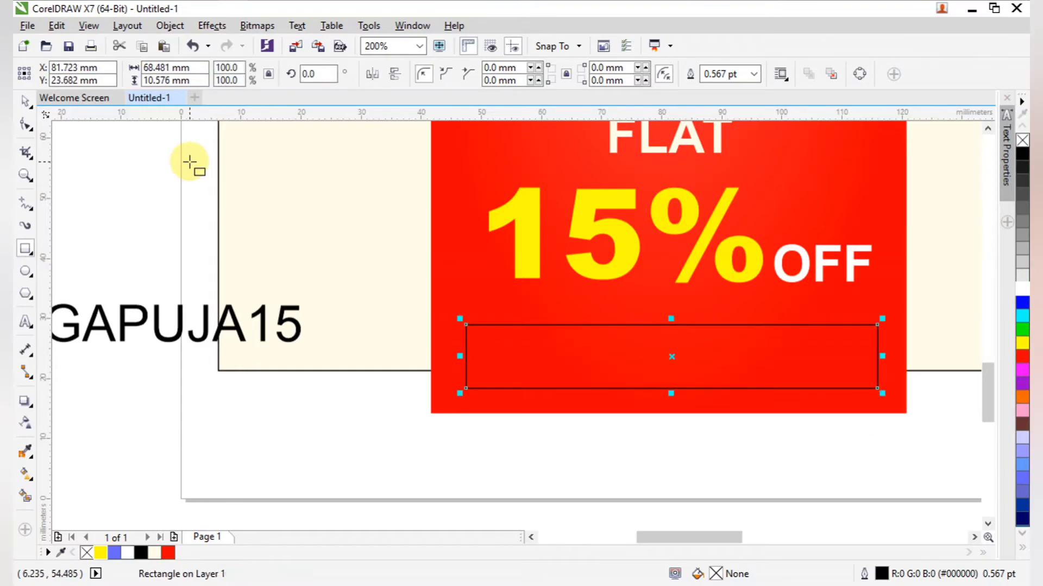
pyautogui.click(22, 102)
# Step: Move "FLAT", "15% OFF" and the code rectangle up to tighten the spacing below the yellow bar
pyautogui.scroll(-1, 387, 238)
pyautogui.press('F2')
pyautogui.moveTo(350, 222); pyautogui.dragTo(724, 368)
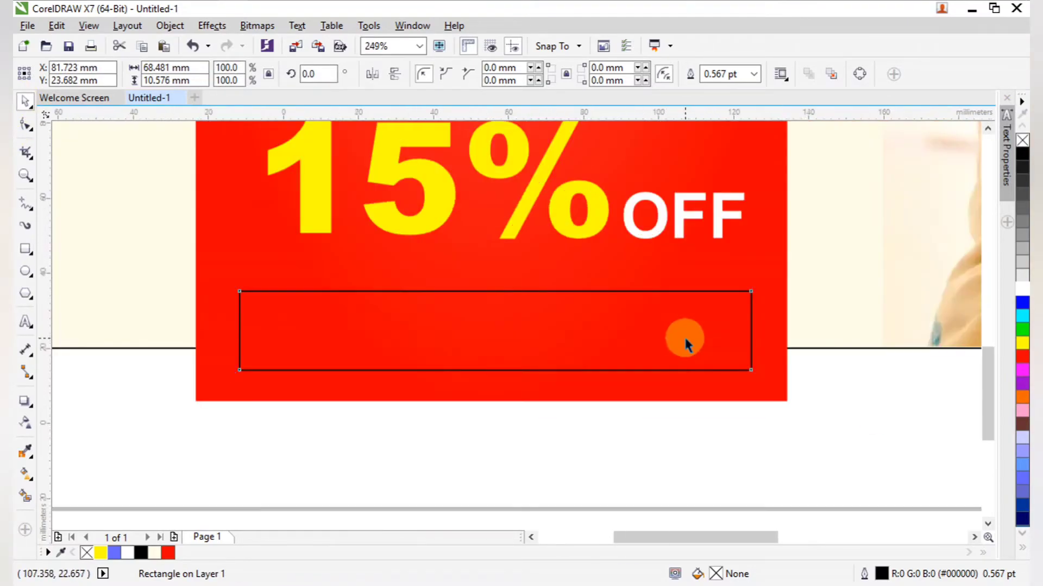
pyautogui.scroll(-2, 683, 338)
pyautogui.press('F2')
pyautogui.moveTo(428, 178); pyautogui.dragTo(451, 208)
pyautogui.scroll(2, 828, 435)
pyautogui.moveTo(697, 420); pyautogui.dragTo(408, 254)
pyautogui.moveTo(520, 331); pyautogui.dragTo(522, 313)
pyautogui.click(614, 434)
pyautogui.press('F2')
pyautogui.moveTo(322, 216); pyautogui.dragTo(740, 404)
pyautogui.moveTo(719, 440); pyautogui.dragTo(719, 421)
pyautogui.click(793, 517)
# Step: Move "USE CODE - DURGAPUJA15" to the rectangle, scale it down to fit and centre it horizontally and vertically inside
pyautogui.scroll(-1, 519, 403)
pyautogui.moveTo(247, 326); pyautogui.dragTo(556, 469)
pyautogui.click(379, 400)
pyautogui.click(389, 402)
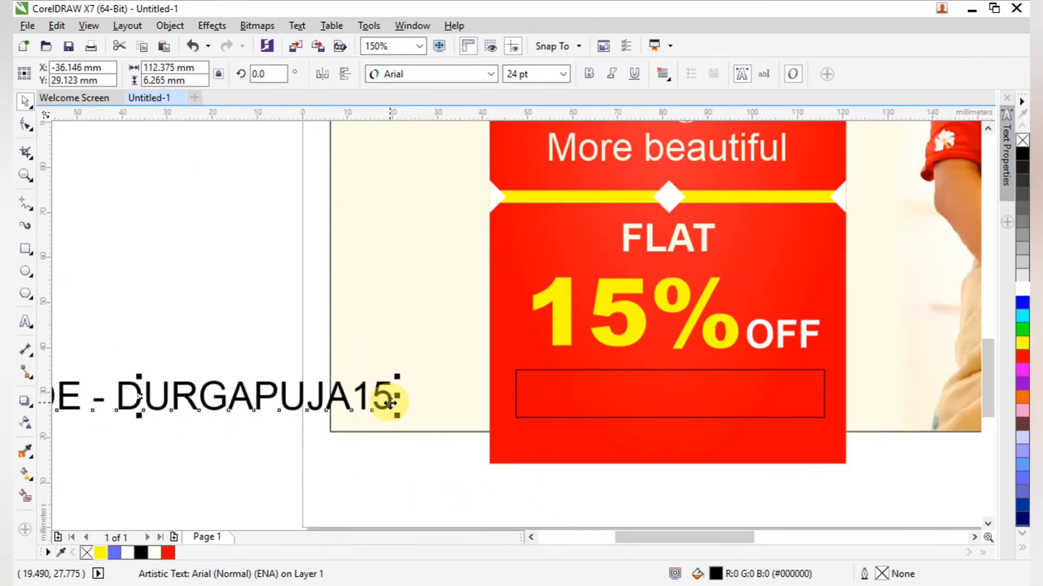
pyautogui.moveTo(149, 402); pyautogui.dragTo(543, 400)
pyautogui.click(794, 423)
pyautogui.click(787, 419)
pyautogui.moveTo(811, 423); pyautogui.dragTo(692, 419)
pyautogui.keyDown('shift'); pyautogui.click(691, 418); pyautogui.keyUp('shift')
pyautogui.press('e')
pyautogui.press('c')
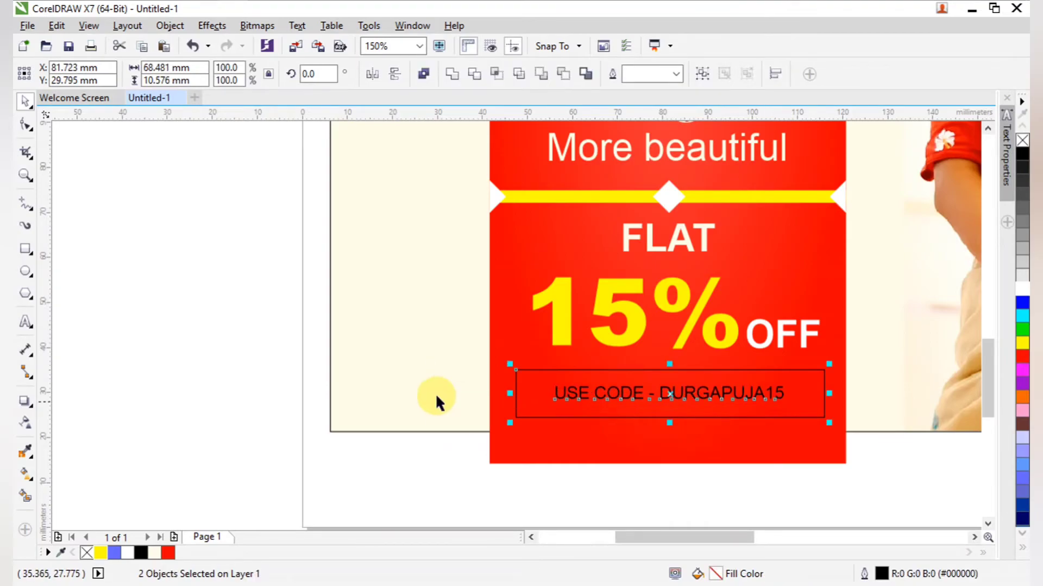
# Step: Enlarge the "USE CODE - DURGAPUJA15" text from its centre to about 12.2 pt
pyautogui.press('z')
pyautogui.moveTo(391, 349); pyautogui.dragTo(852, 488)
pyautogui.moveTo(194, 203); pyautogui.dragTo(1006, 406)
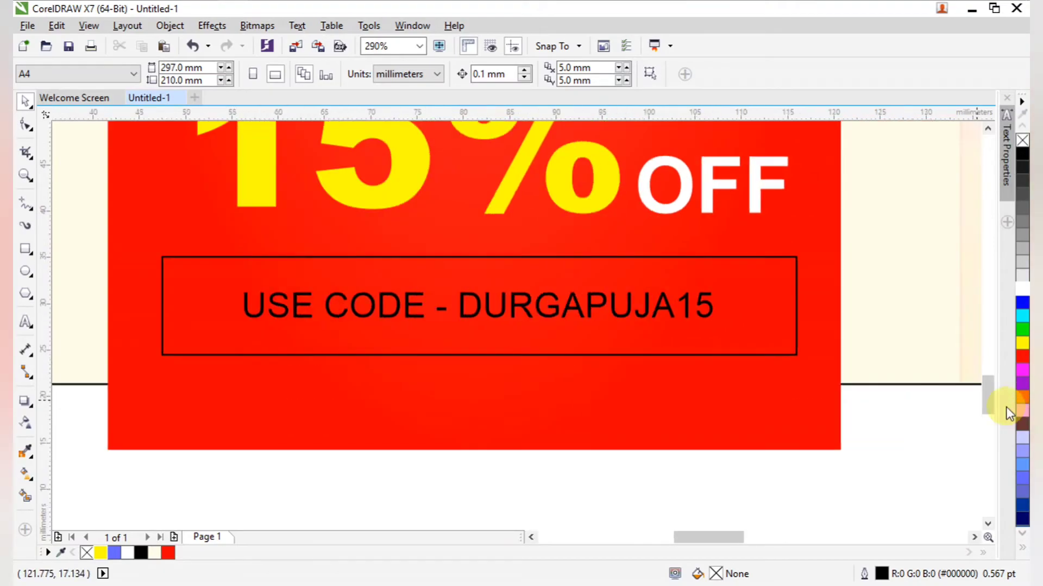
pyautogui.click(703, 321)
pyautogui.moveTo(720, 325); pyautogui.dragTo(751, 340)
# Step: Colour "DURGAPUJA15" yellow and "USE CODE -" with the cream document colour
pyautogui.click(441, 299)
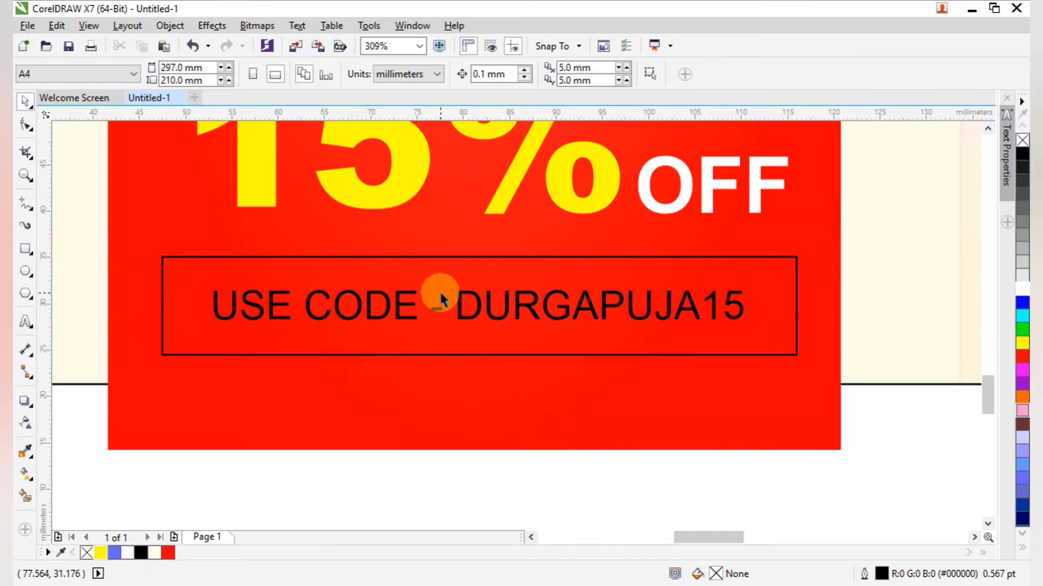
pyautogui.doubleClick(453, 304)
pyautogui.moveTo(457, 300); pyautogui.dragTo(745, 304)
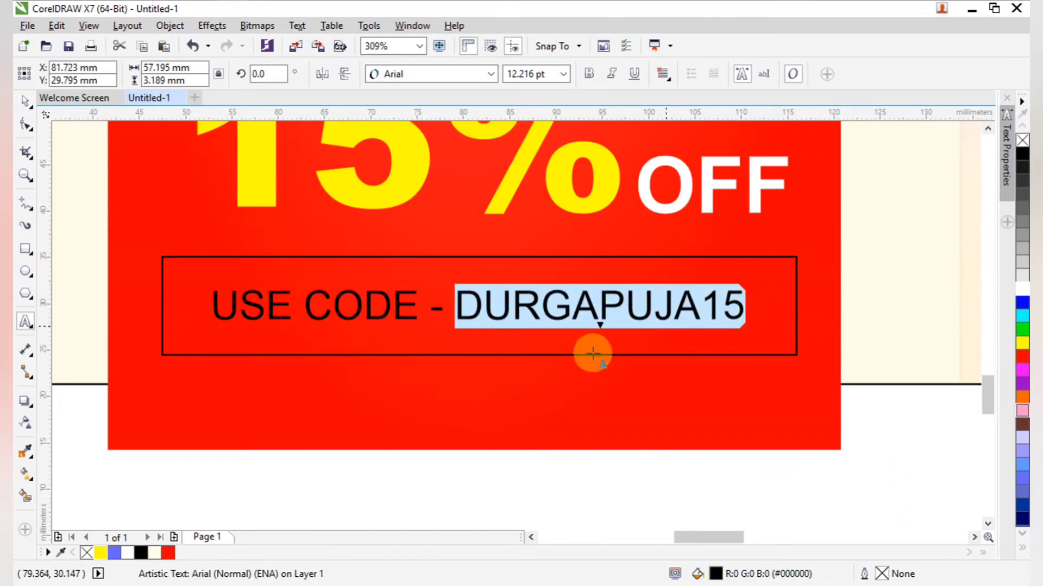
pyautogui.click(101, 553)
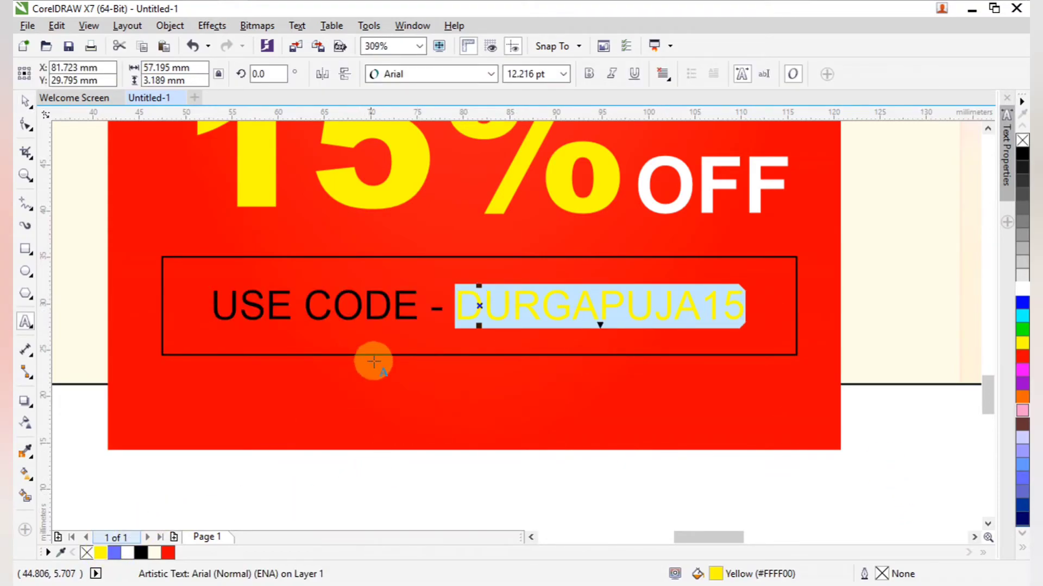
pyautogui.moveTo(443, 307); pyautogui.dragTo(217, 318)
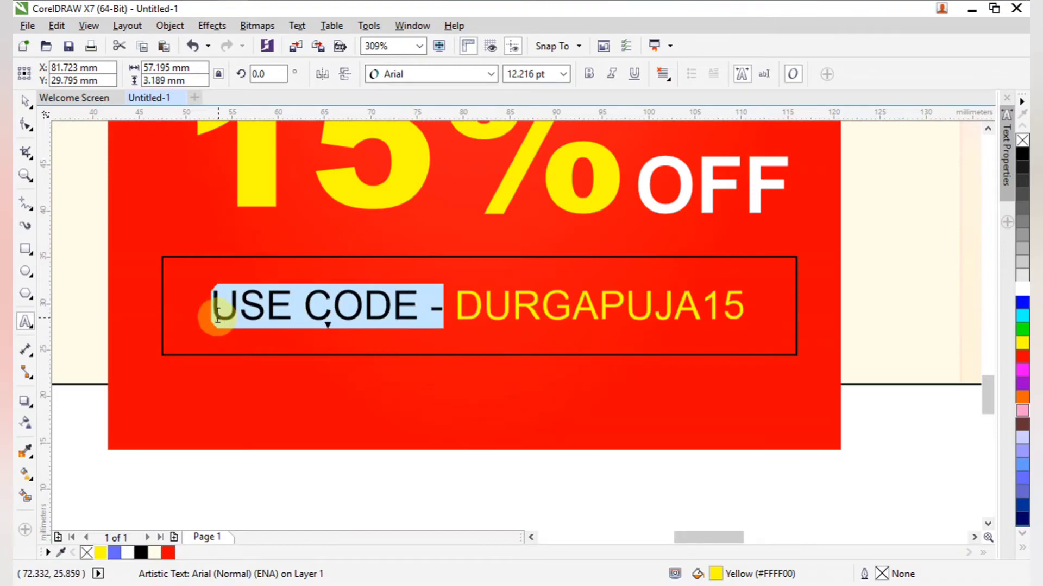
pyautogui.click(156, 552)
pyautogui.click(365, 492)
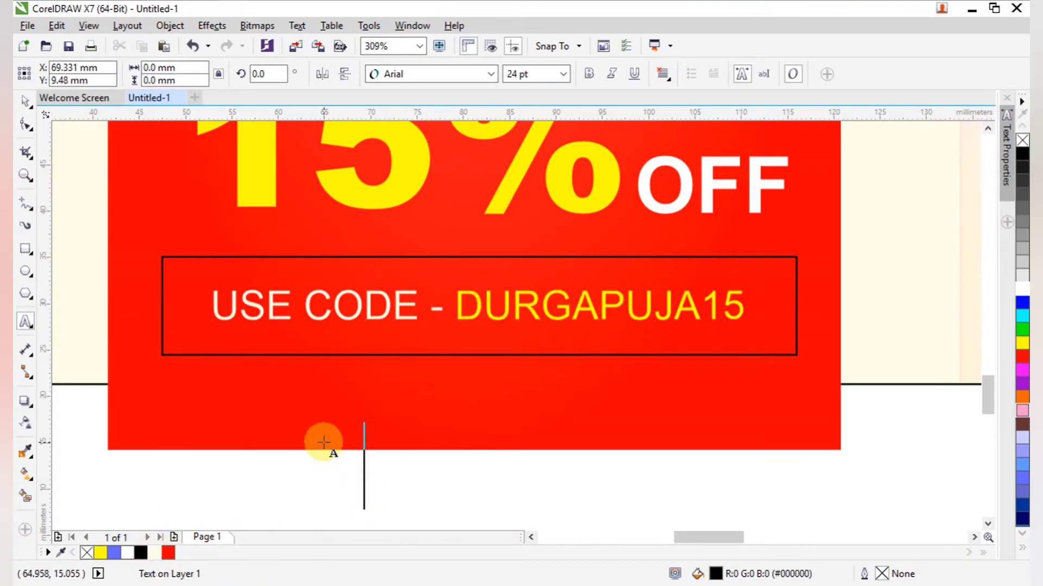
pyautogui.click(24, 102)
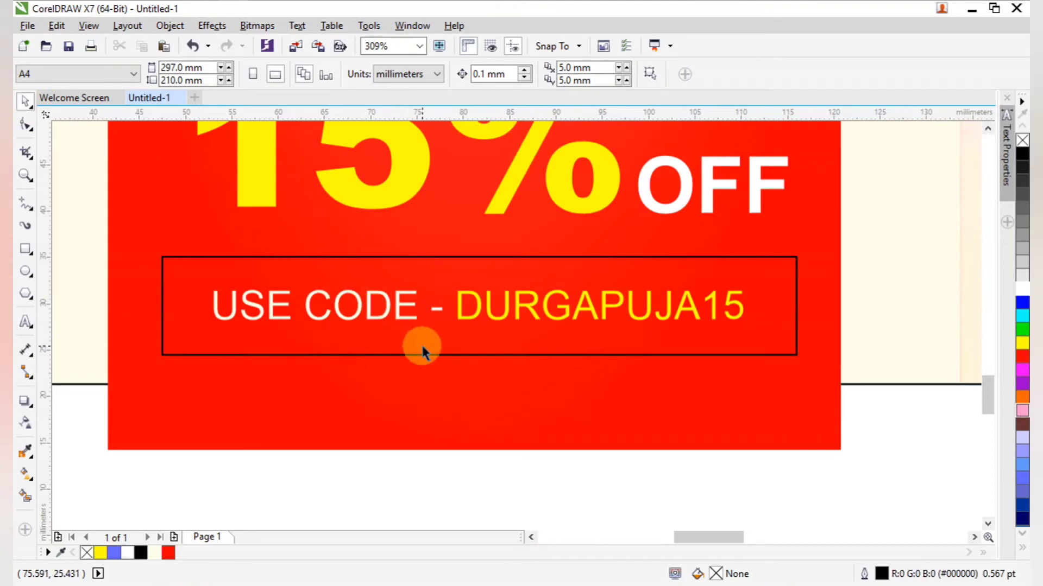
# Step: Give the rectangle around "USE CODE - DURGAPUJA15" a white outline 2.0 pt wide
pyautogui.click(467, 355)
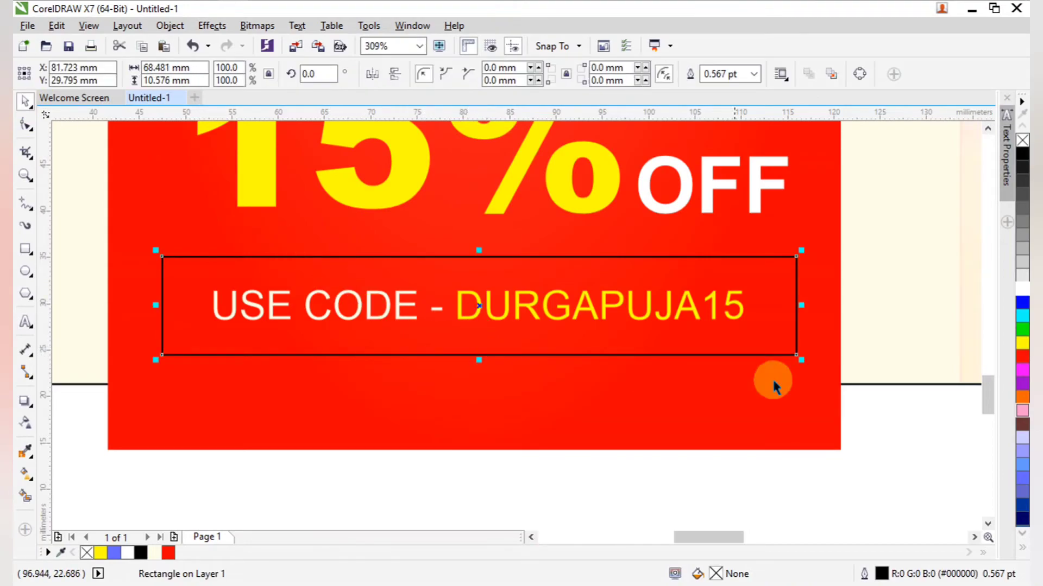
pyautogui.rightClick(1022, 290)
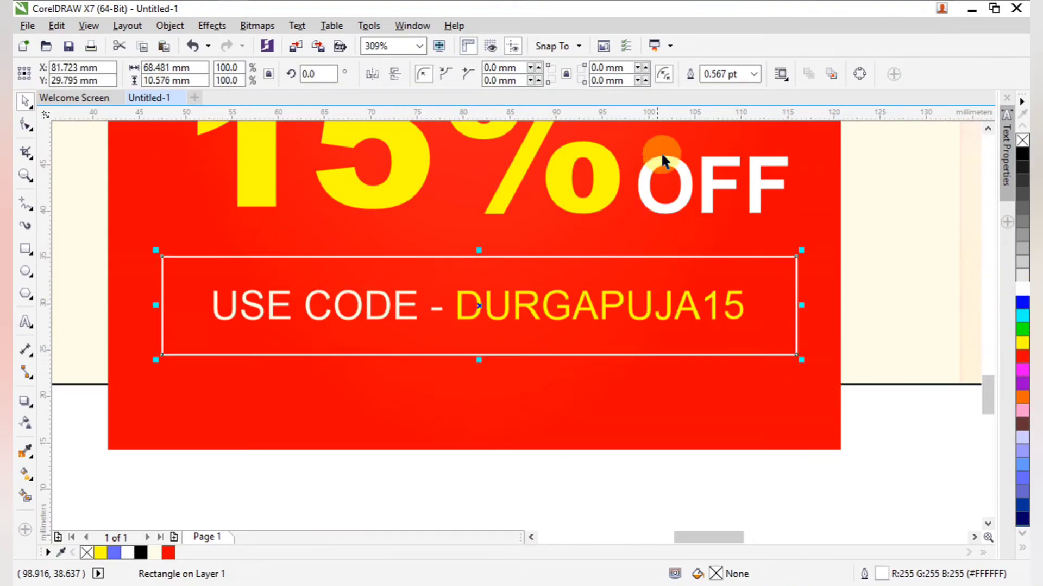
pyautogui.click(760, 74)
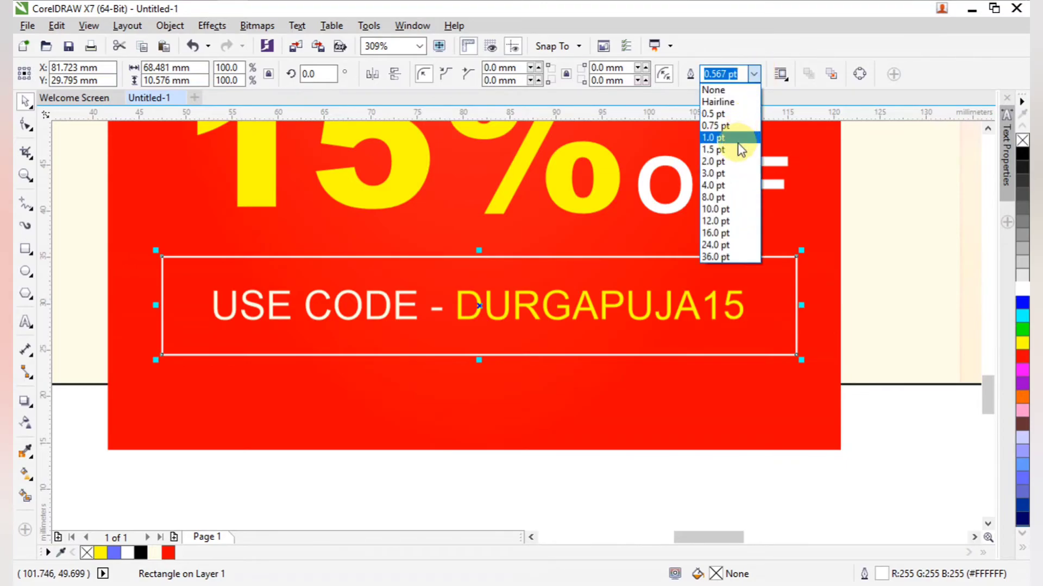
pyautogui.click(736, 140)
pyautogui.click(756, 76)
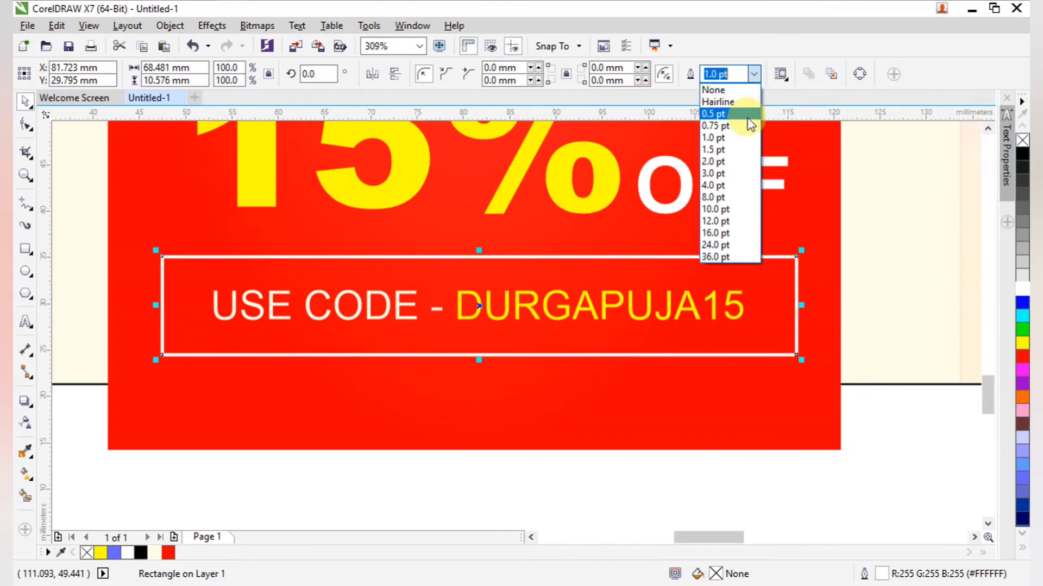
pyautogui.click(736, 160)
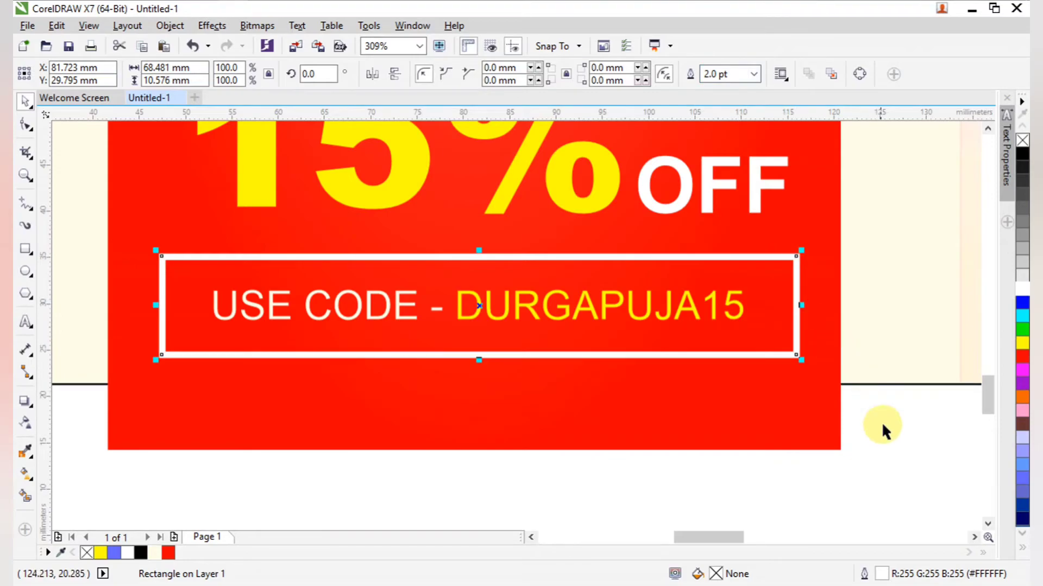
pyautogui.click(863, 430)
# Step: Make the "USE CODE - DURGAPUJA15" text bold
pyautogui.moveTo(109, 266); pyautogui.dragTo(109, 266)
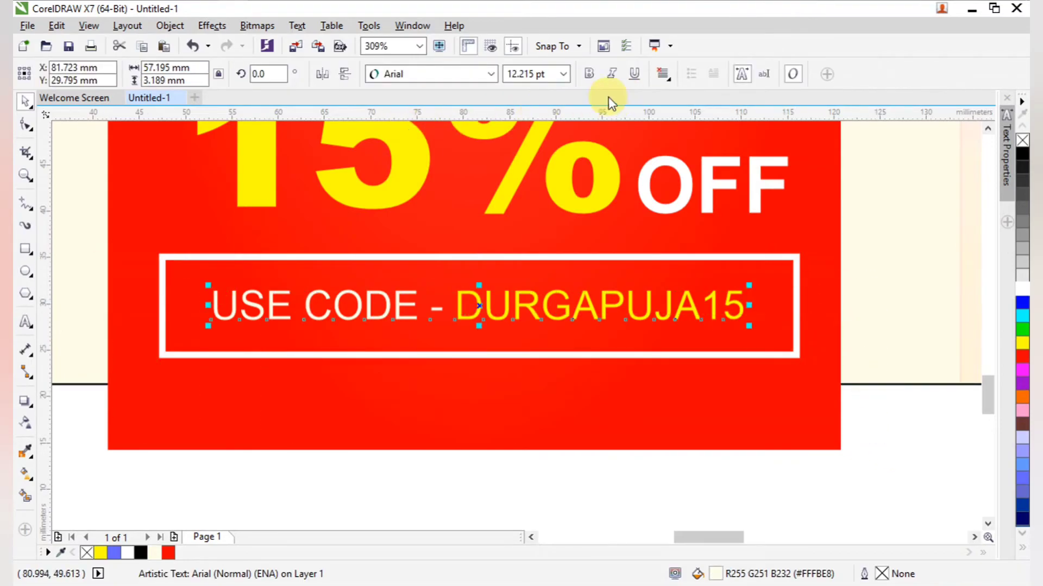
pyautogui.click(589, 74)
pyautogui.click(859, 462)
# Step: Examine the framed discount code and the offer text up close, and the banner as a whole
pyautogui.scroll(-1, 599, 310)
pyautogui.press('F2')
pyautogui.moveTo(377, 230); pyautogui.dragTo(652, 334)
pyautogui.press('F2')
pyautogui.moveTo(445, 239); pyautogui.dragTo(947, 445)
pyautogui.scroll(-7, 949, 445)
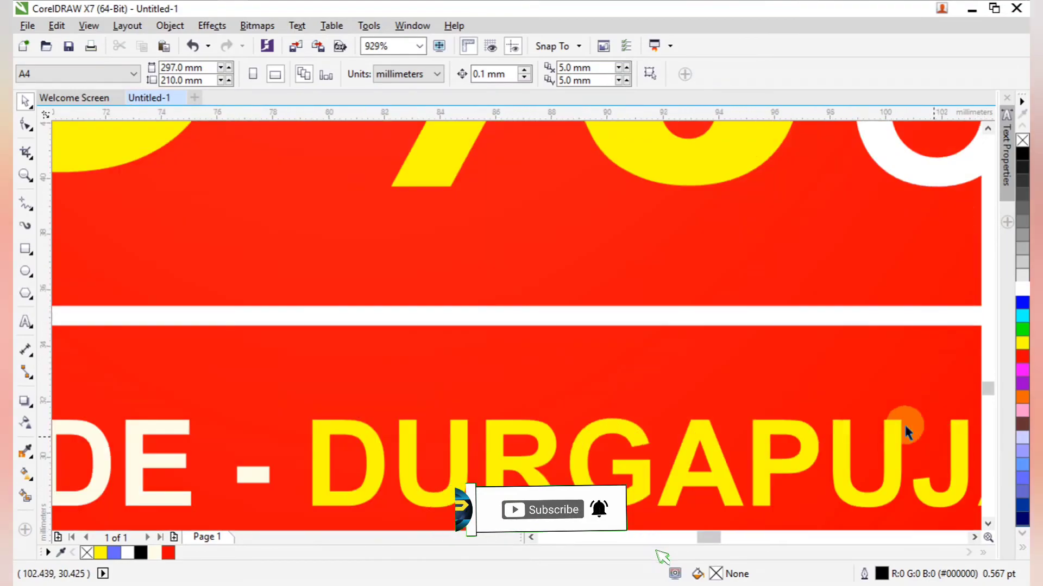
pyautogui.moveTo(467, 206); pyautogui.dragTo(600, 404)
pyautogui.scroll(-1, 506, 218)
pyautogui.scroll(-1, 483, 220)
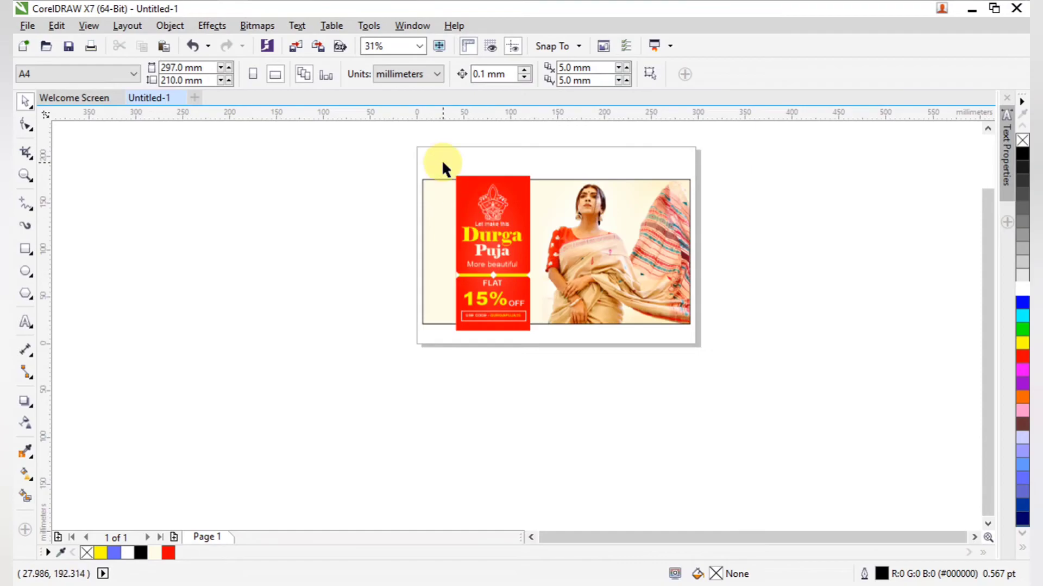
# Step: Place the red panel with its motif, texts, divider and code frame inside the banner background rectangle using PowerClip
pyautogui.moveTo(548, 359); pyautogui.dragTo(549, 360)
pyautogui.rightClick(534, 226)
pyautogui.click(548, 237)
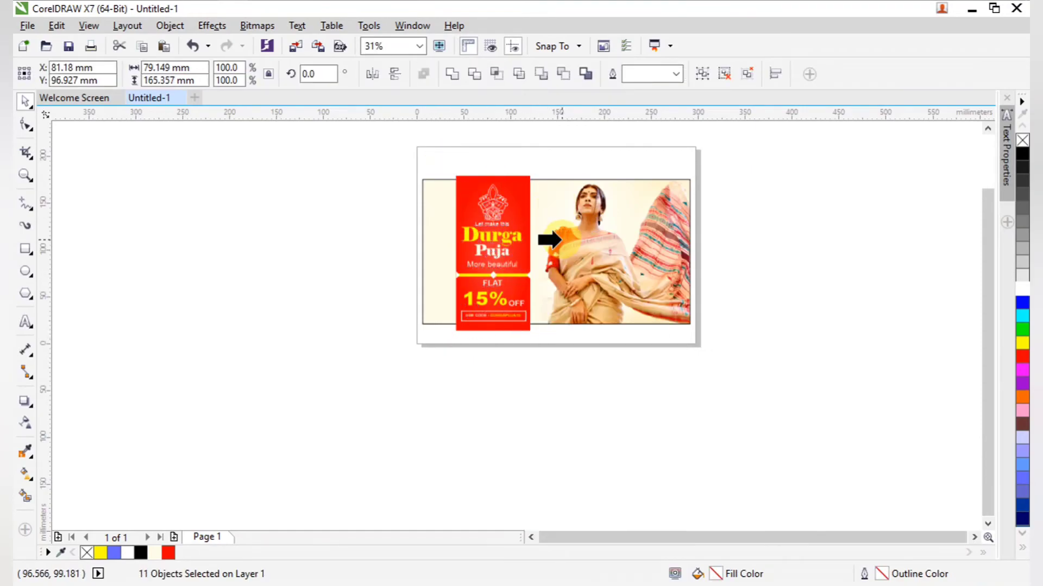
pyautogui.click(531, 203)
pyautogui.click(480, 175)
pyautogui.press('z')
pyautogui.moveTo(375, 147); pyautogui.dragTo(826, 380)
pyautogui.moveTo(257, 184); pyautogui.dragTo(407, 459)
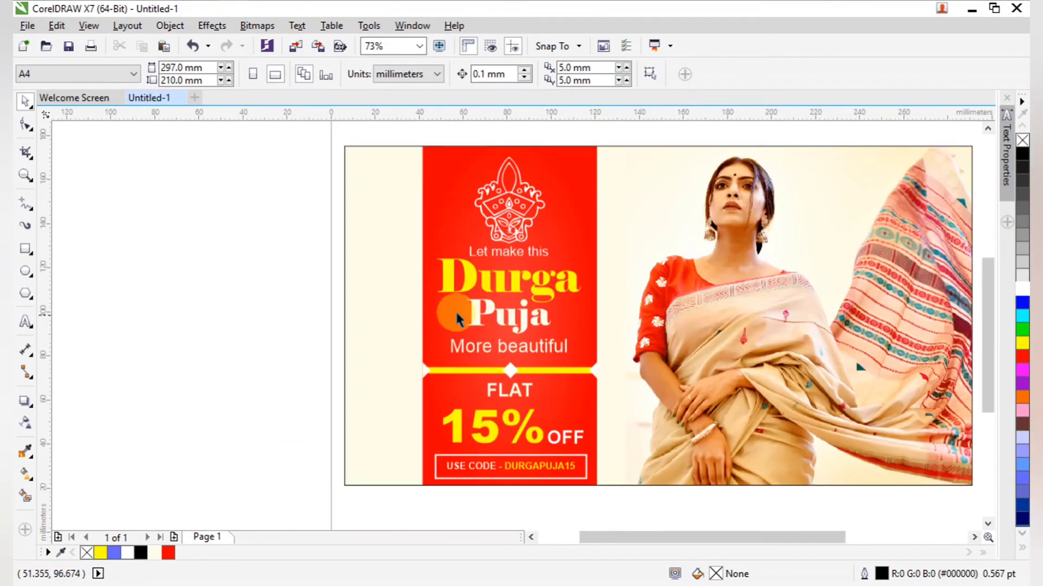
# Step: Edit the PowerClip contents and nudge the red panel with everything on it up about 1.7 mm
pyautogui.rightClick(455, 310)
pyautogui.moveTo(426, 197); pyautogui.dragTo(551, 433)
pyautogui.press('F2')
pyautogui.moveTo(391, 183); pyautogui.dragTo(582, 422)
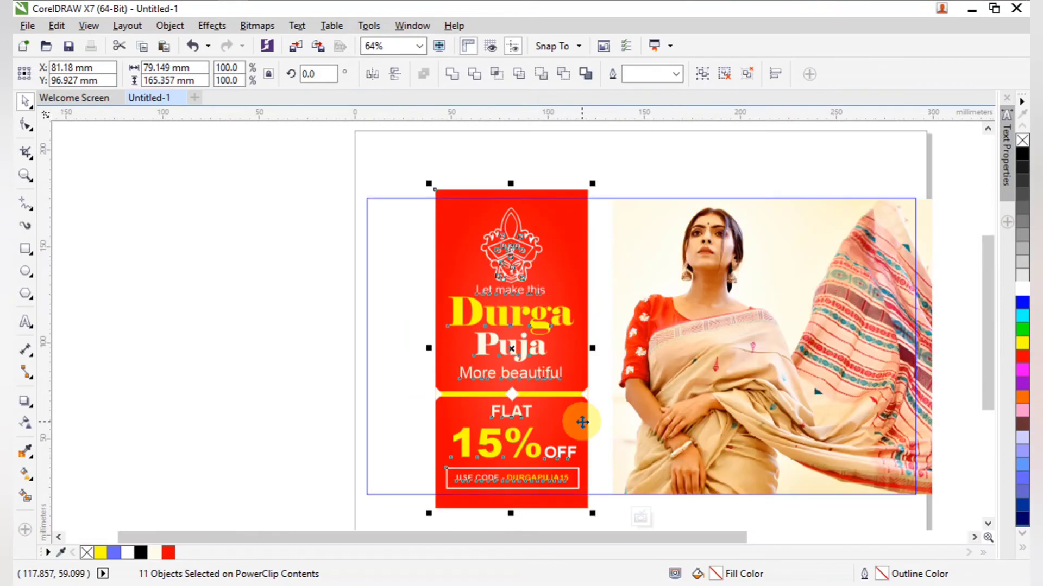
pyautogui.press('Up')
pyautogui.press('Up')
pyautogui.press('Up')
pyautogui.press('Up')
pyautogui.press('Up')
pyautogui.press('Up')
pyautogui.press('Up')
pyautogui.press('Up')
pyautogui.press('Up')
pyautogui.press('Up')
pyautogui.press('Up')
pyautogui.press('Up')
pyautogui.press('Up')
pyautogui.press('Up')
pyautogui.press('Up')
pyautogui.press('Up')
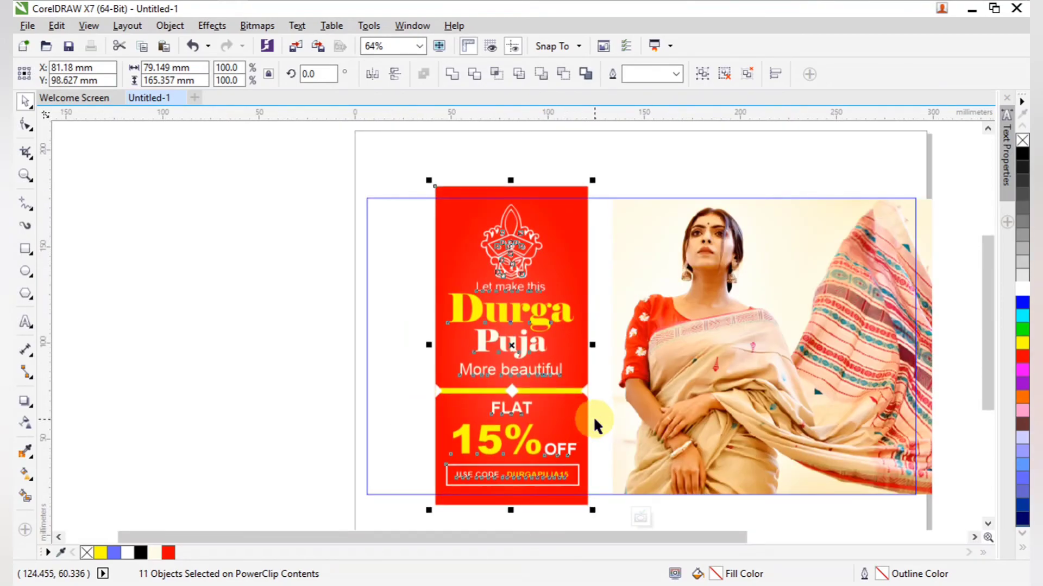
pyautogui.click(247, 265)
pyautogui.keyDown('ctrl'); pyautogui.click(251, 261); pyautogui.keyUp('ctrl')
# Step: Open the PowerClip contents for editing and place a duplicate of the model photo below and left of the original
pyautogui.scroll(-1, 355, 256)
pyautogui.press('F2')
pyautogui.moveTo(292, 172); pyautogui.dragTo(672, 497)
pyautogui.doubleClick(606, 325)
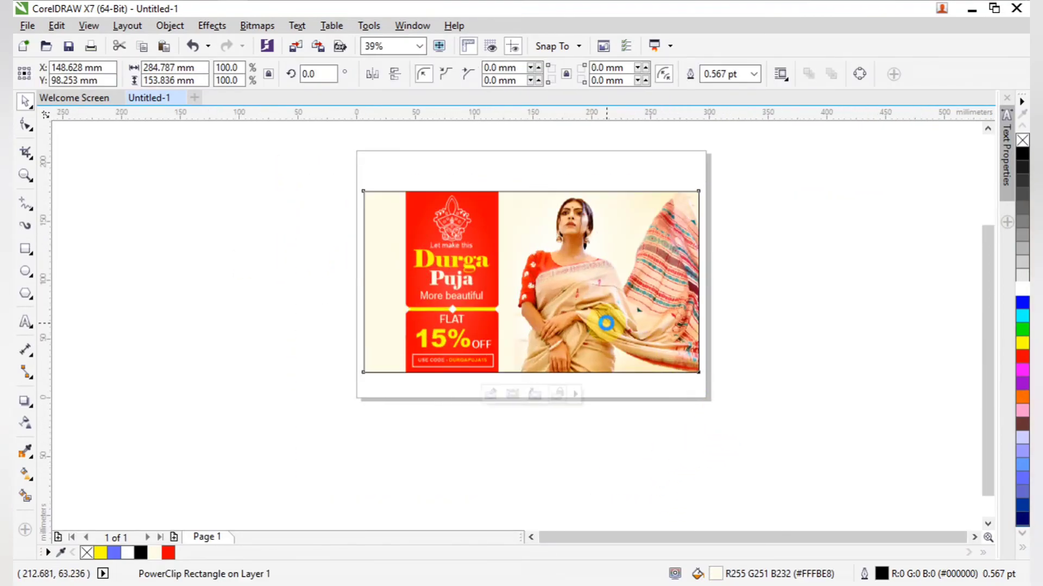
pyautogui.click(611, 332)
pyautogui.moveTo(603, 315); pyautogui.dragTo(384, 437)
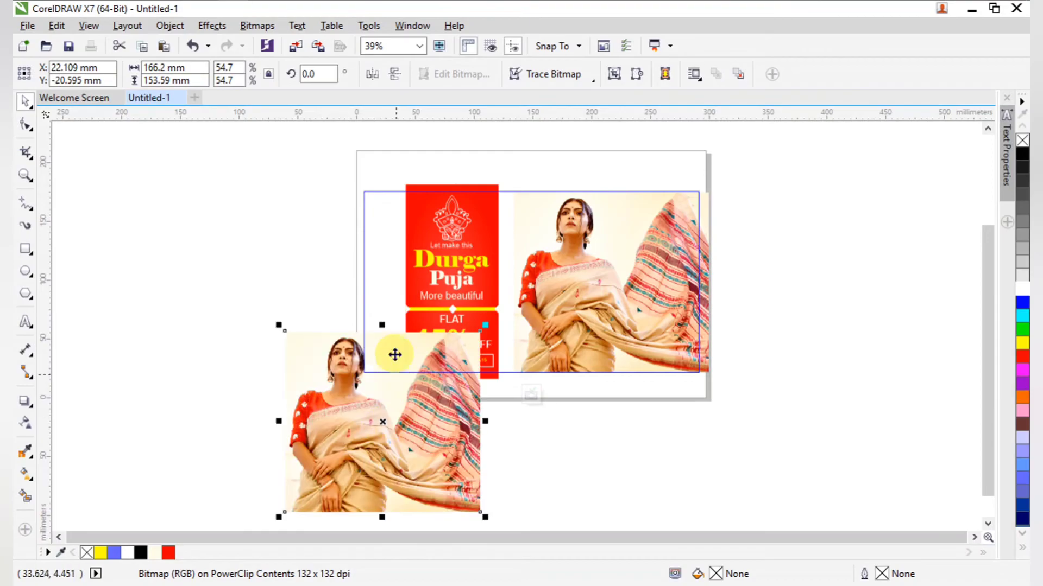
# Step: Enlarge the photo copy from its centre to about 401.5 × 371 mm and move it over the banner frame
pyautogui.moveTo(292, 189); pyautogui.dragTo(573, 562)
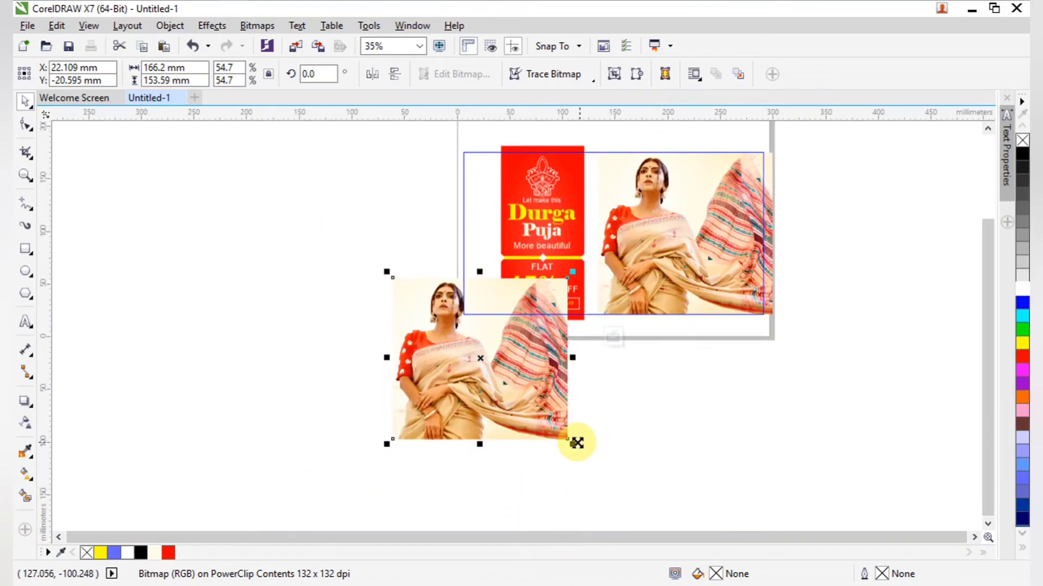
pyautogui.moveTo(571, 442); pyautogui.dragTo(692, 519)
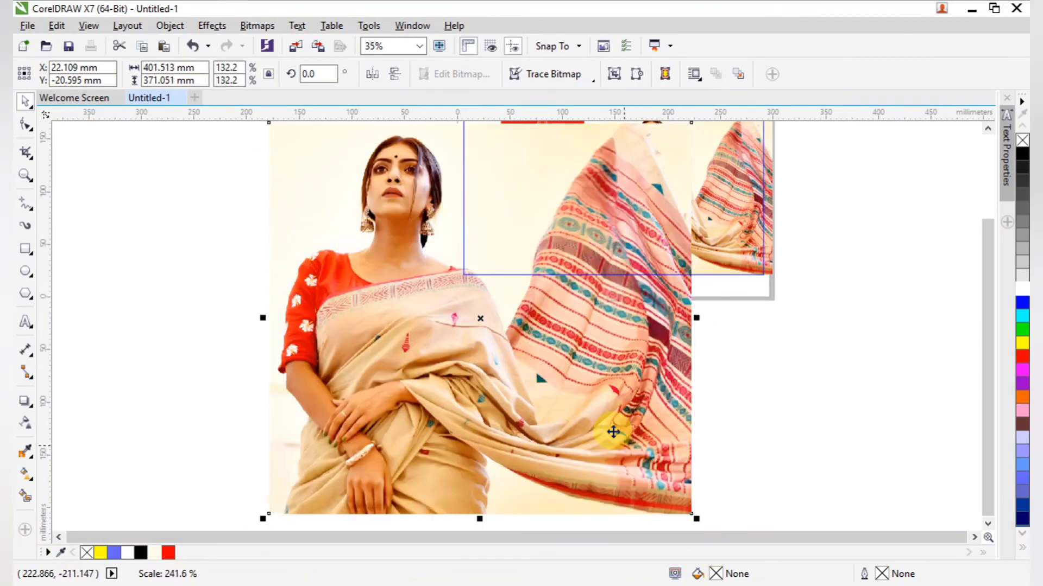
pyautogui.moveTo(587, 372); pyautogui.dragTo(641, 358)
pyautogui.scroll(-3, 632, 358)
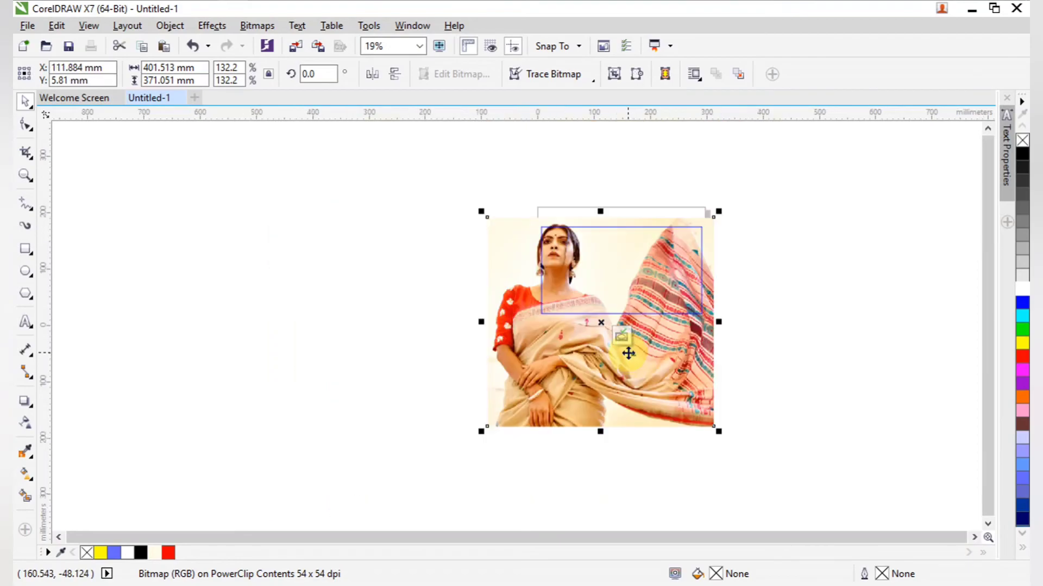
# Step: Send the enlarged photo copy behind the red panel and the original model photo
pyautogui.scroll(2, 788, 381)
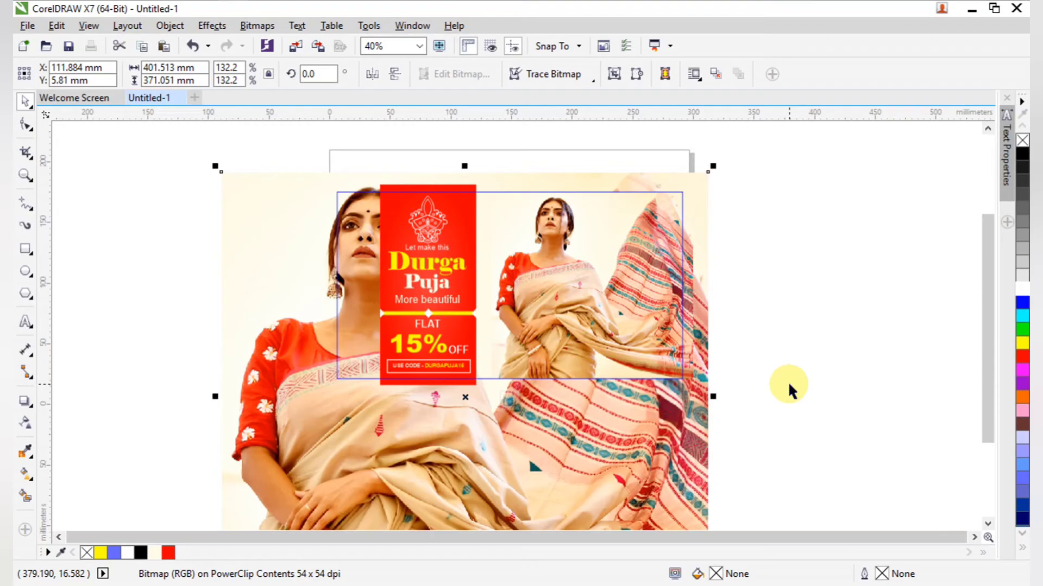
pyautogui.scroll(-2, 728, 412)
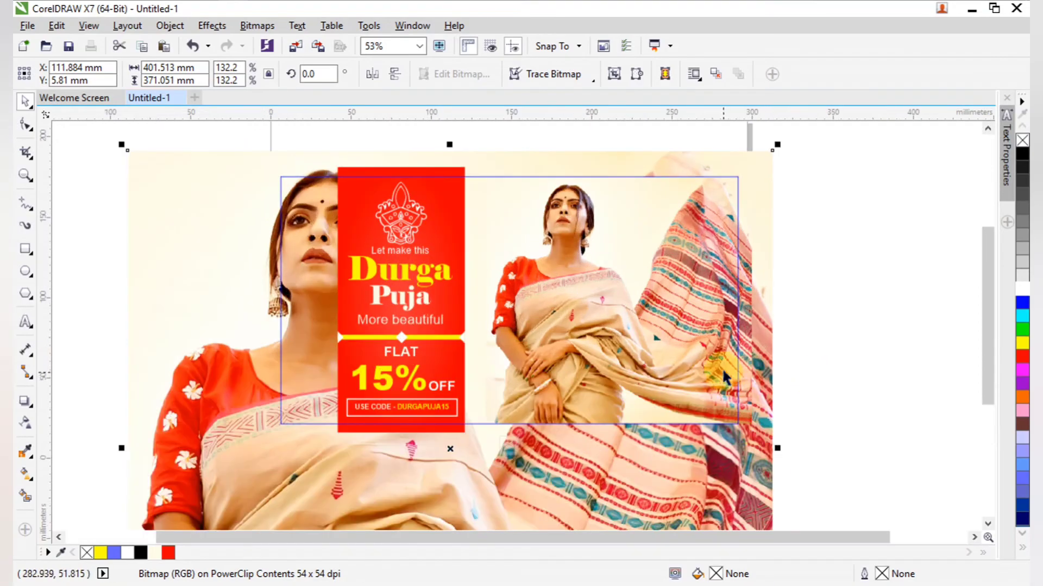
pyautogui.scroll(-2, 728, 523)
pyautogui.scroll(3, 742, 461)
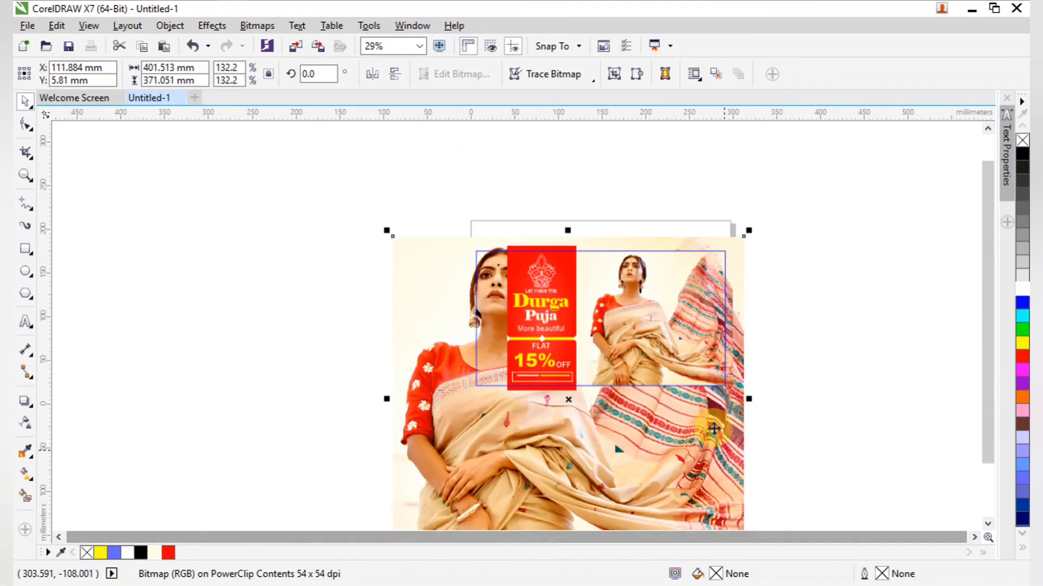
# Step: Scale the background photo copy to about 366.4 × 338.6 mm, shift it slightly left and down, and finish editing the PowerClip
pyautogui.moveTo(745, 235); pyautogui.dragTo(727, 248)
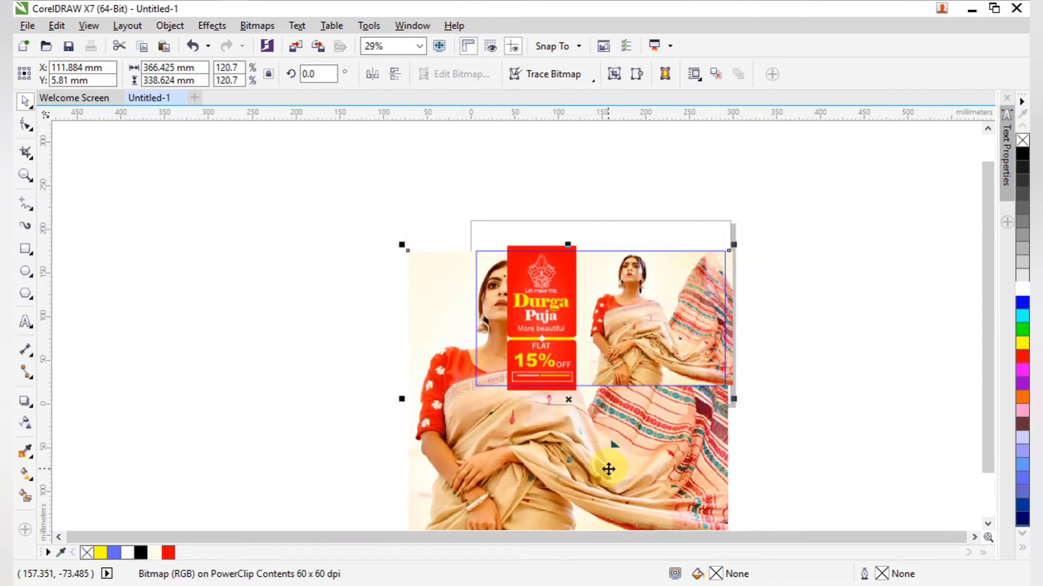
pyautogui.scroll(2, 891, 416)
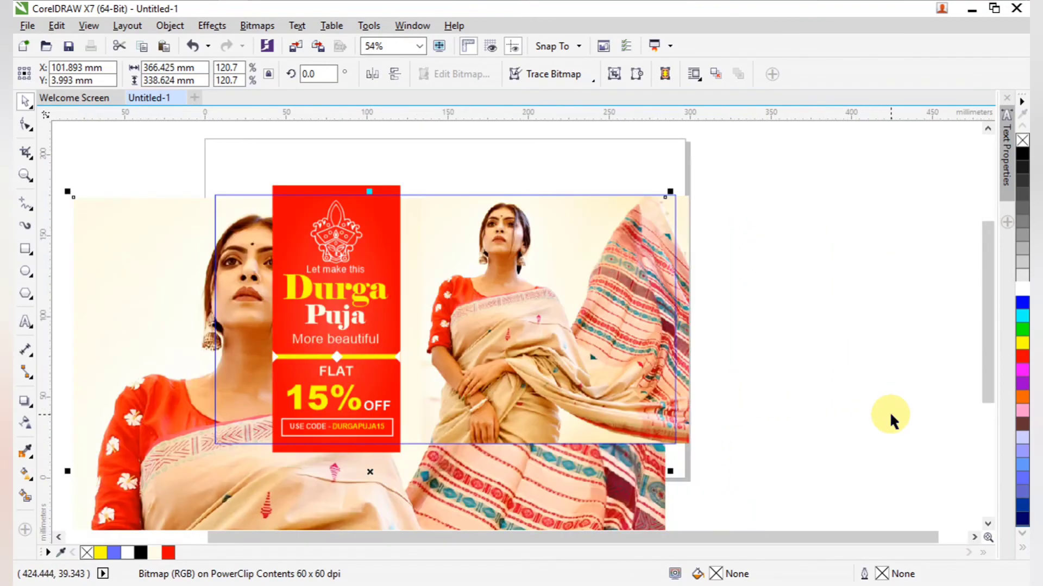
pyautogui.click(866, 386)
pyautogui.keyDown('ctrl'); pyautogui.click(865, 387); pyautogui.keyUp('ctrl')
# Step: Remove the black outline from the banner's PowerClip rectangle
pyautogui.click(854, 383)
pyautogui.scroll(-2, 384, 279)
pyautogui.press('F2')
pyautogui.moveTo(275, 223)
pyautogui.mouseDown()
pyautogui.moveTo(552, 364)
pyautogui.moveTo(598, 405)
pyautogui.mouseUp()
pyautogui.press('F2')
pyautogui.moveTo(193, 136)
pyautogui.mouseDown()
pyautogui.moveTo(353, 240)
pyautogui.moveTo(690, 429)
pyautogui.moveTo(718, 430)
pyautogui.mouseUp()
pyautogui.click(700, 415)
pyautogui.hotkey('shift', 'F2')
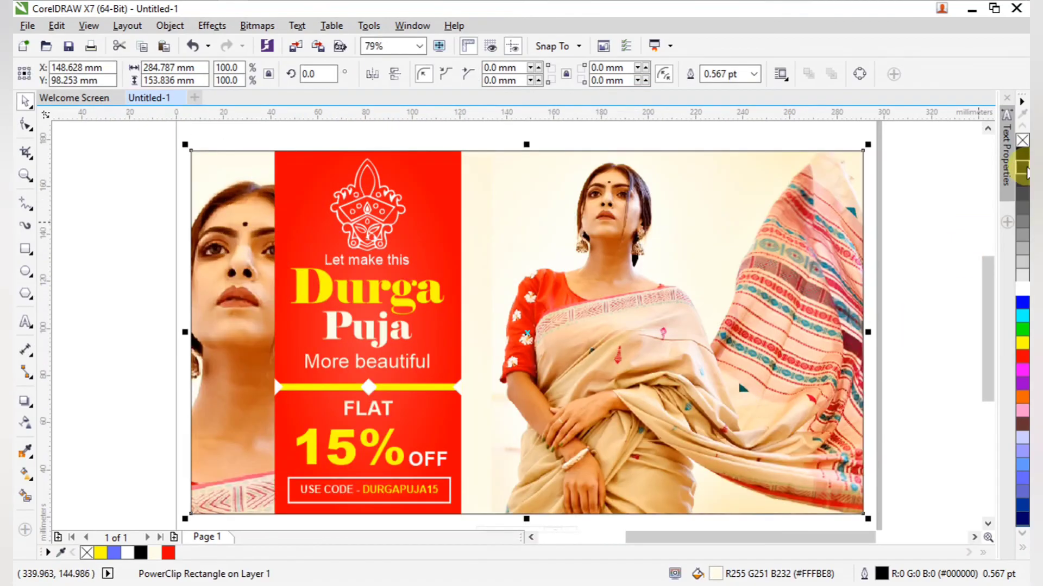
pyautogui.rightClick(1022, 141)
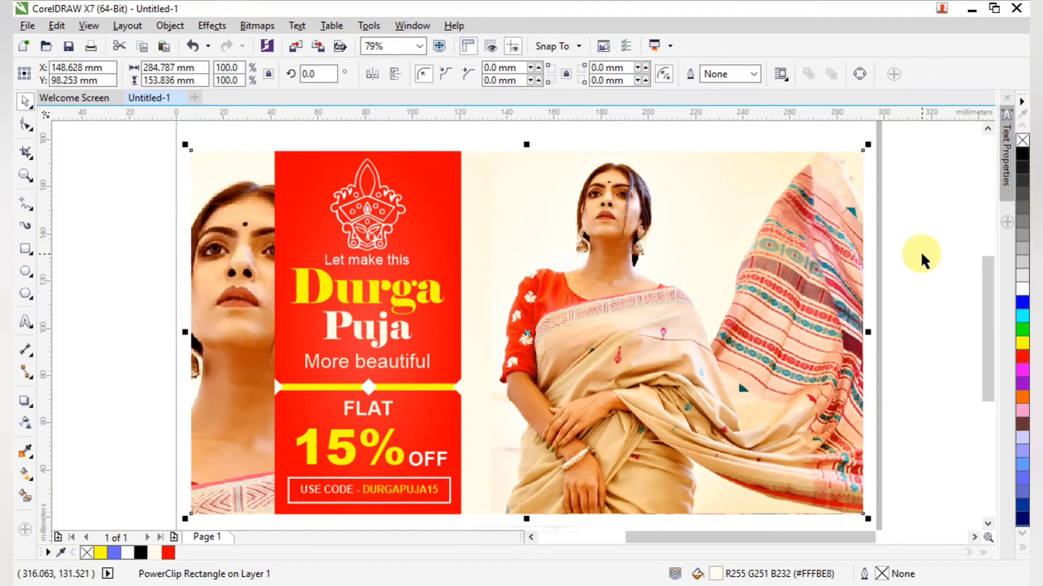
pyautogui.click(921, 254)
# Step: Review the finished banner up close and in full-screen preview
pyautogui.scroll(-2, 432, 221)
pyautogui.press('F2')
pyautogui.moveTo(307, 185)
pyautogui.mouseDown()
pyautogui.moveTo(545, 336)
pyautogui.moveTo(638, 358)
pyautogui.mouseUp()
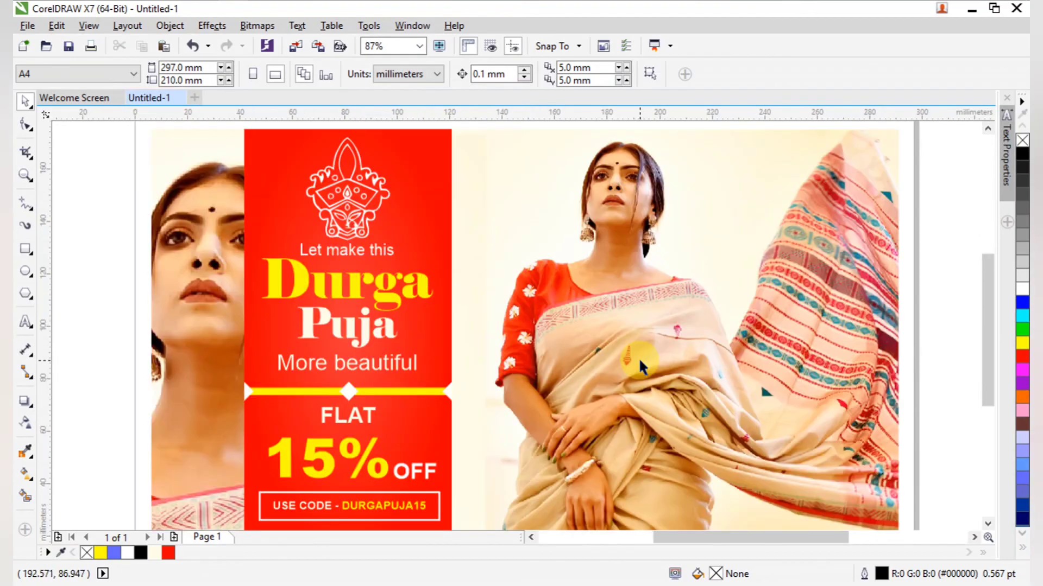
pyautogui.press('F9')
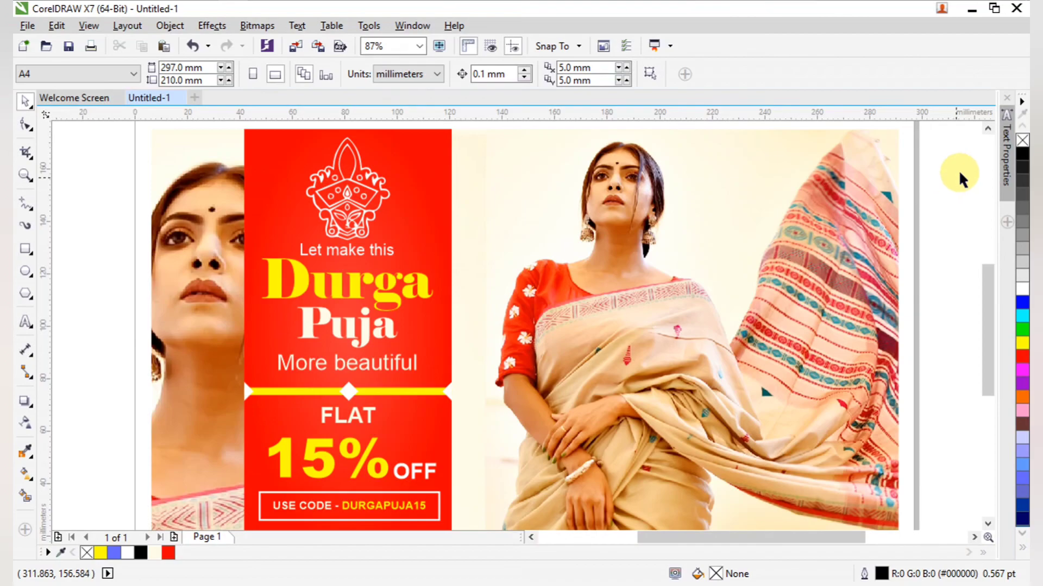
pyautogui.click(892, 0)
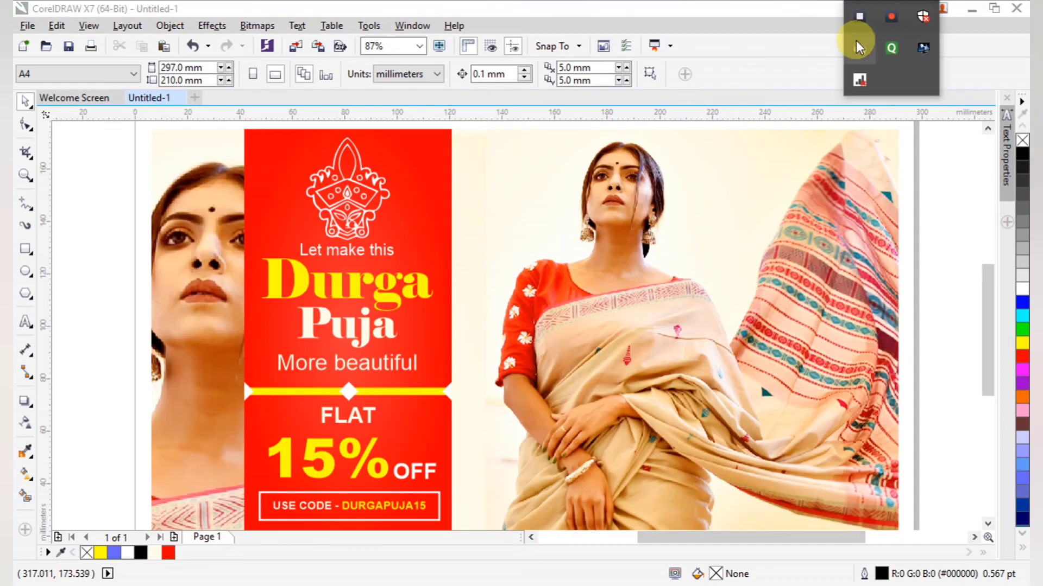